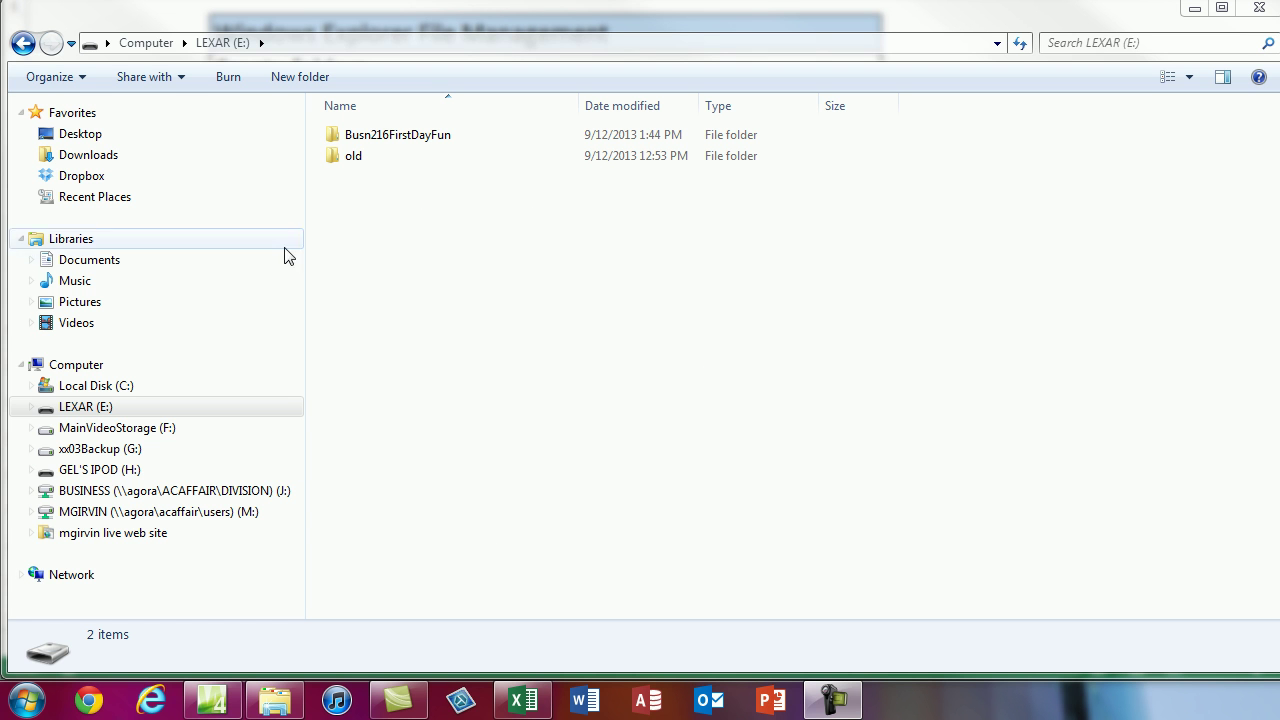
- Switch to the Excel workbook and review the Windows Explorer file management topics on the Notes sheet
click(522, 700)
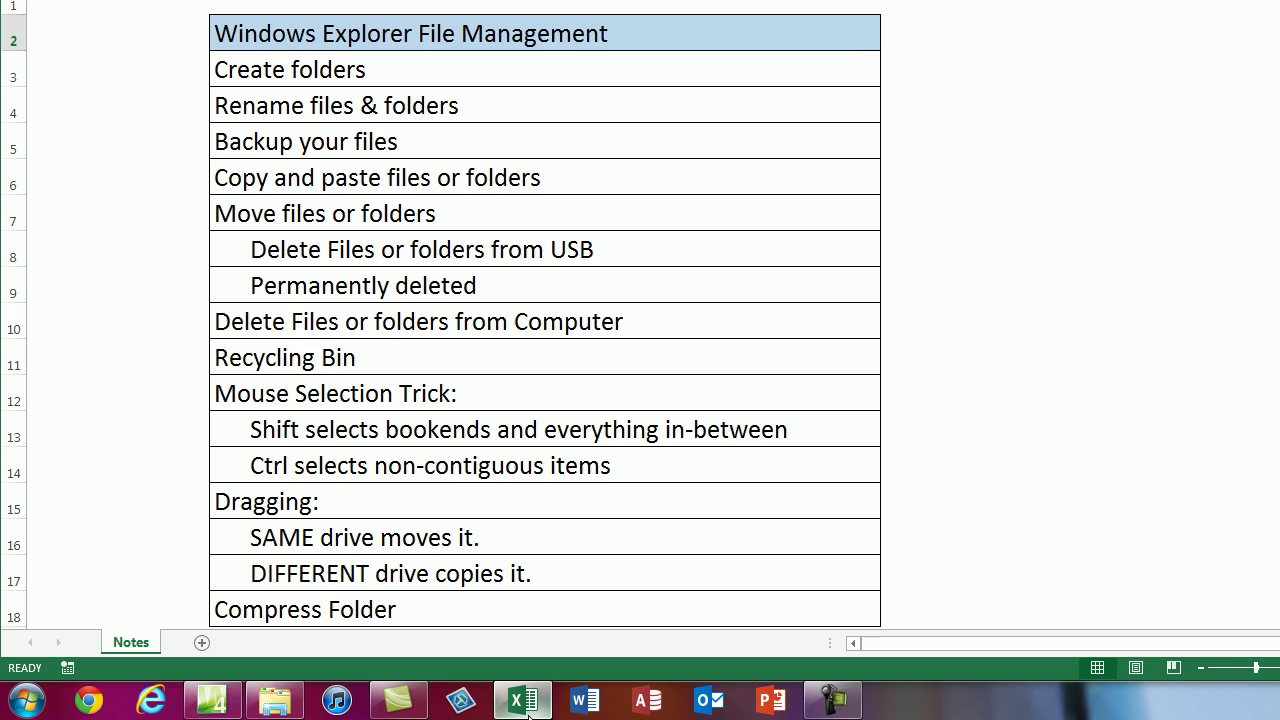
click(155, 44)
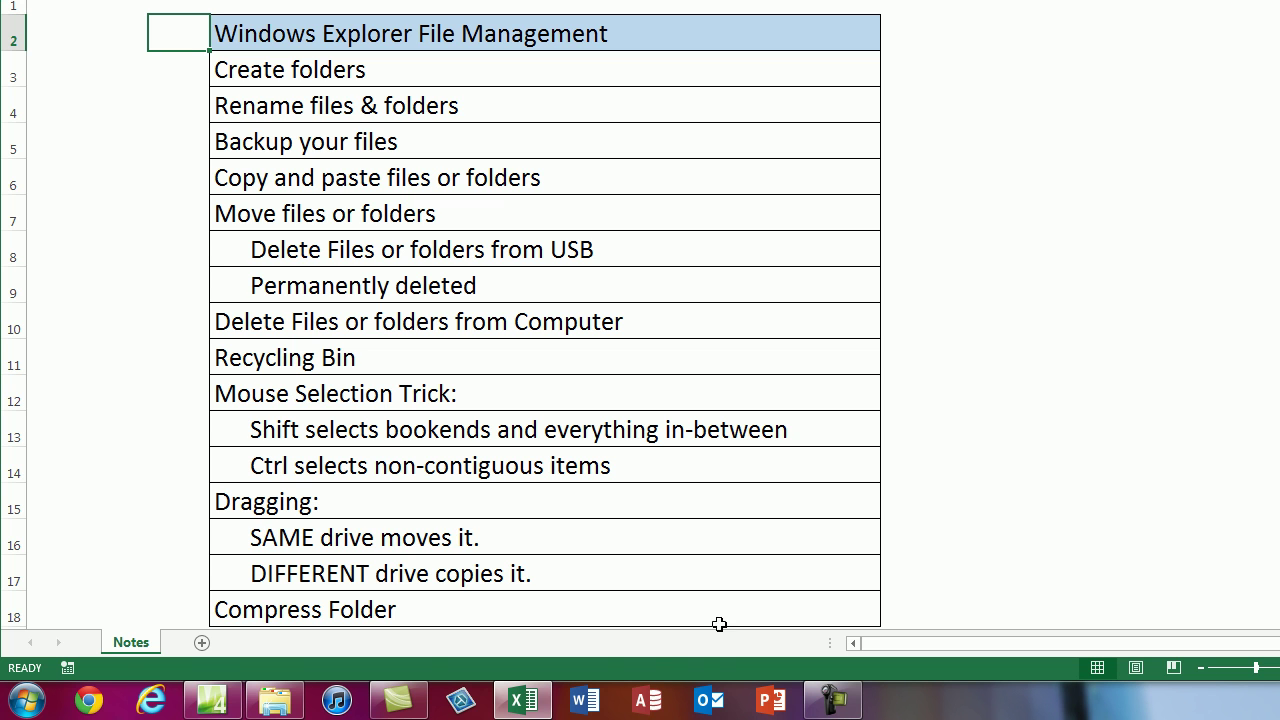
- Switch back to Windows Explorer and expand the LEXAR (E:) drive and its Busn216FirstDayFun folder in the folder tree
click(281, 705)
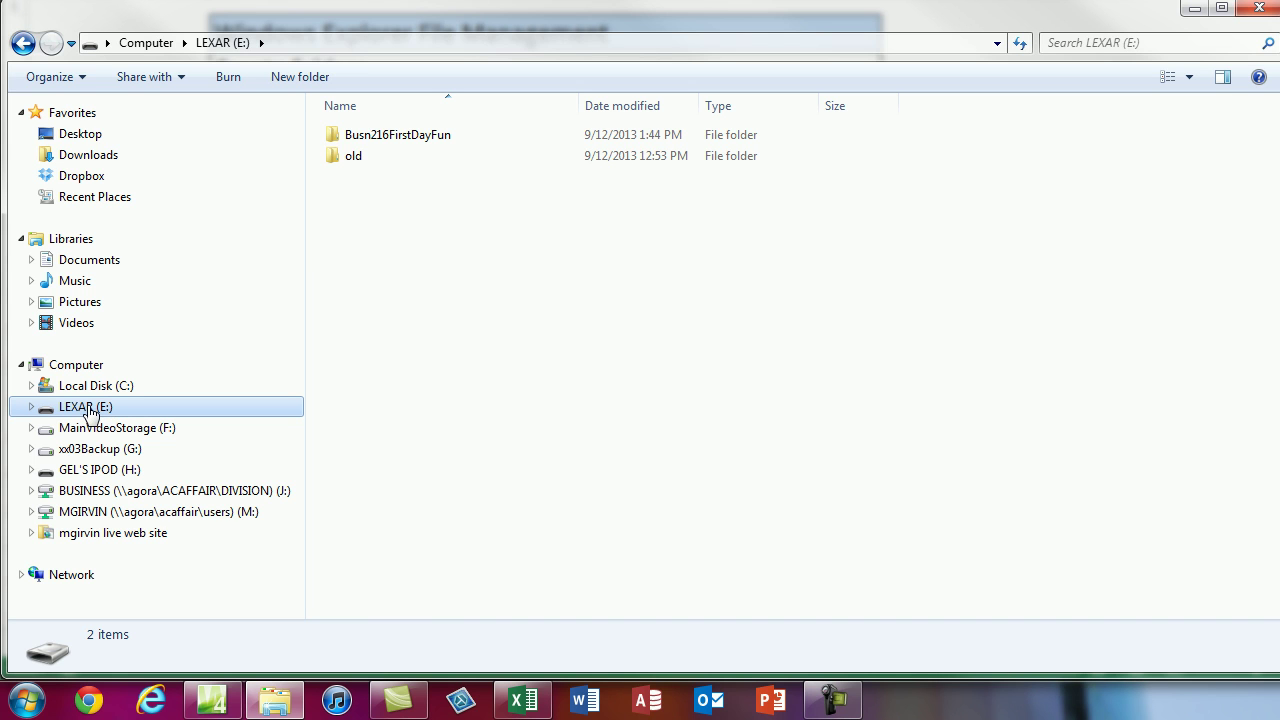
click(100, 474)
click(95, 409)
click(31, 407)
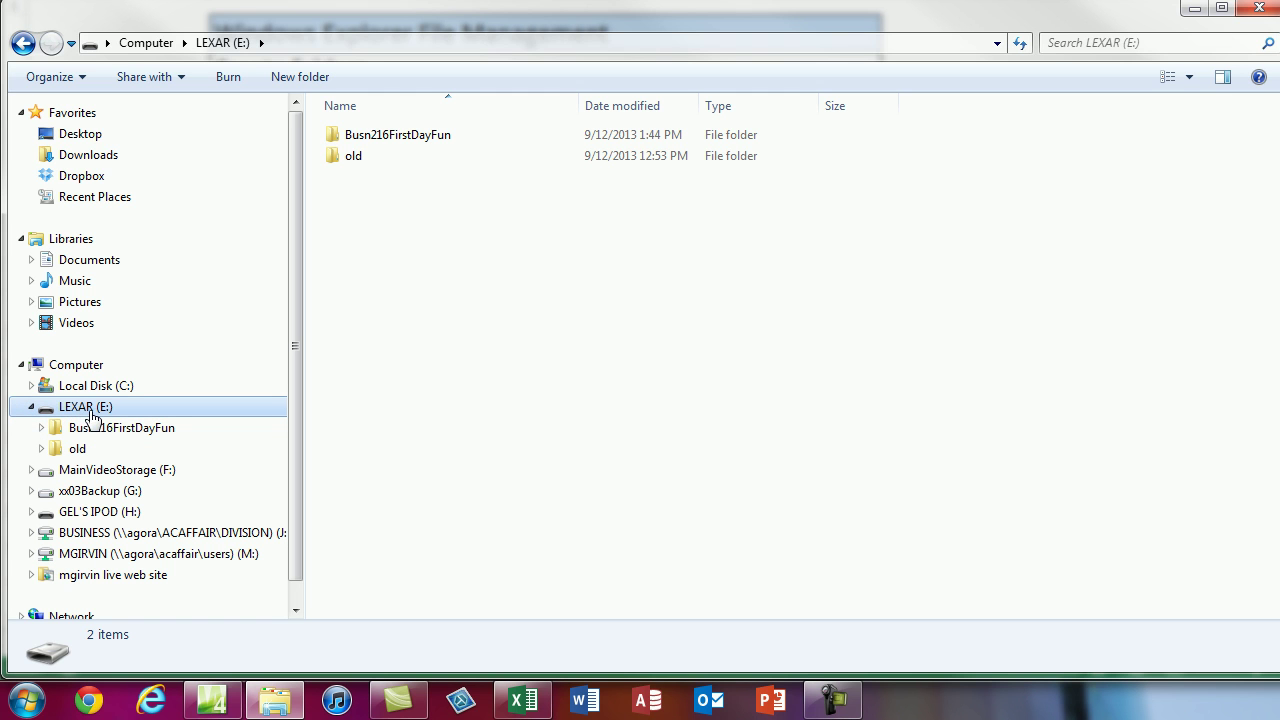
click(42, 428)
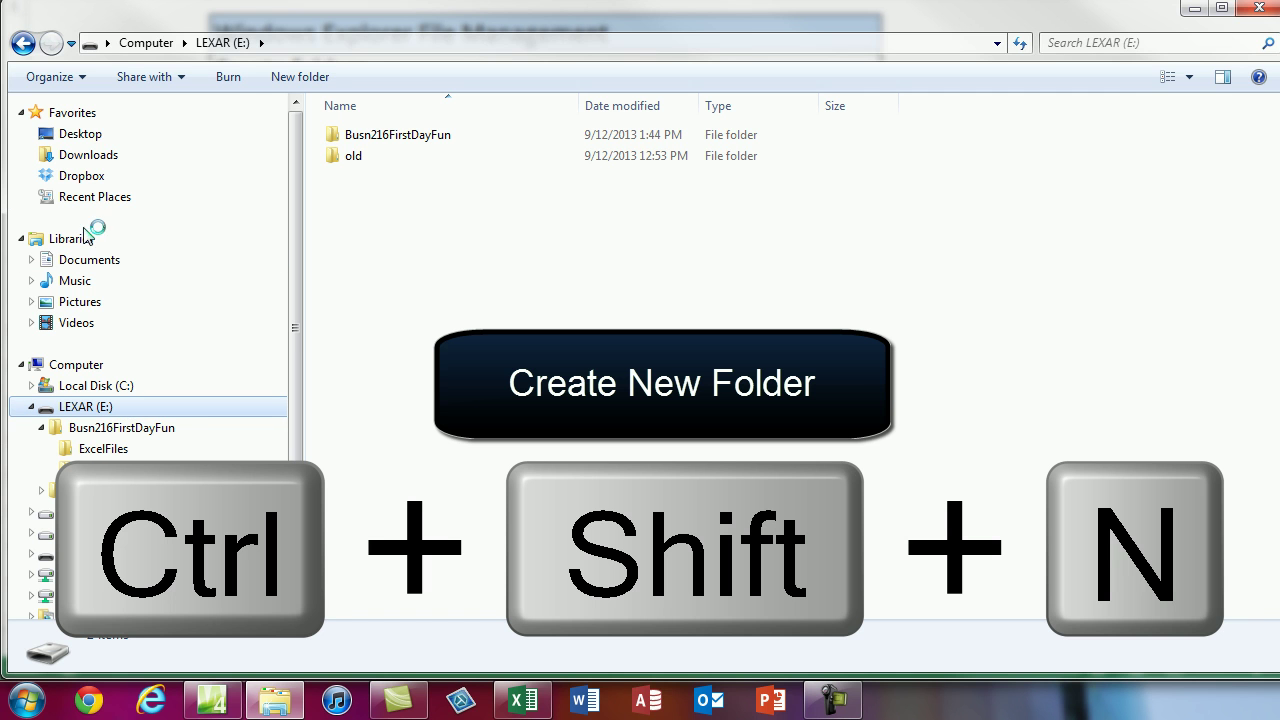
- Create a new folder named Busn216Day2 in the root of the LEXAR (E:) drive
key(ctrl+shift+n)
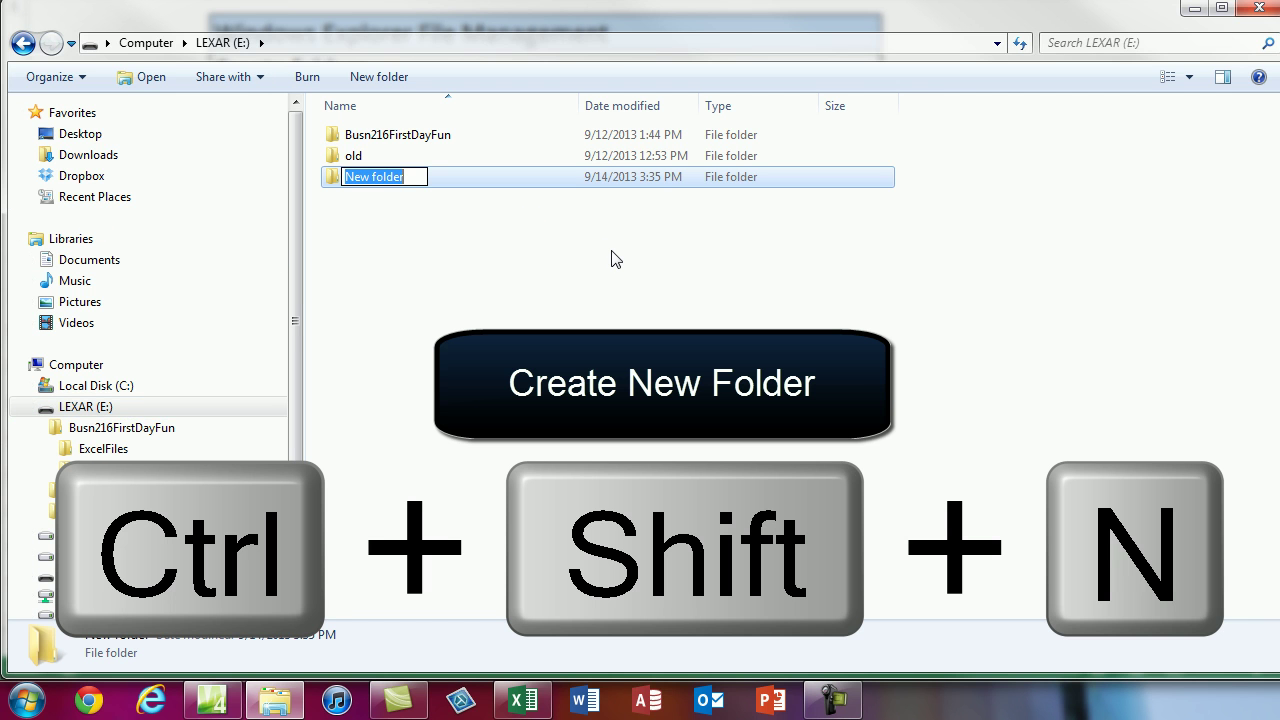
text(Busn216Day2)
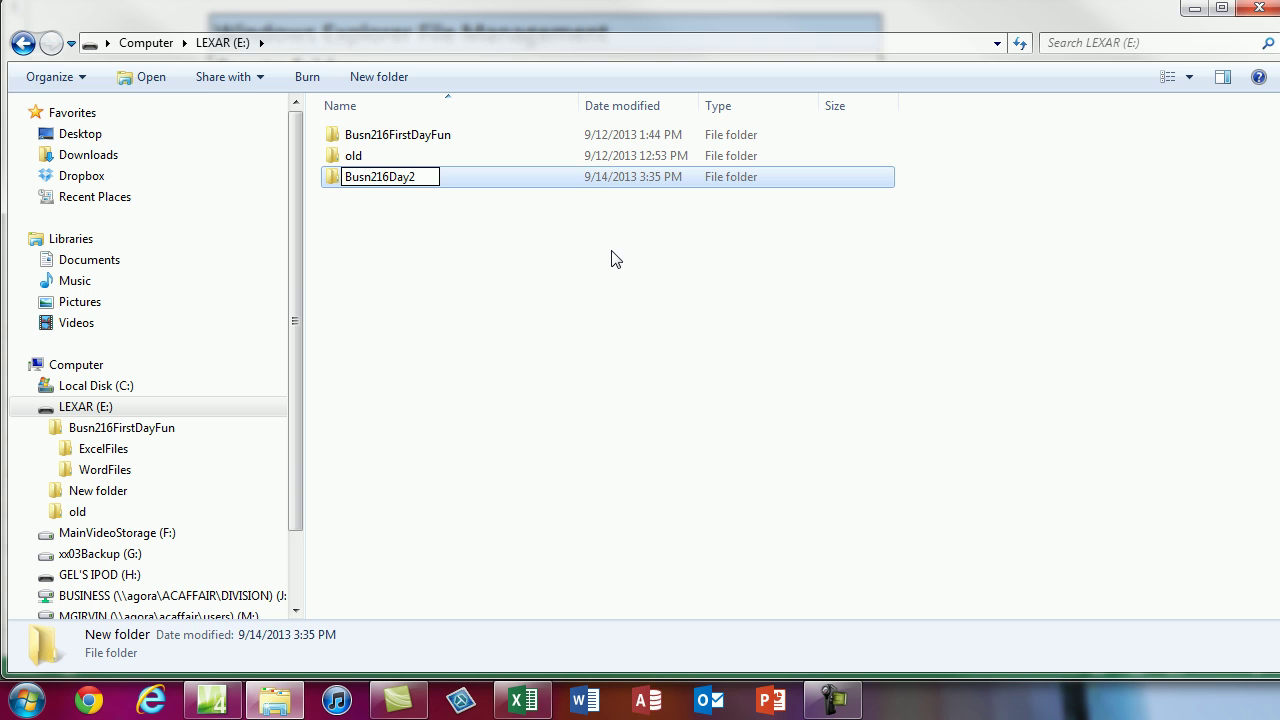
key(Return)
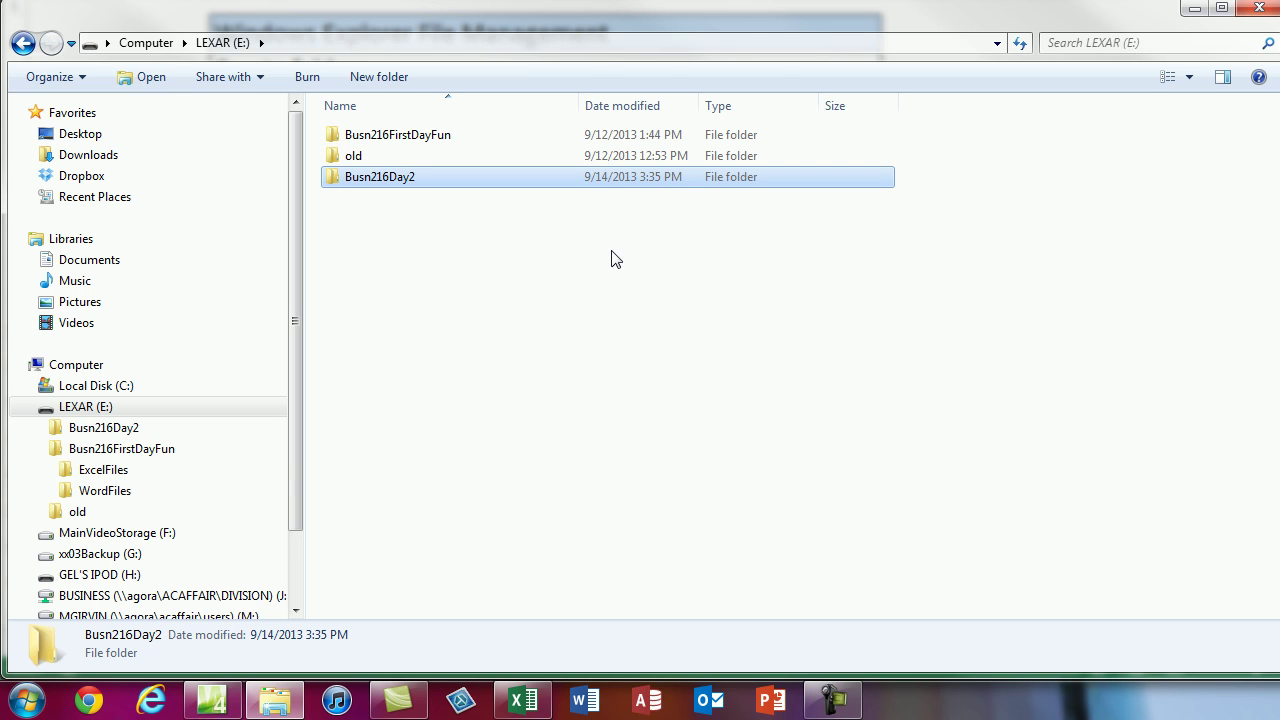
- Create two subfolders named Excel and Word inside the Busn216Day2 folder
click(108, 434)
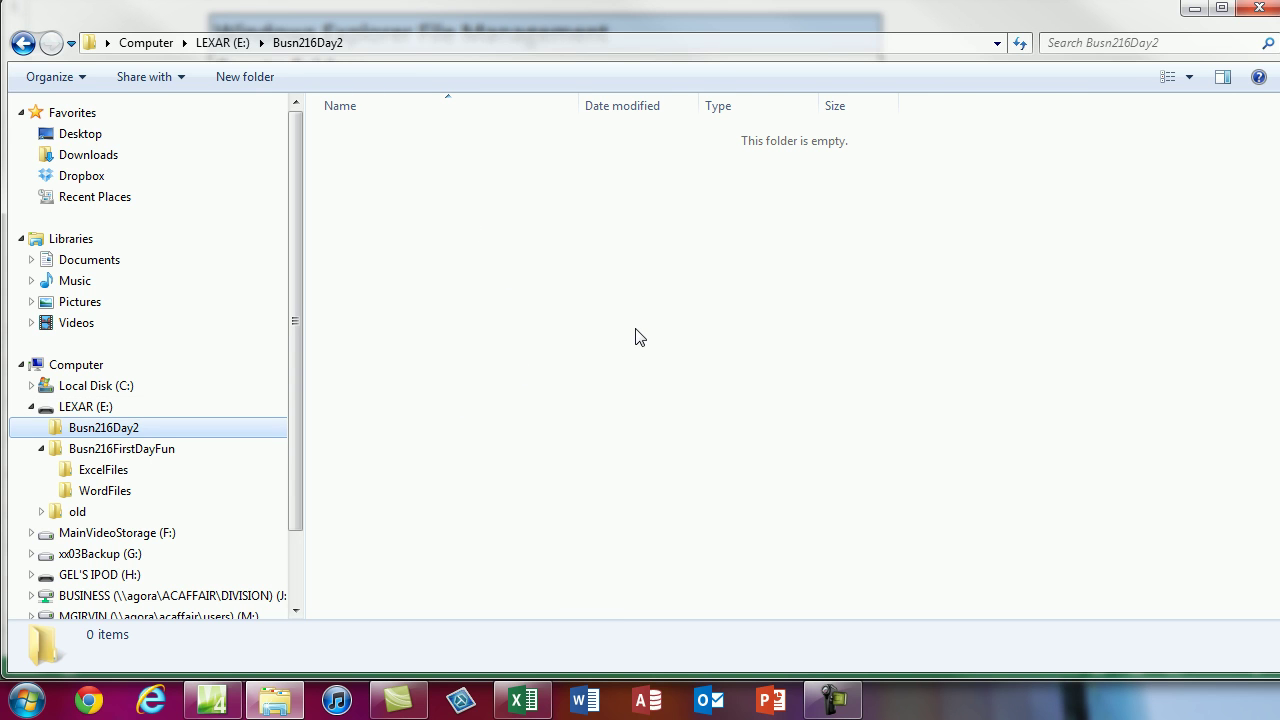
key(ctrl+shift+n)
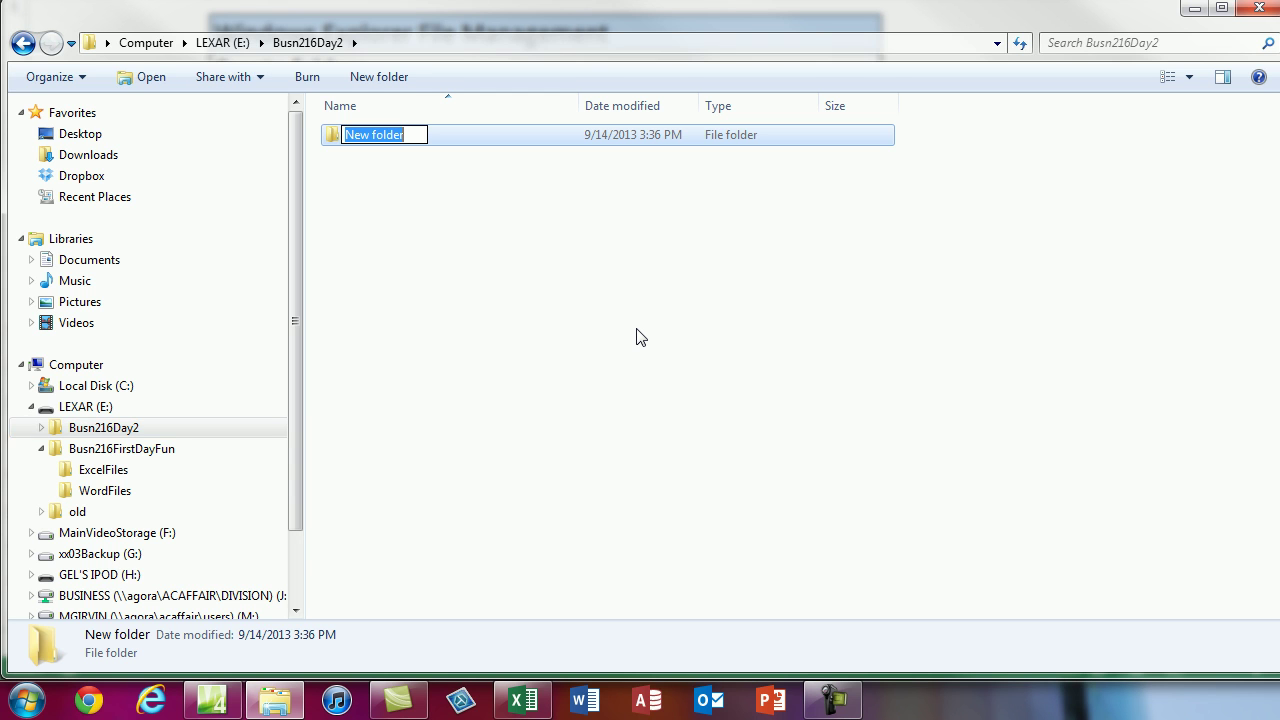
text(Excel)
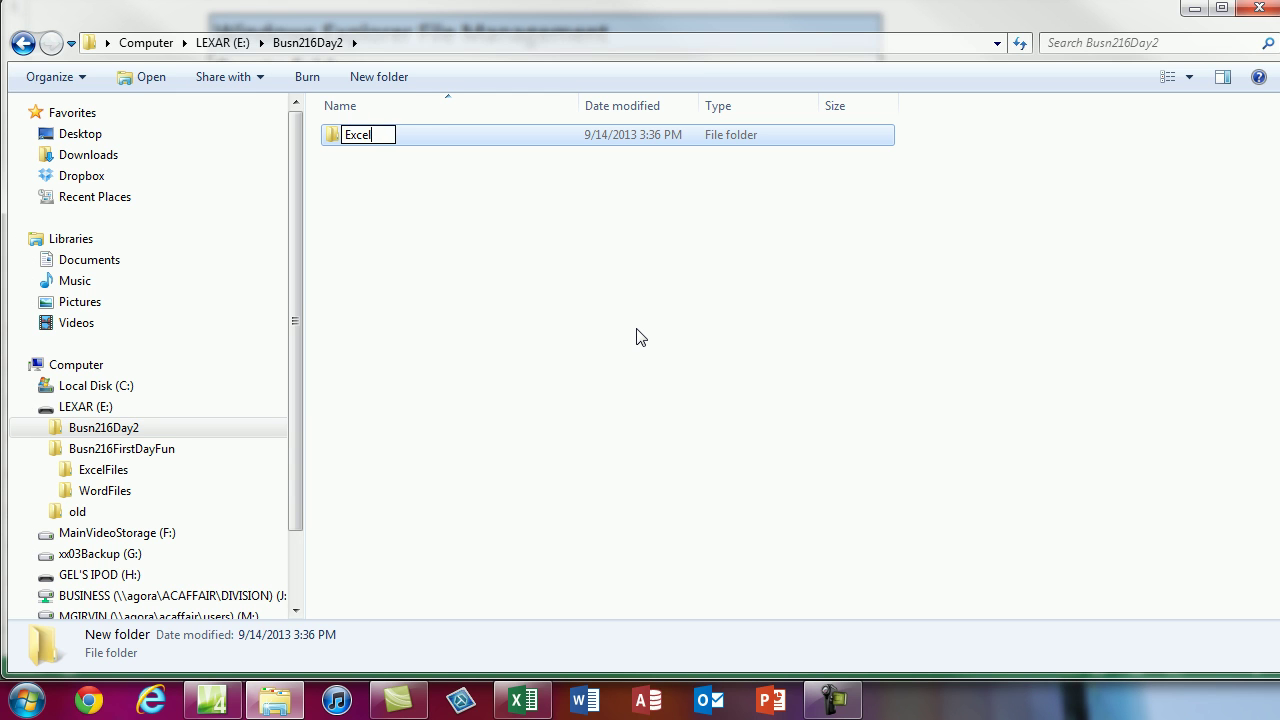
key(Return)
key(ctrl+shift+n)
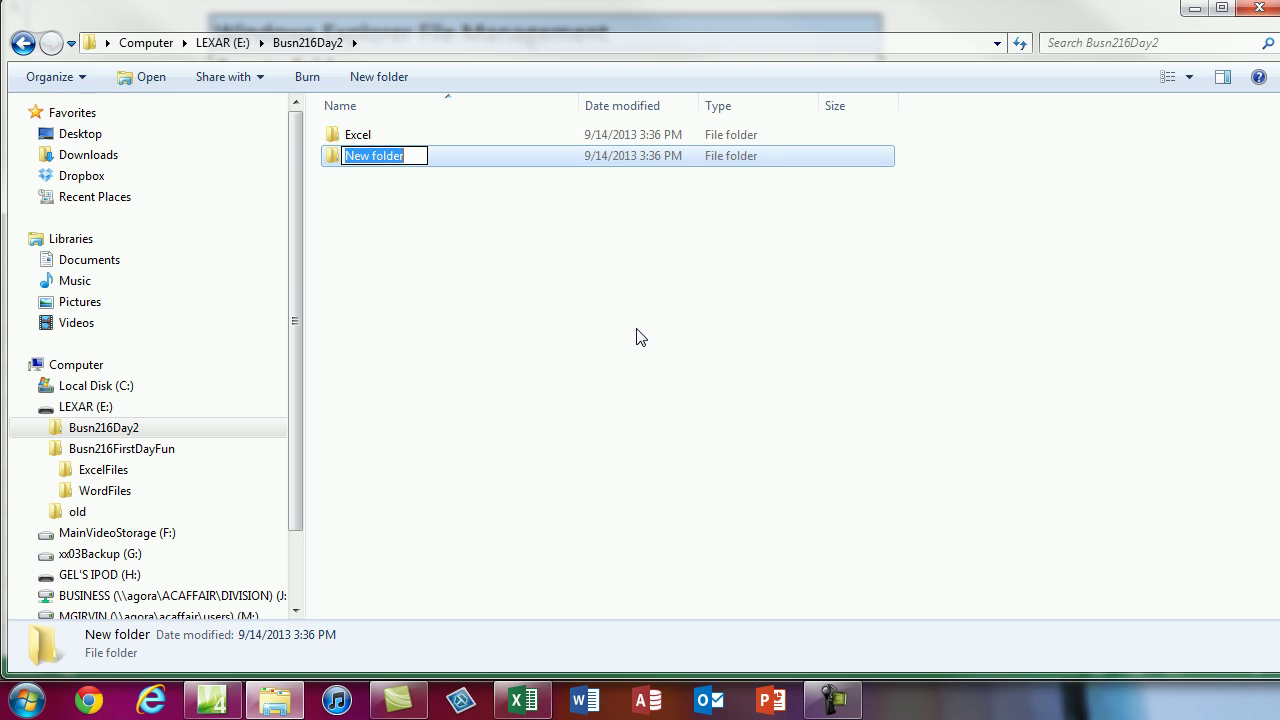
text(Word)
key(Return)
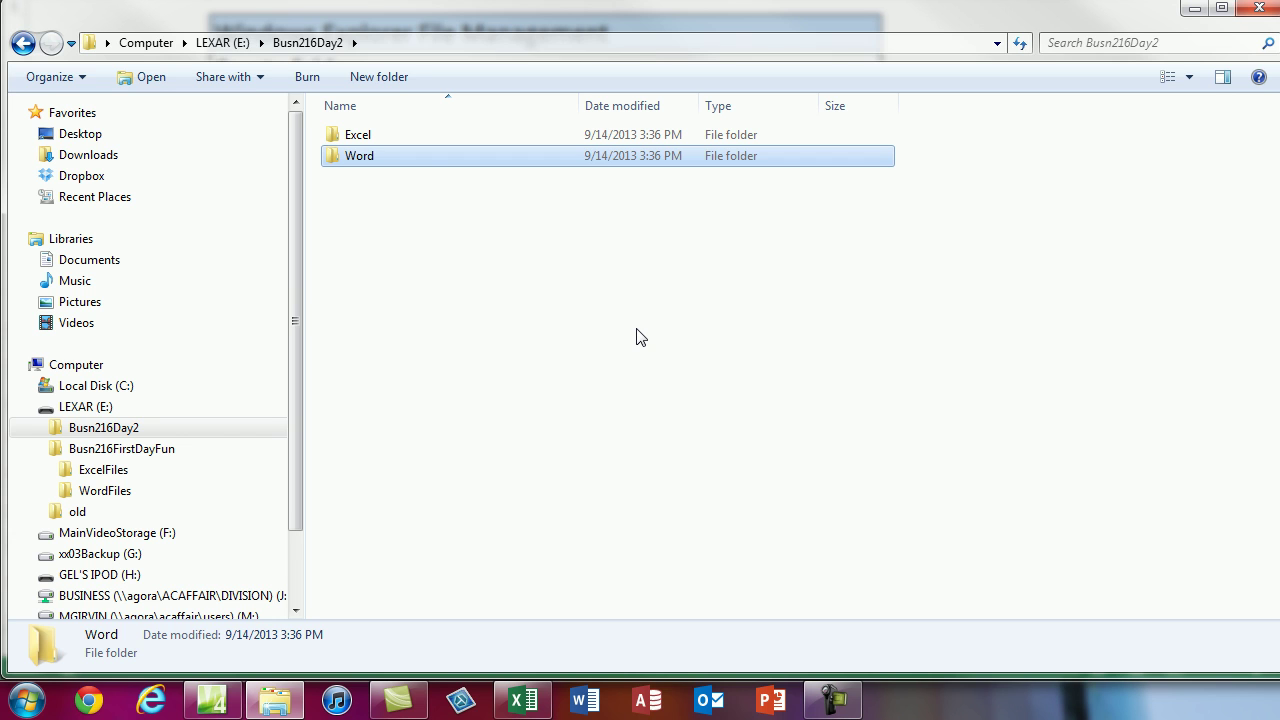
click(640, 337)
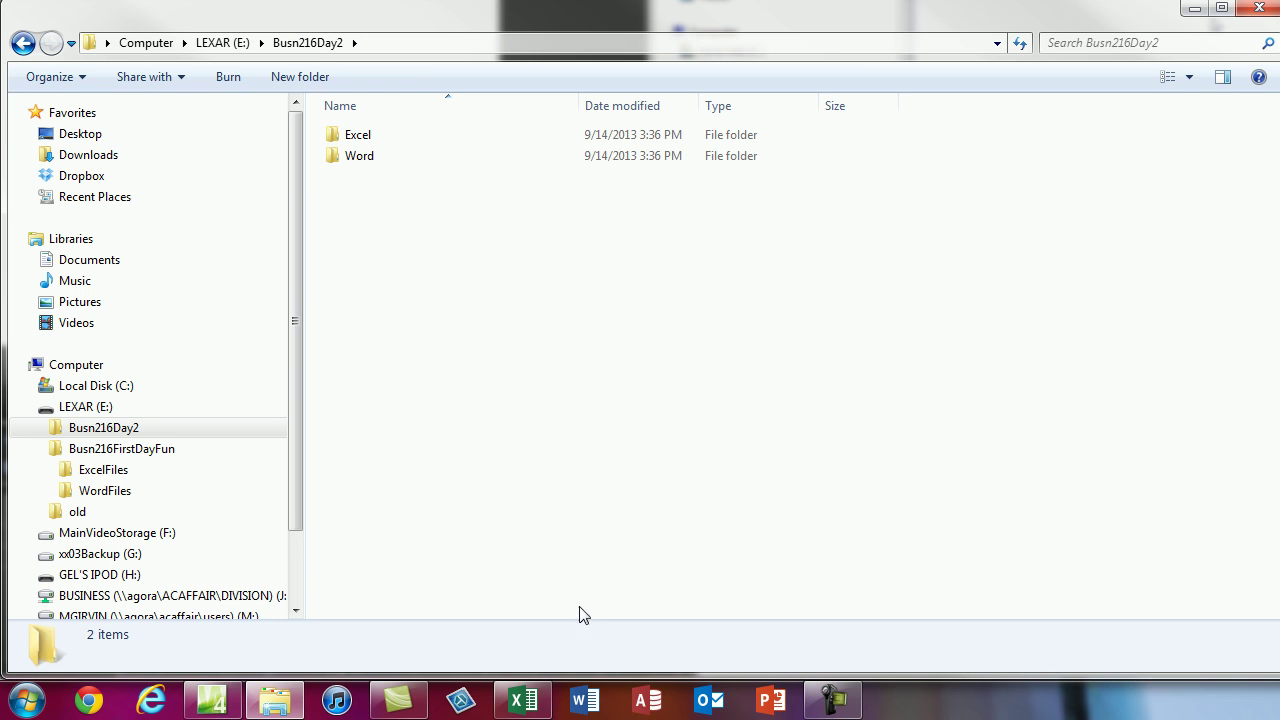
- Open Word and create a new blank document, zoomed in to 160%
click(585, 703)
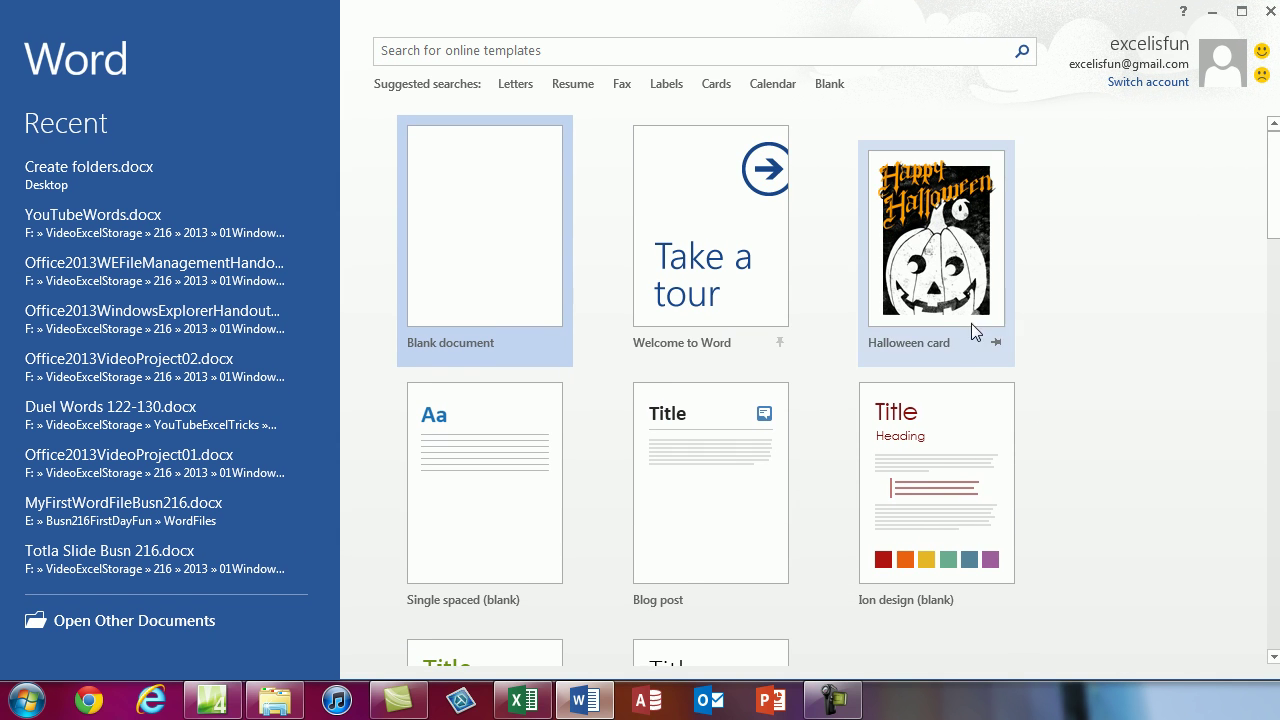
click(477, 271)
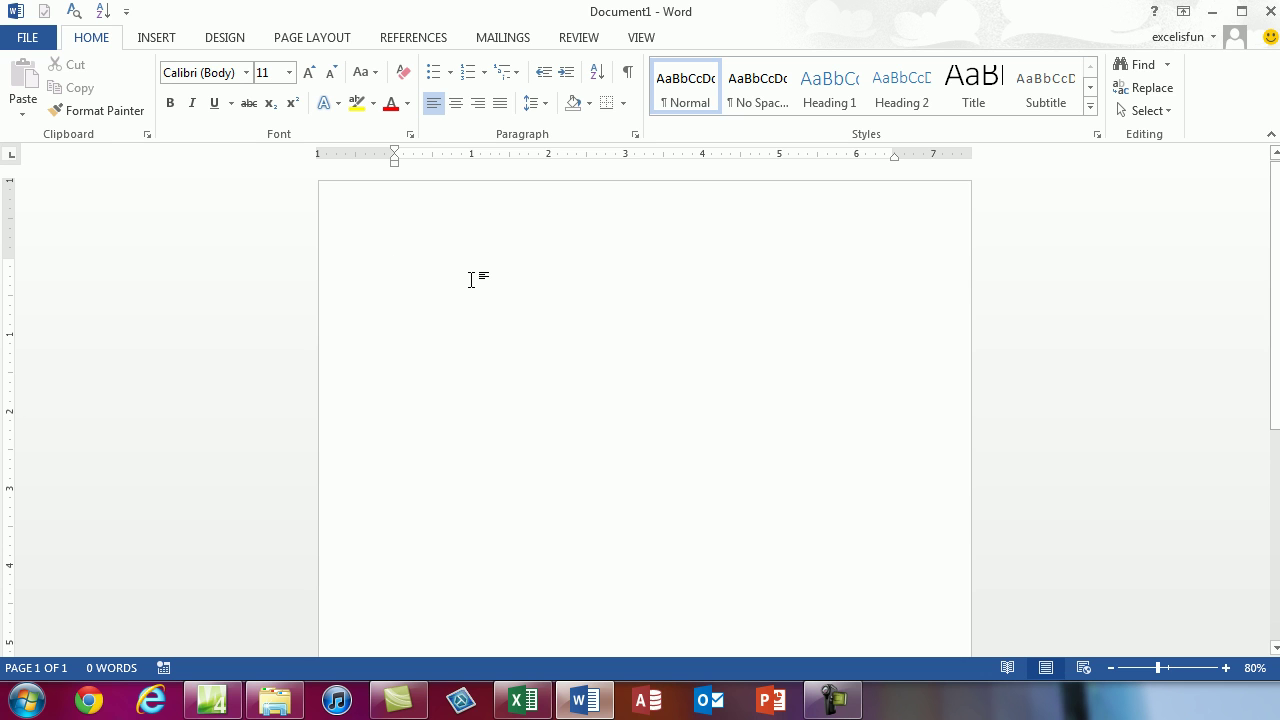
scroll(471, 280, up, 5)
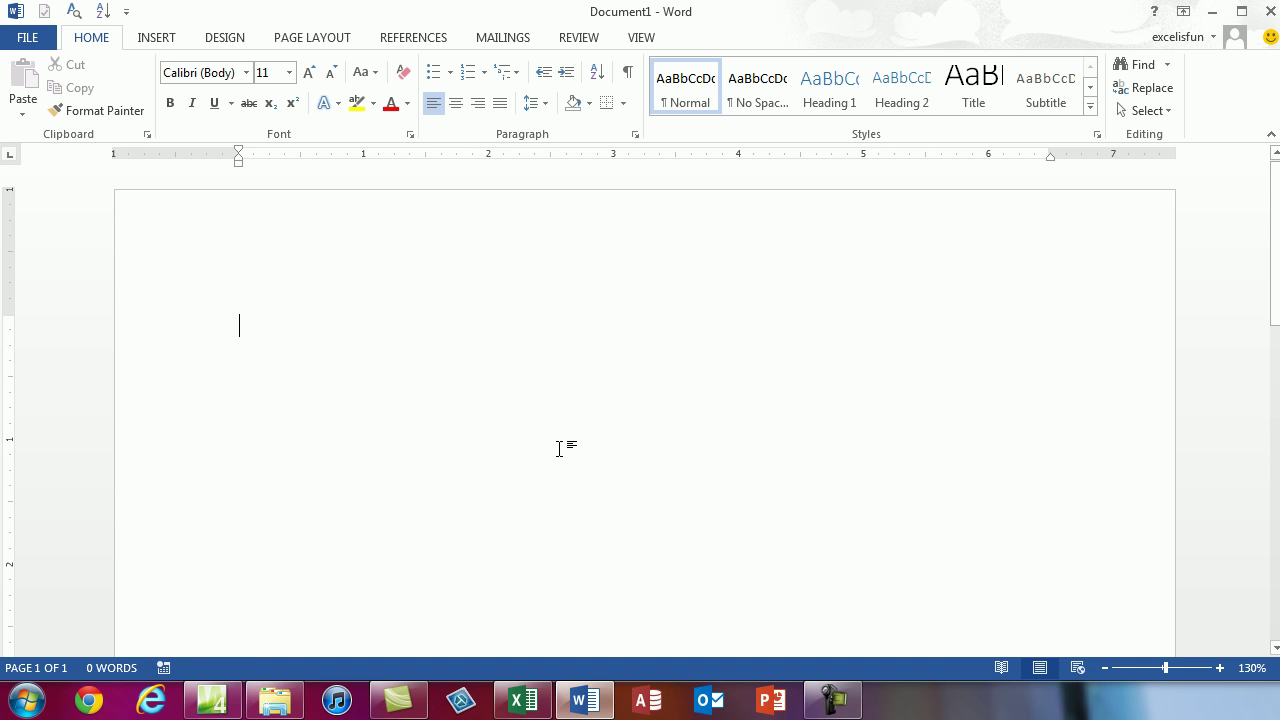
scroll(548, 432, up, 3)
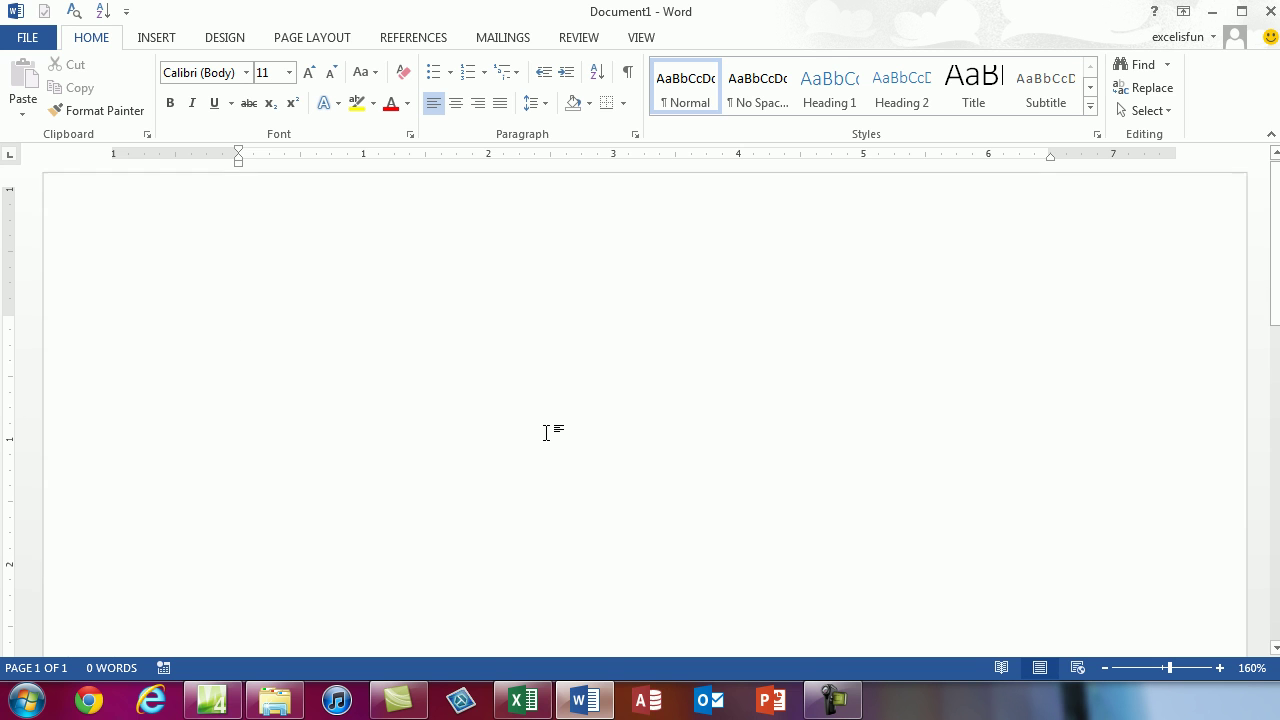
- Fill the blank document with sample paragraphs using the =rand() function
text(=)
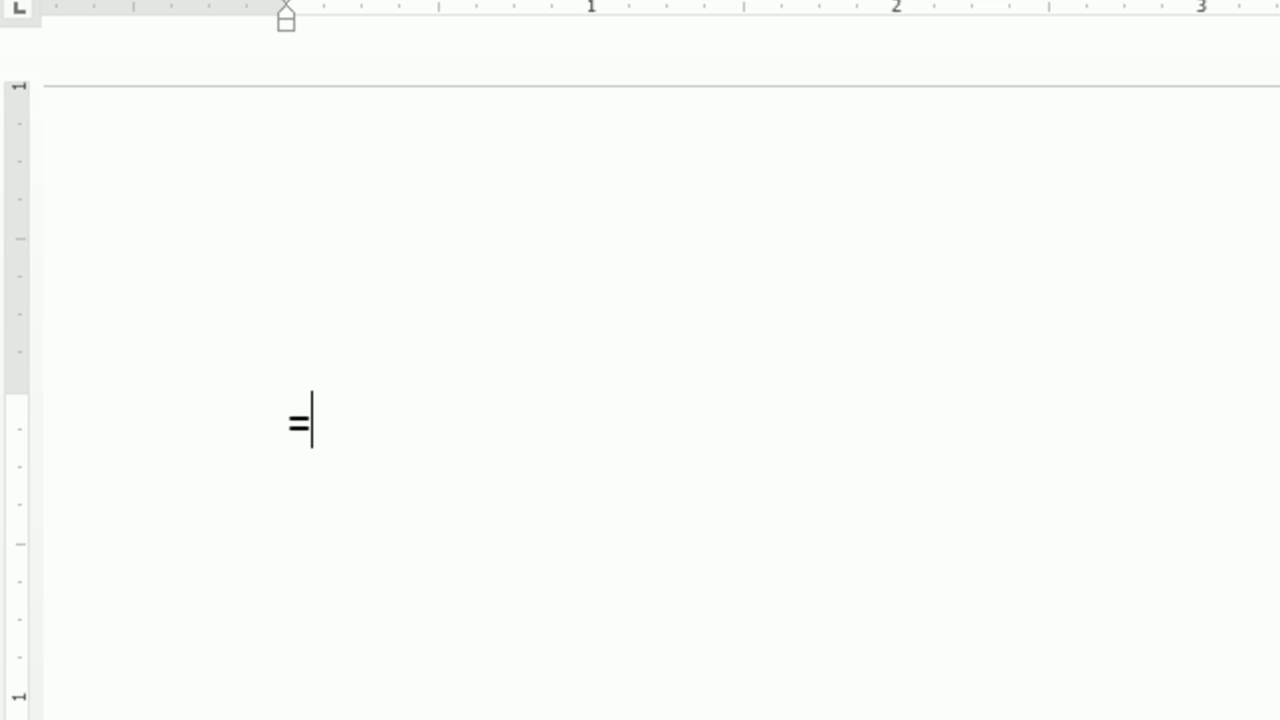
text(rand()
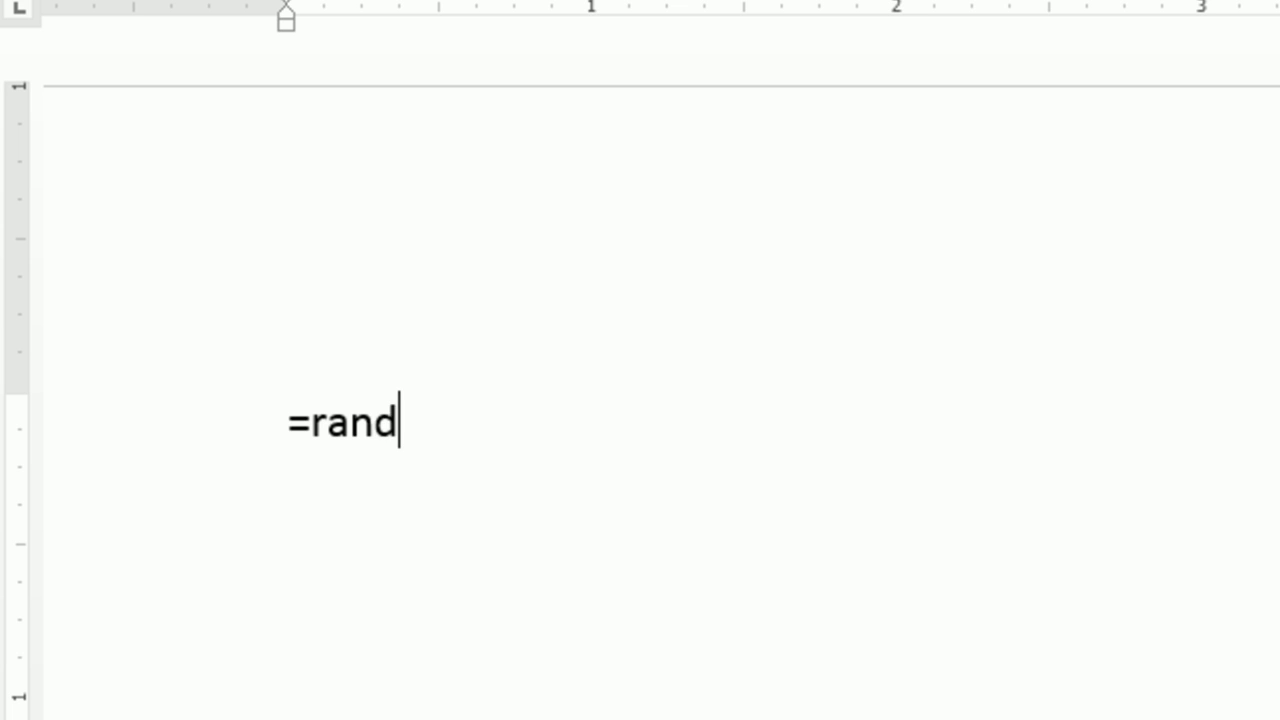
text())
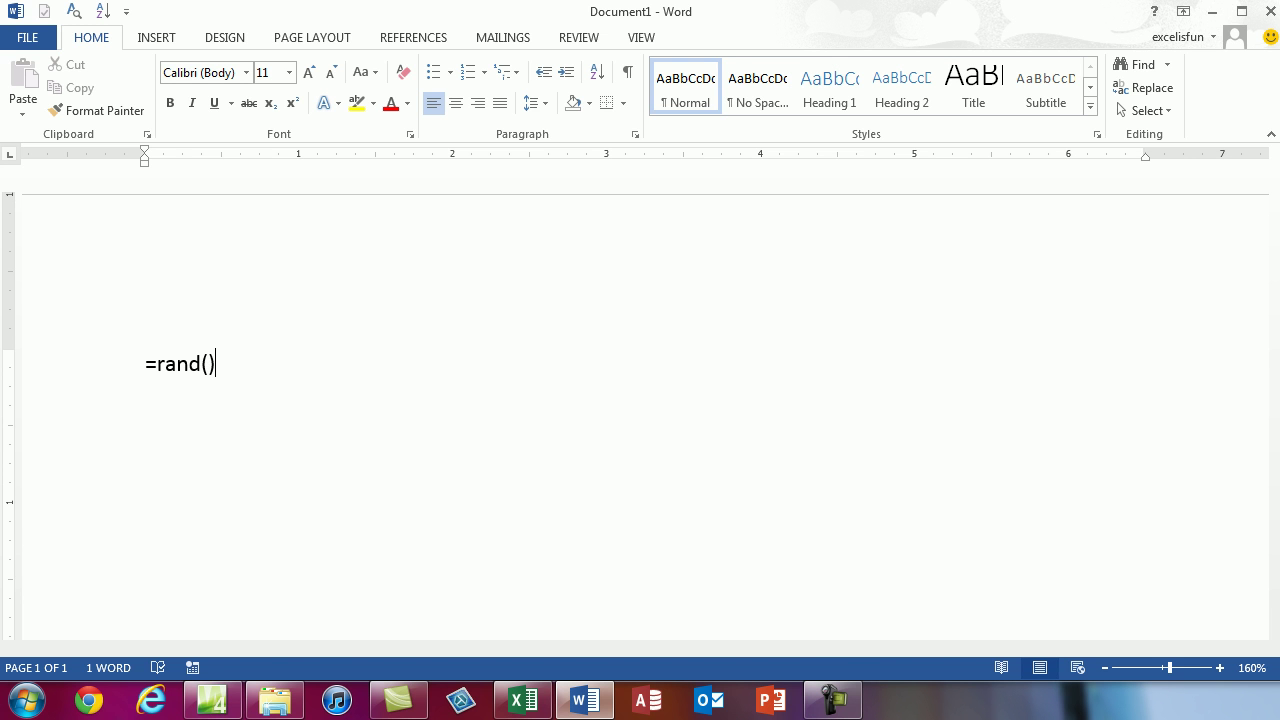
key(Return)
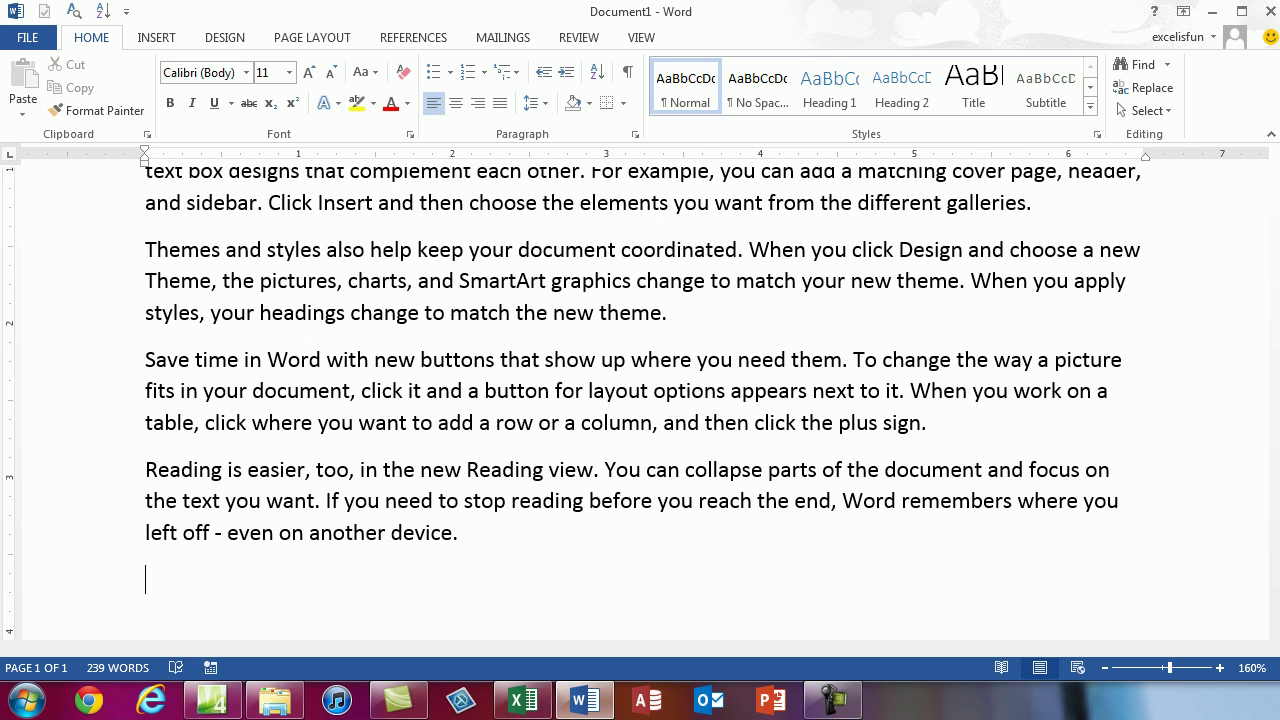
scroll(640, 400, up, 3)
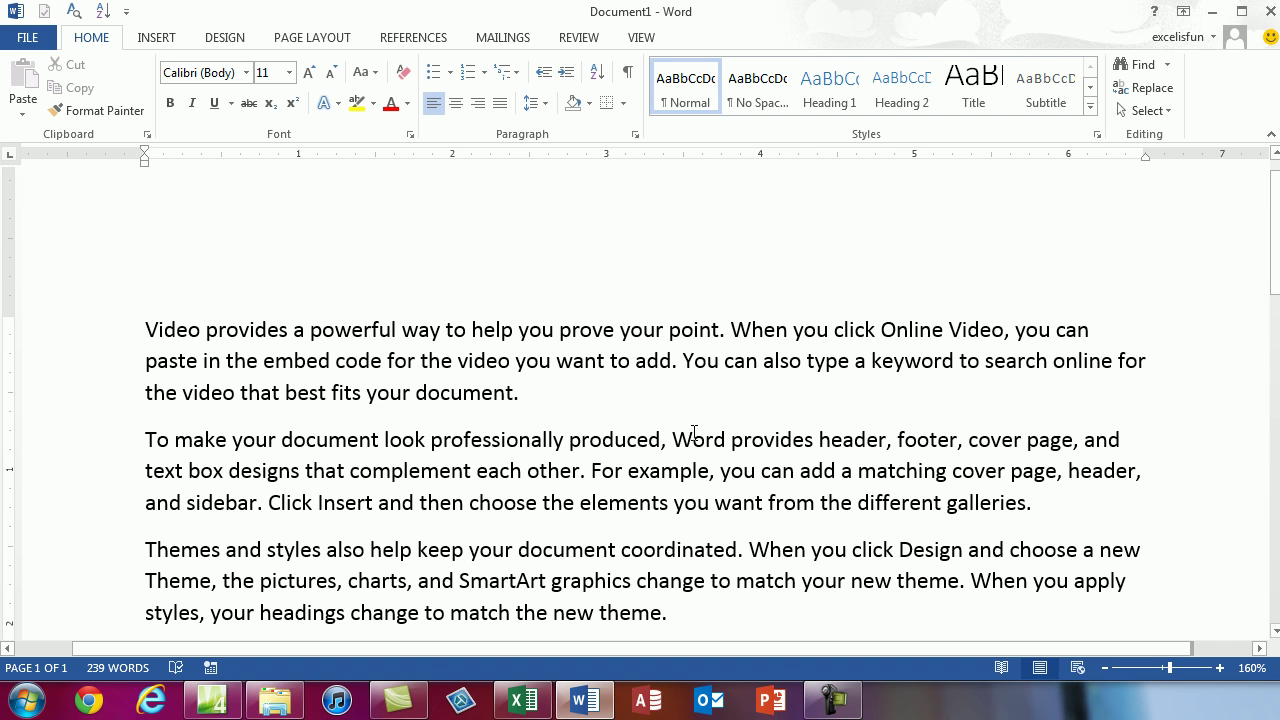
- Save the document as Day2WordFile in the Word subfolder of Busn216Day2 on the LEXAR (E:) drive
key(F12)
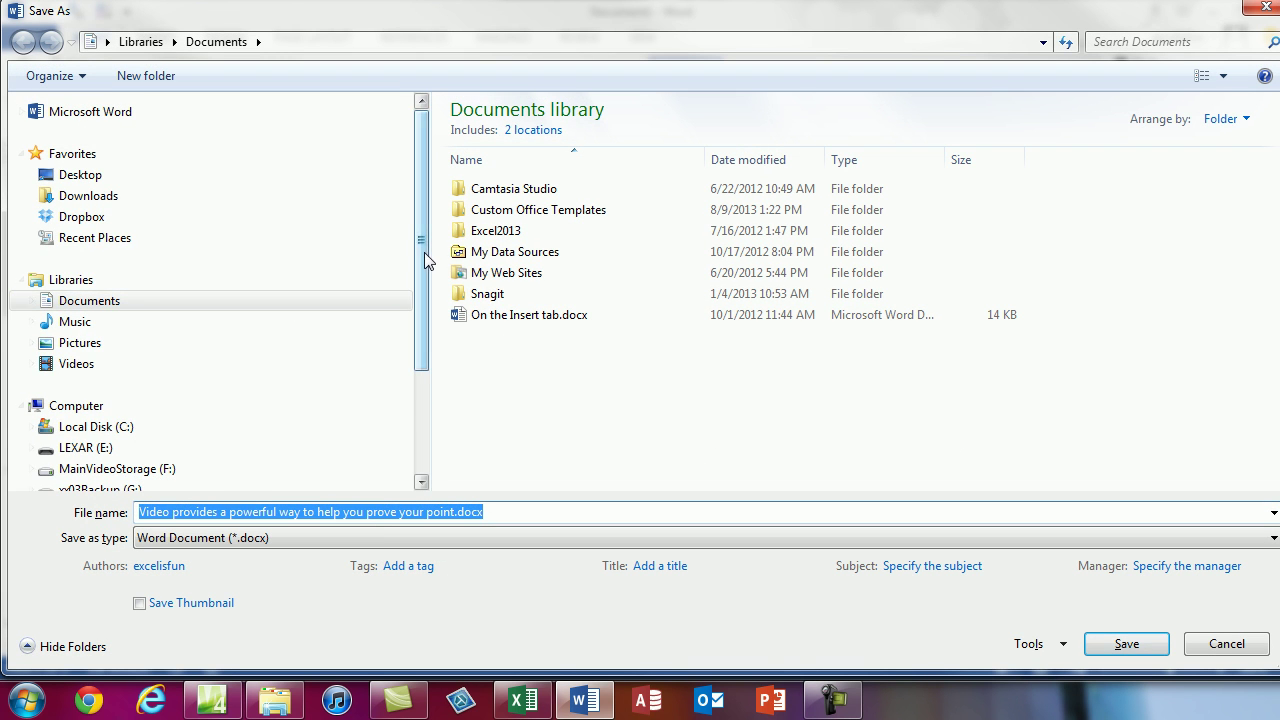
scroll(424, 260, down, 3)
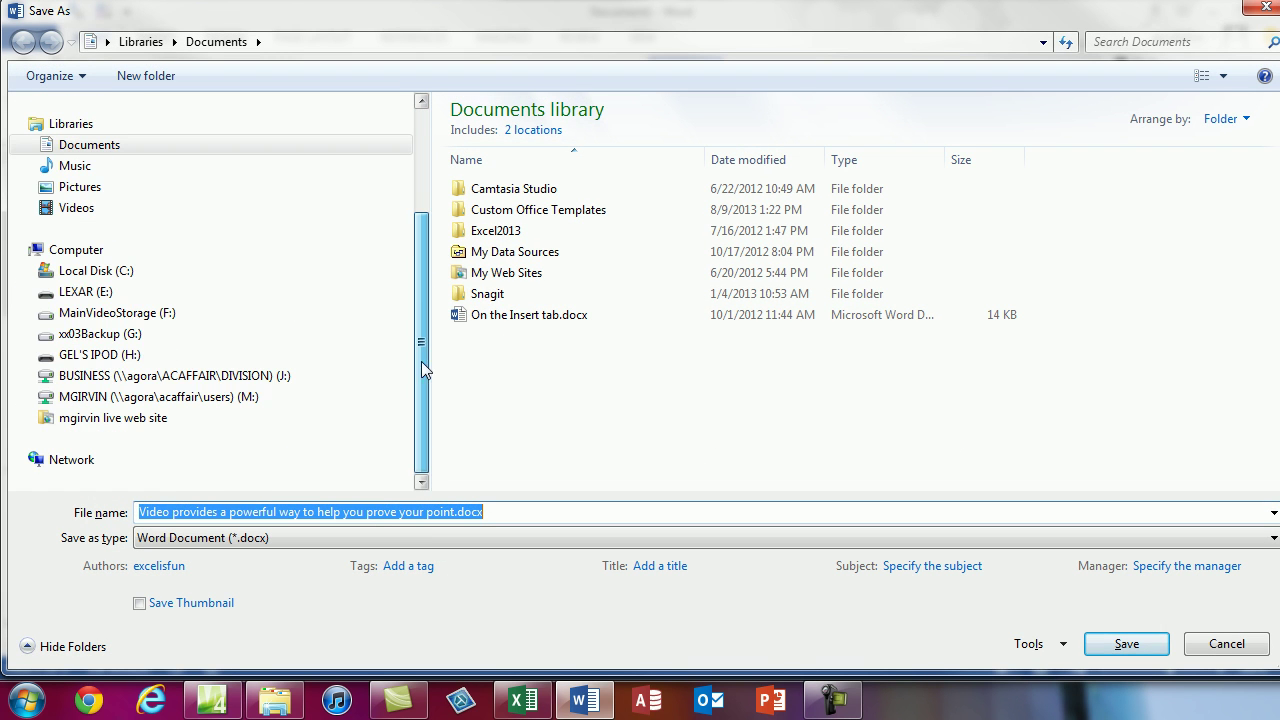
click(31, 292)
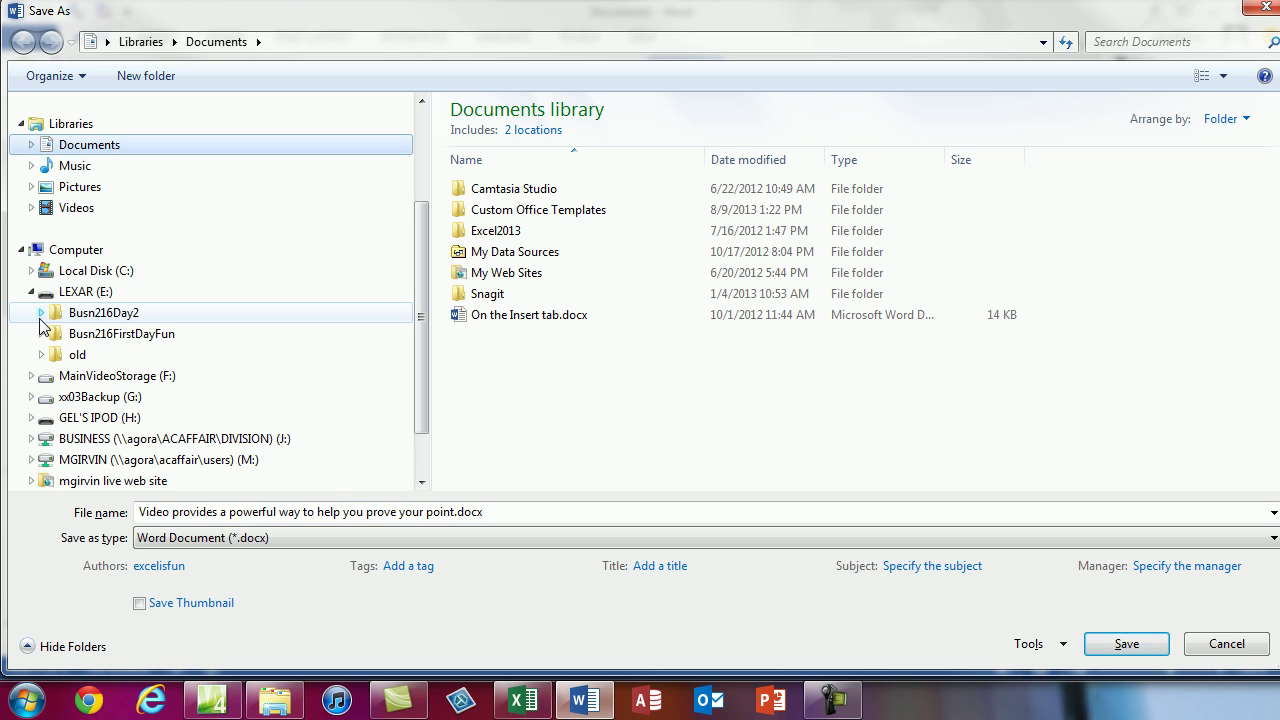
click(41, 313)
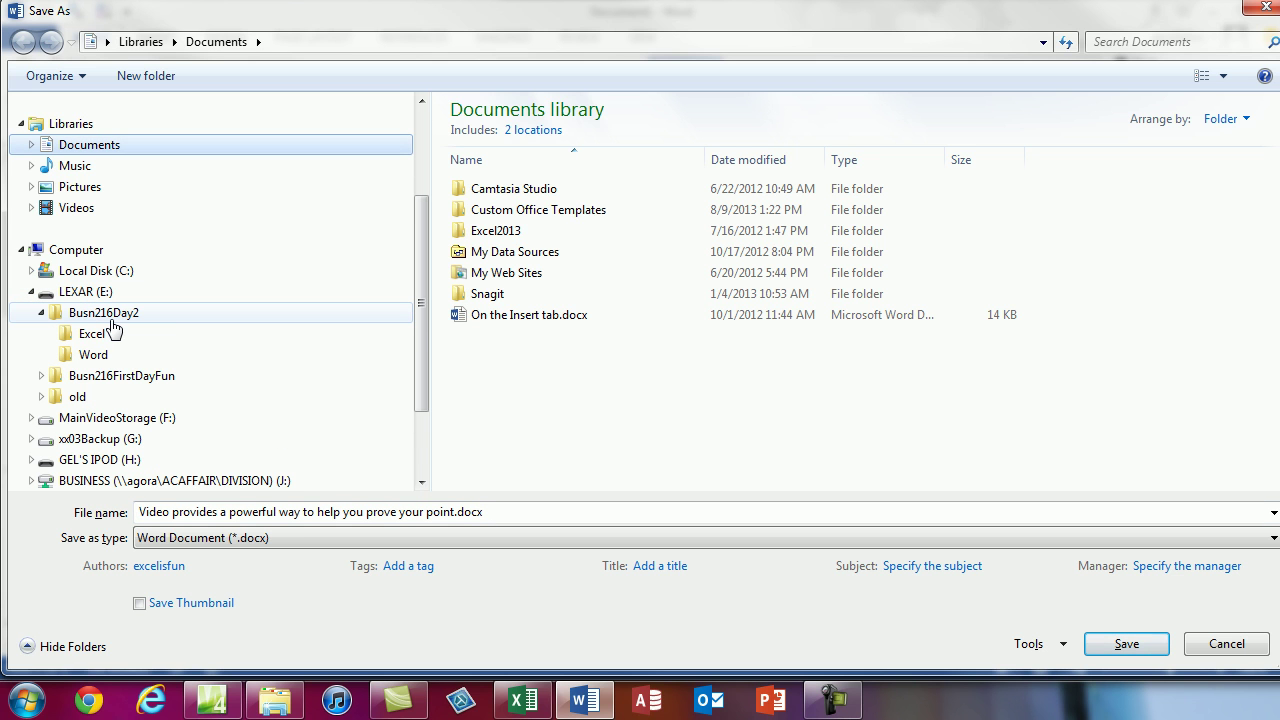
click(95, 360)
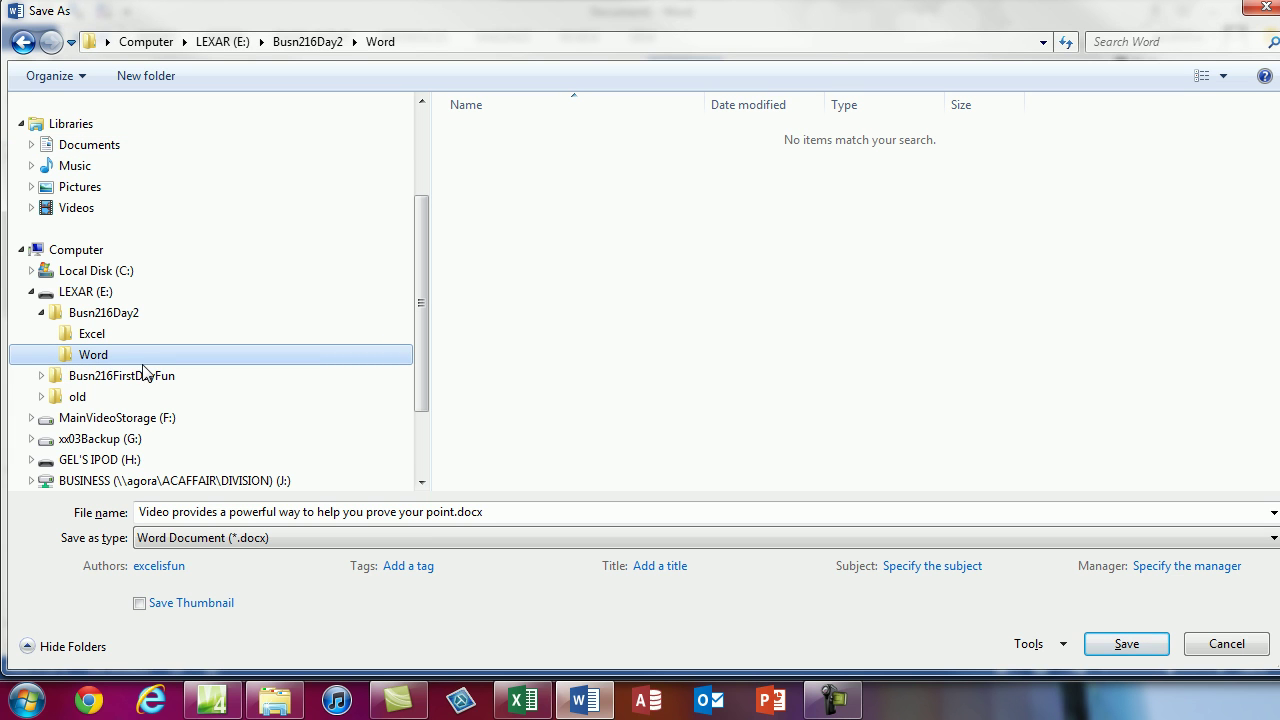
click(494, 516)
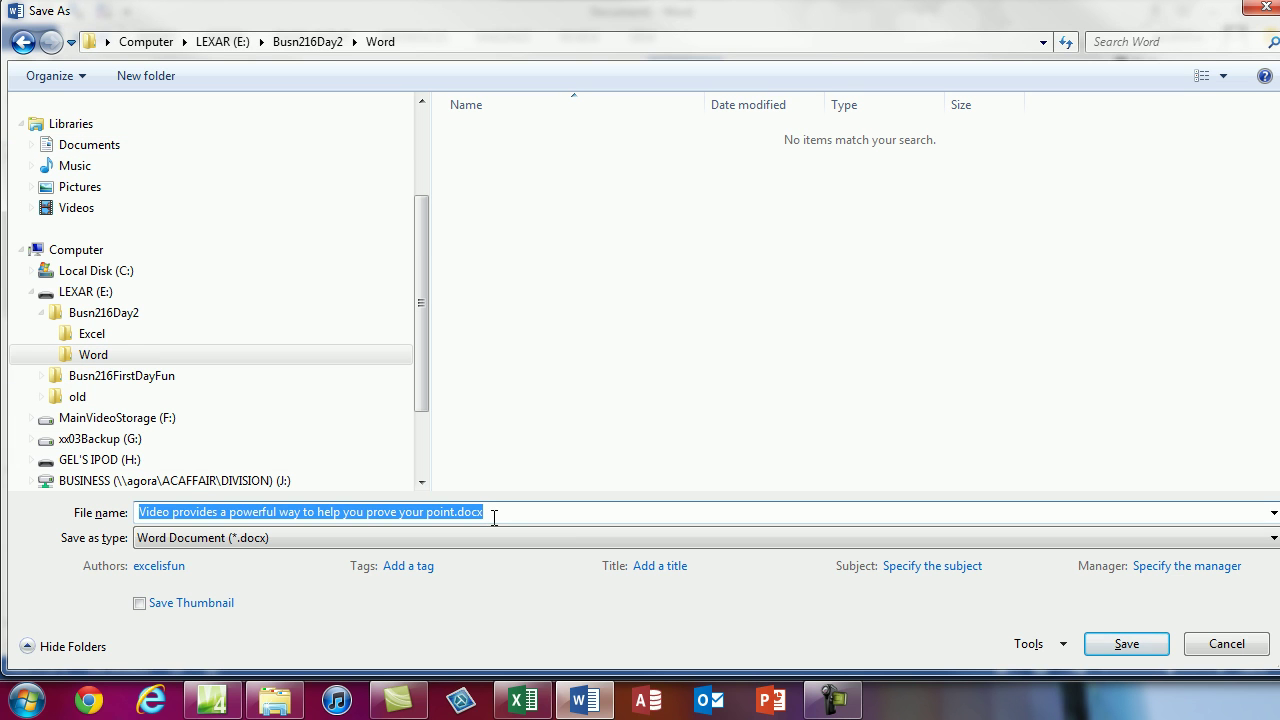
text(Da)
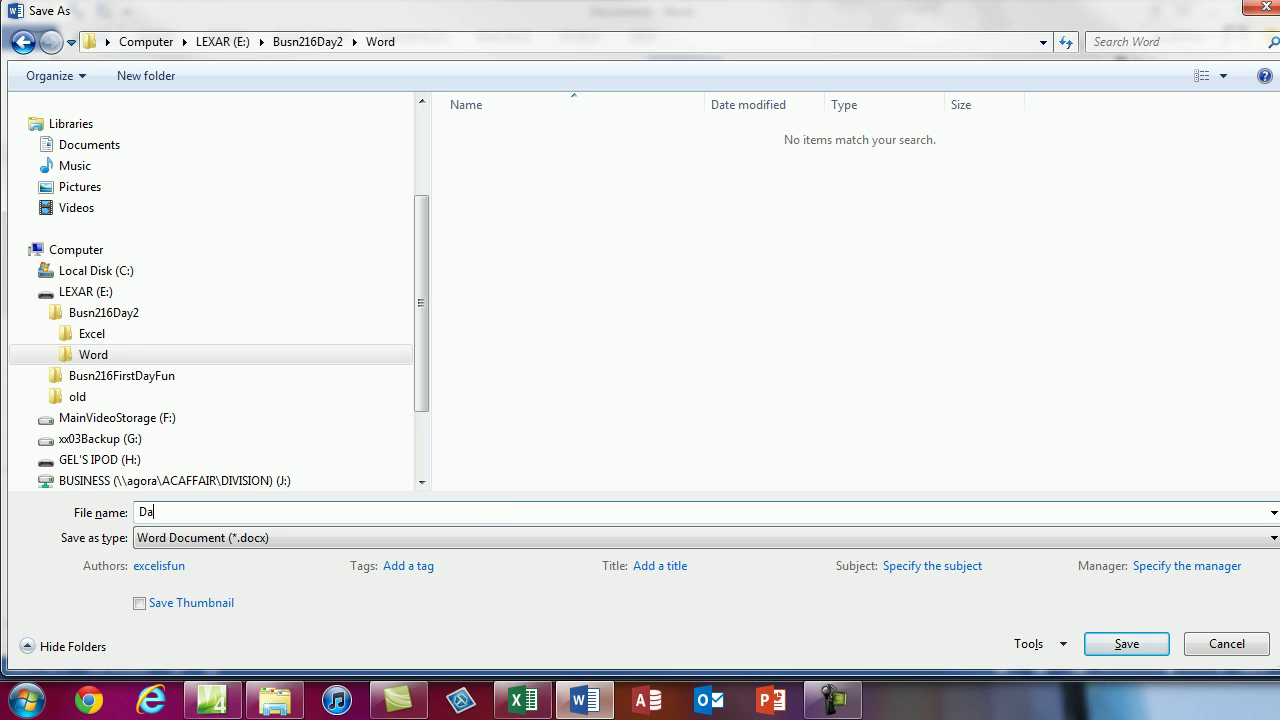
text(y2WordFile)
click(1127, 644)
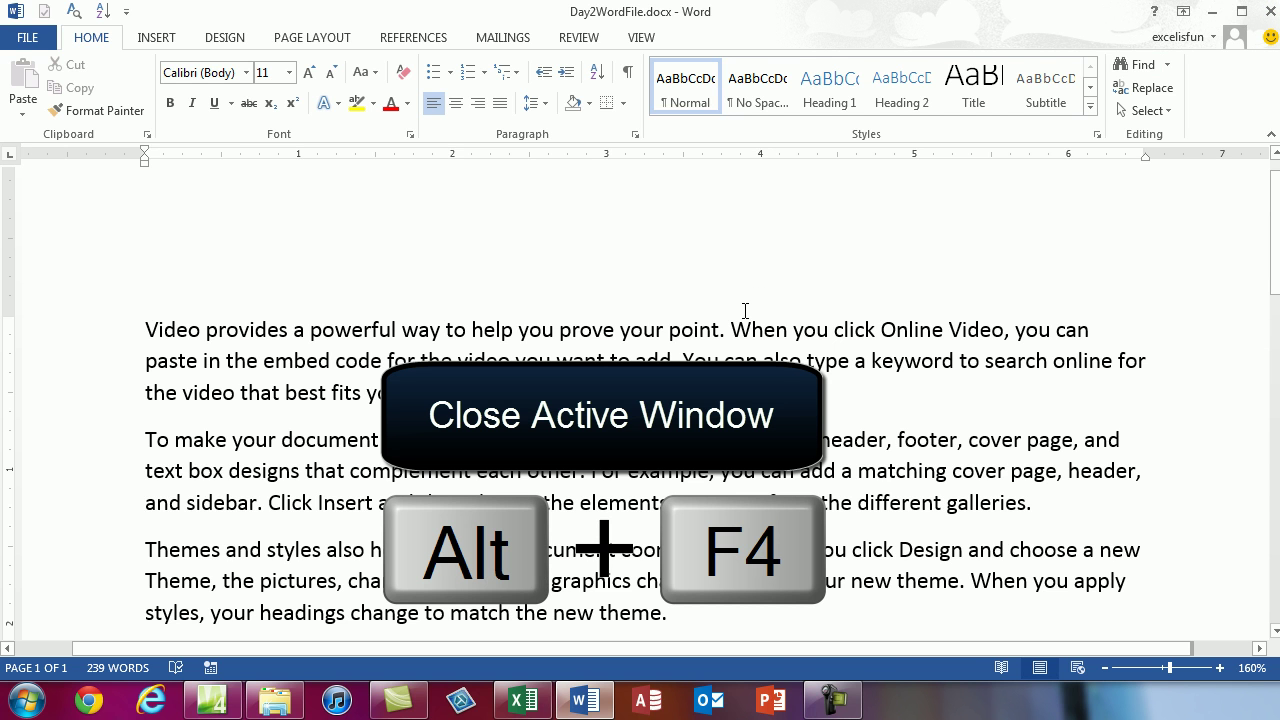
- Close the Word document and show the contents of Busn216Day2's Word subfolder in Windows Explorer
key(alt+F4)
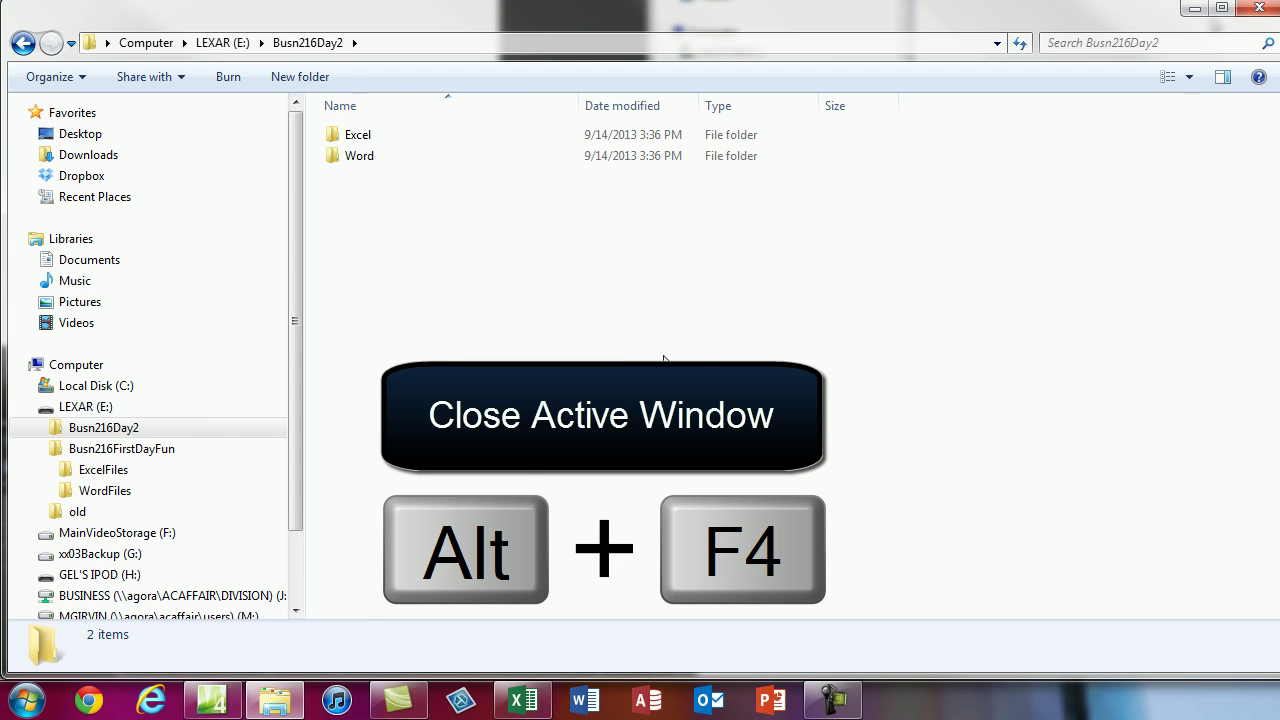
click(90, 428)
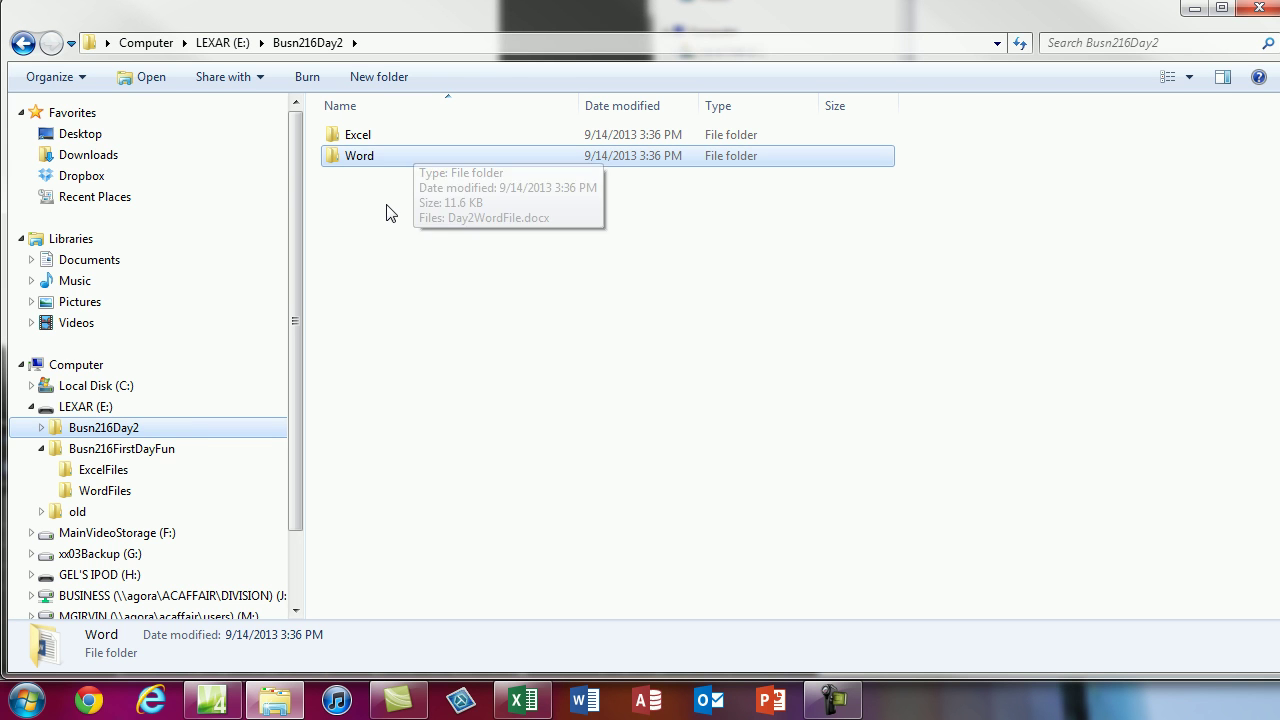
click(40, 427)
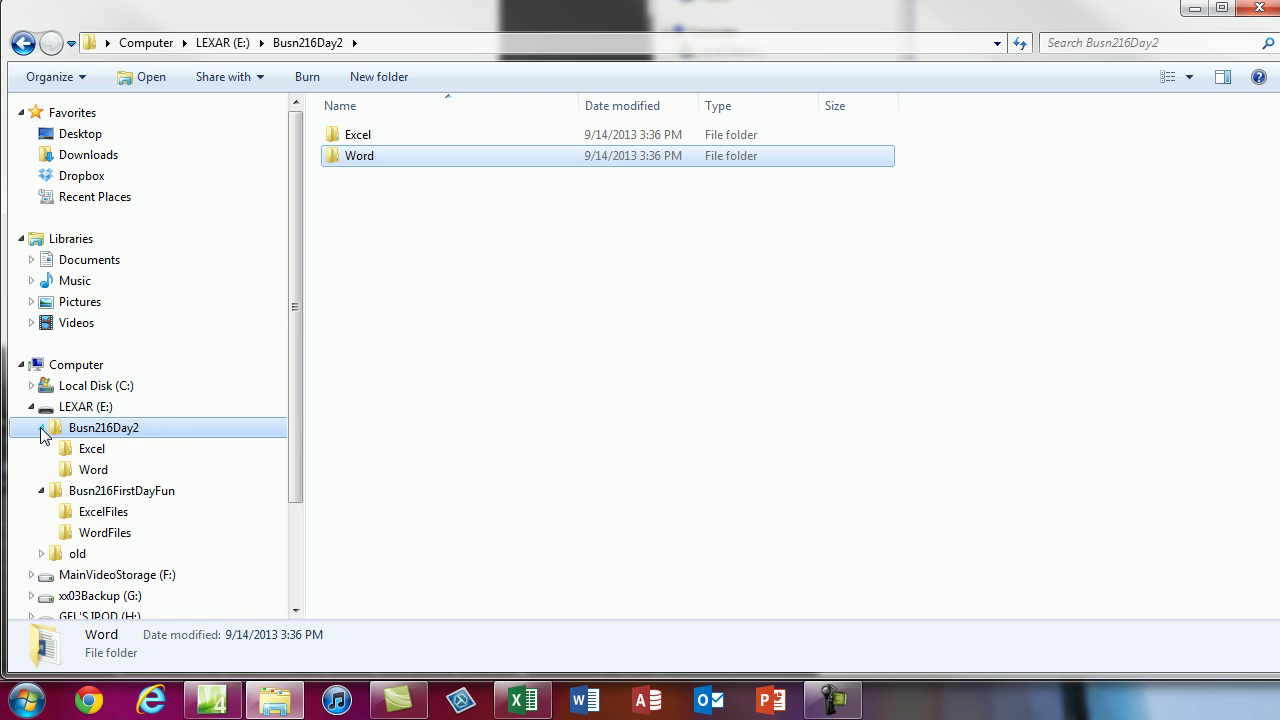
click(93, 472)
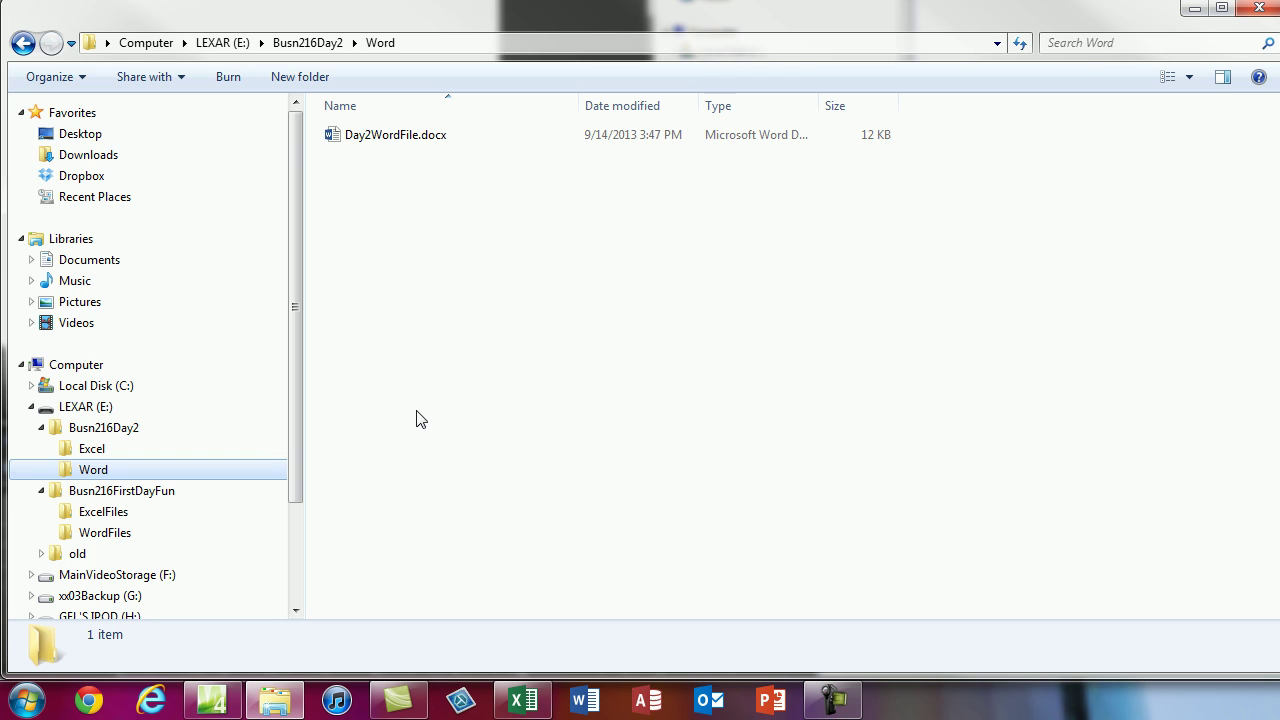
- Rename Day2WordFile.docx in the Word subfolder as Day2WordFileWithStory.docx
click(397, 145)
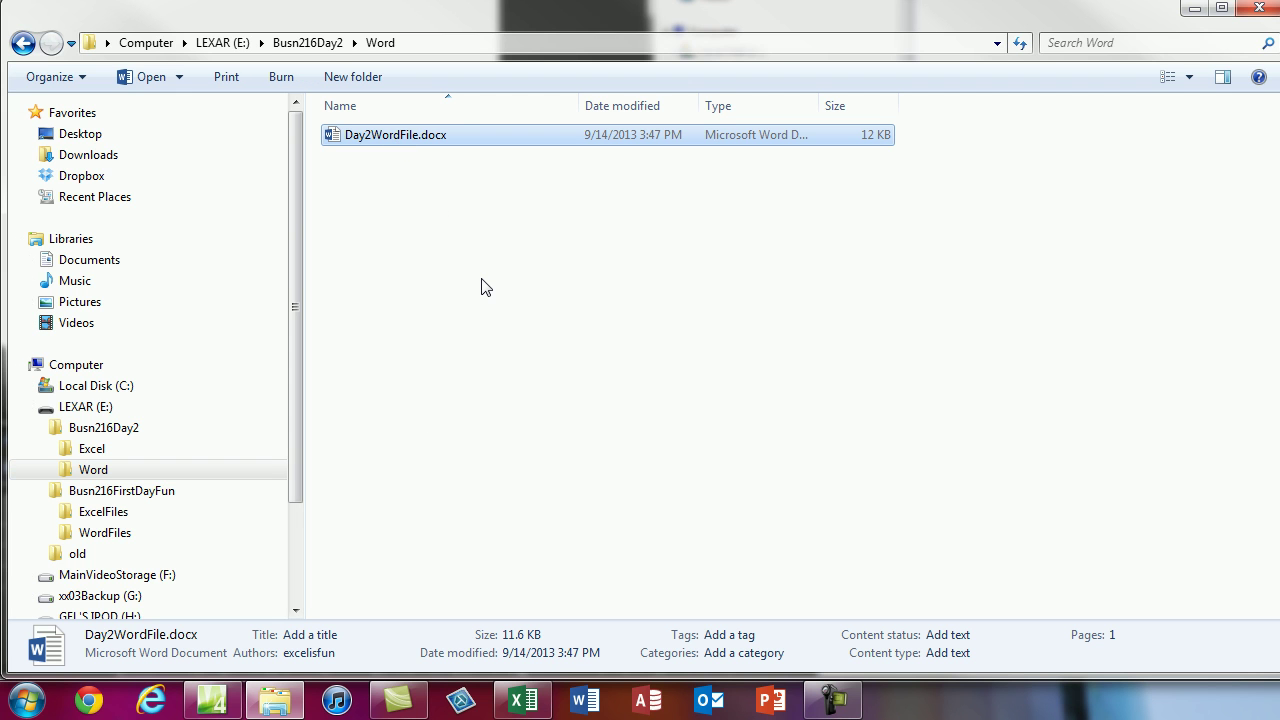
key(F2)
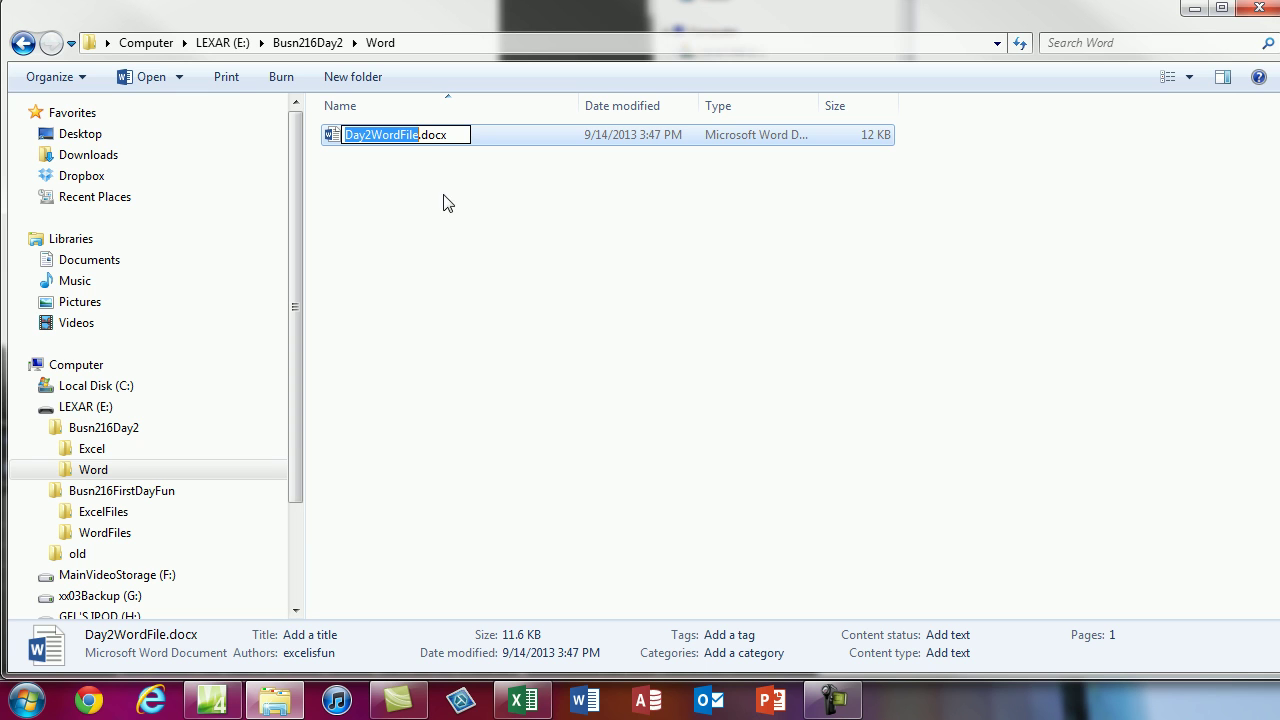
click(419, 134)
text(WithStory)
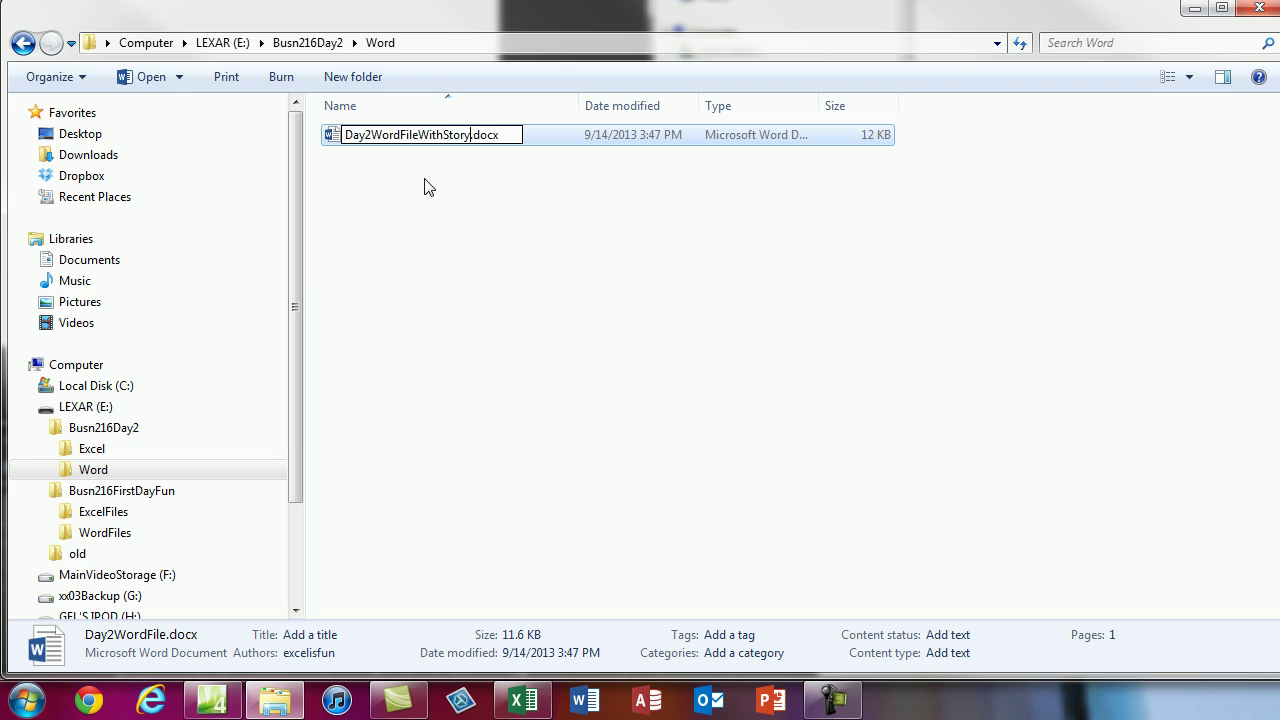
key(Return)
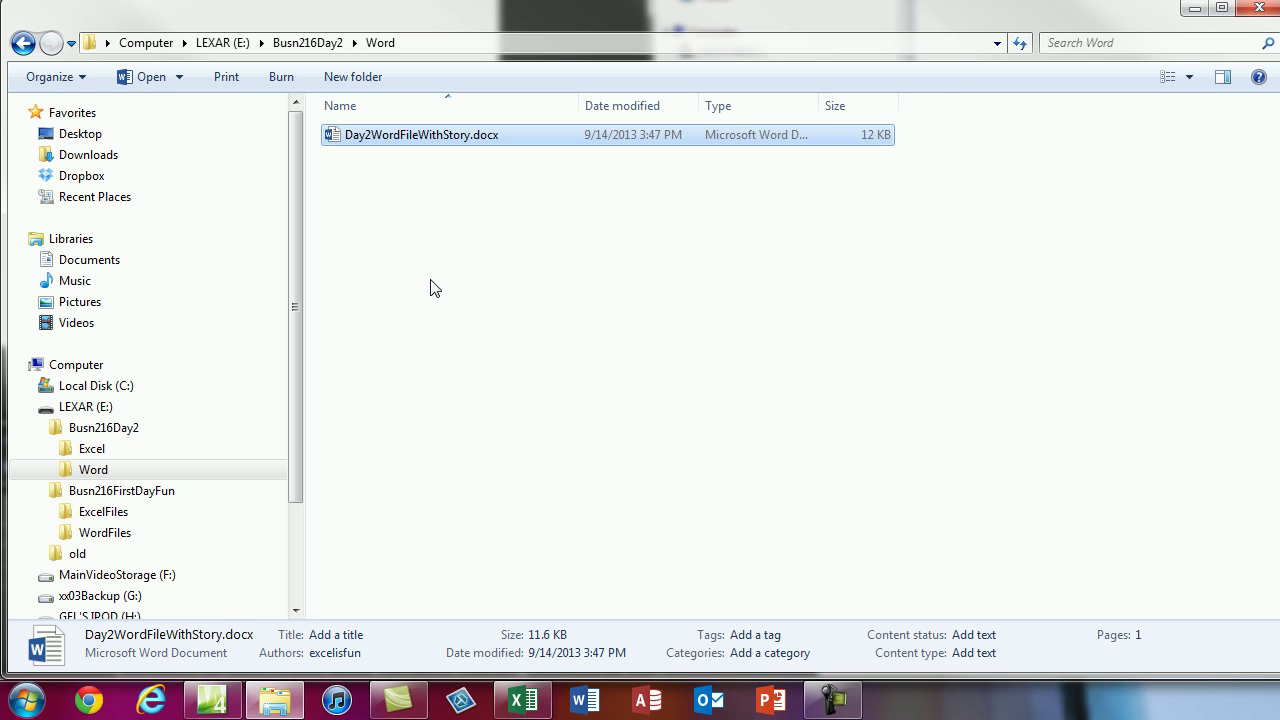
- Copy Day2WordFileWithStory.docx and paste eight duplicates of it into the same Word folder
key(ctrl+v)
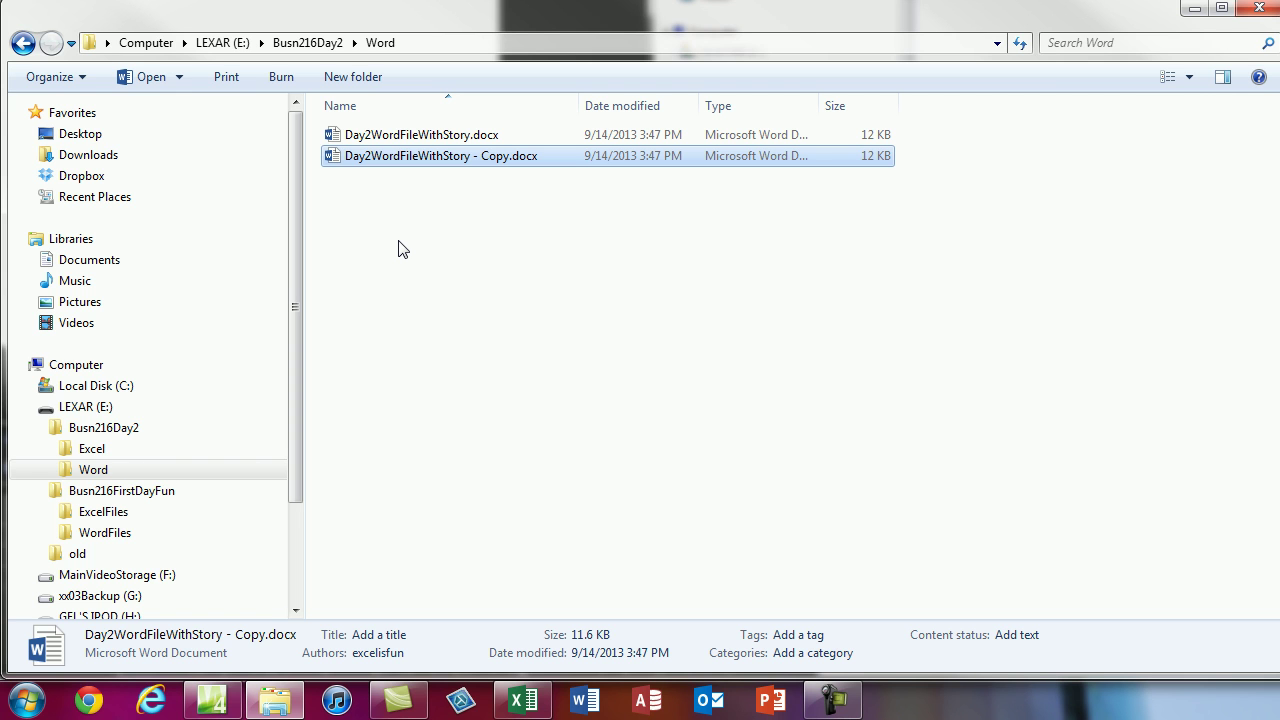
key(ctrl+v)
key(ctrl+v)
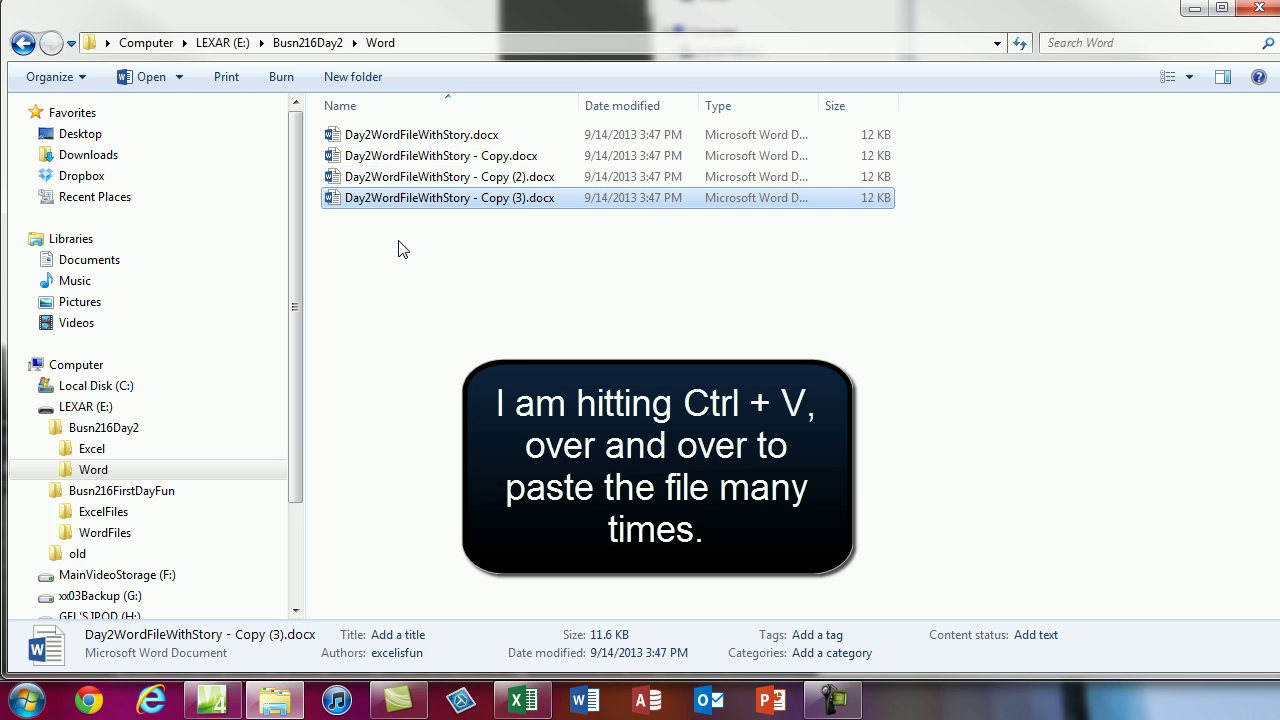
key(ctrl+v)
key(ctrl+v)
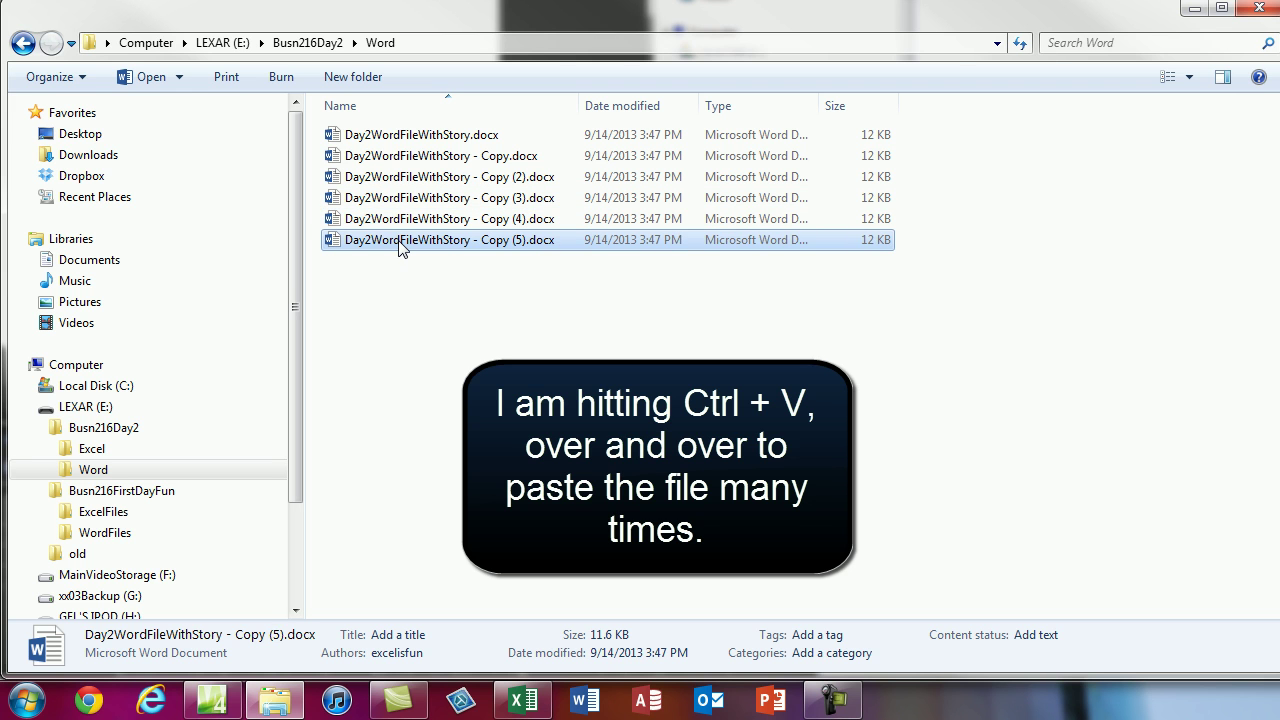
key(ctrl+v)
key(ctrl+v)
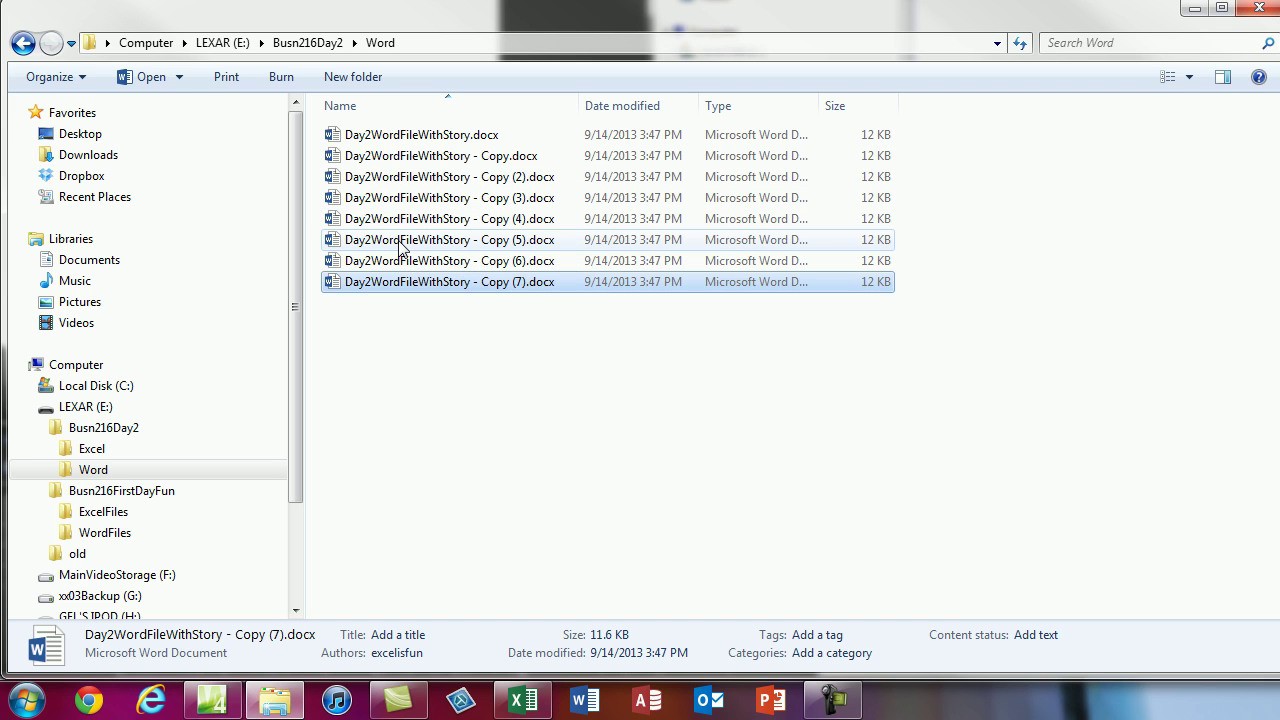
key(ctrl+v)
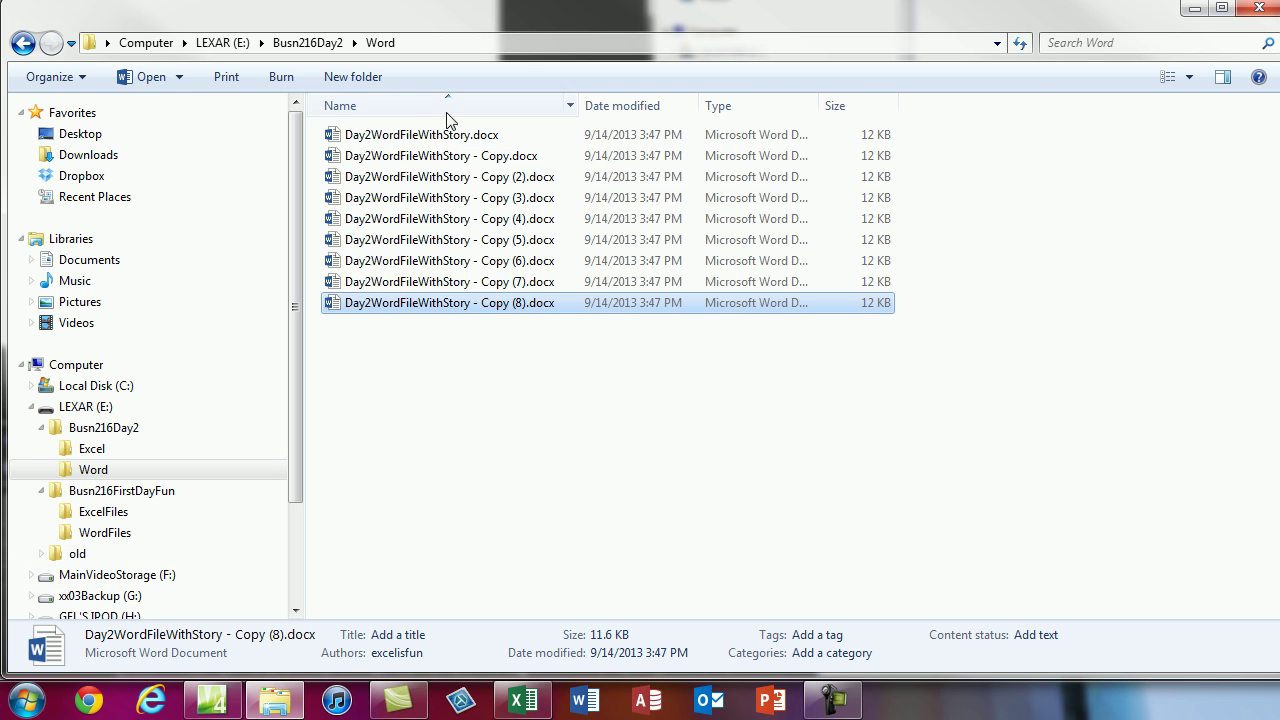
- Copy the original Day2WordFileWithStory.docx from the Word folder to the root of the iPod (H:) drive
click(410, 140)
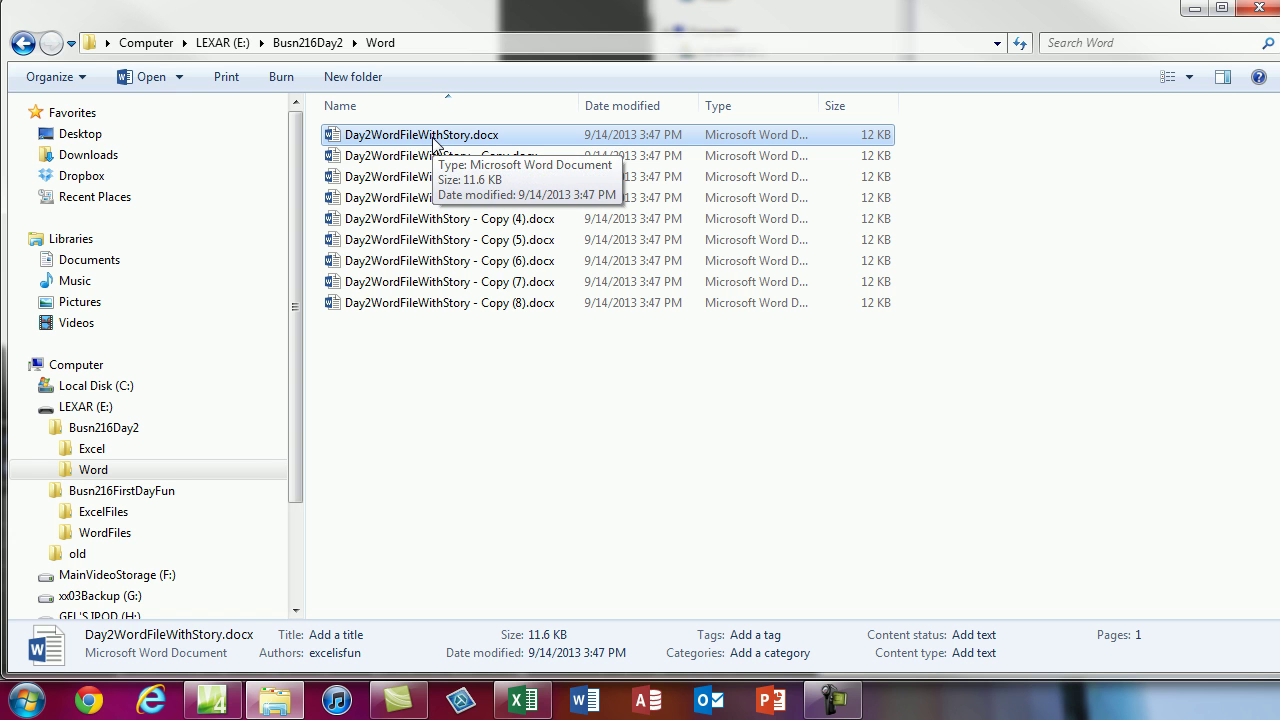
click(108, 578)
click(108, 597)
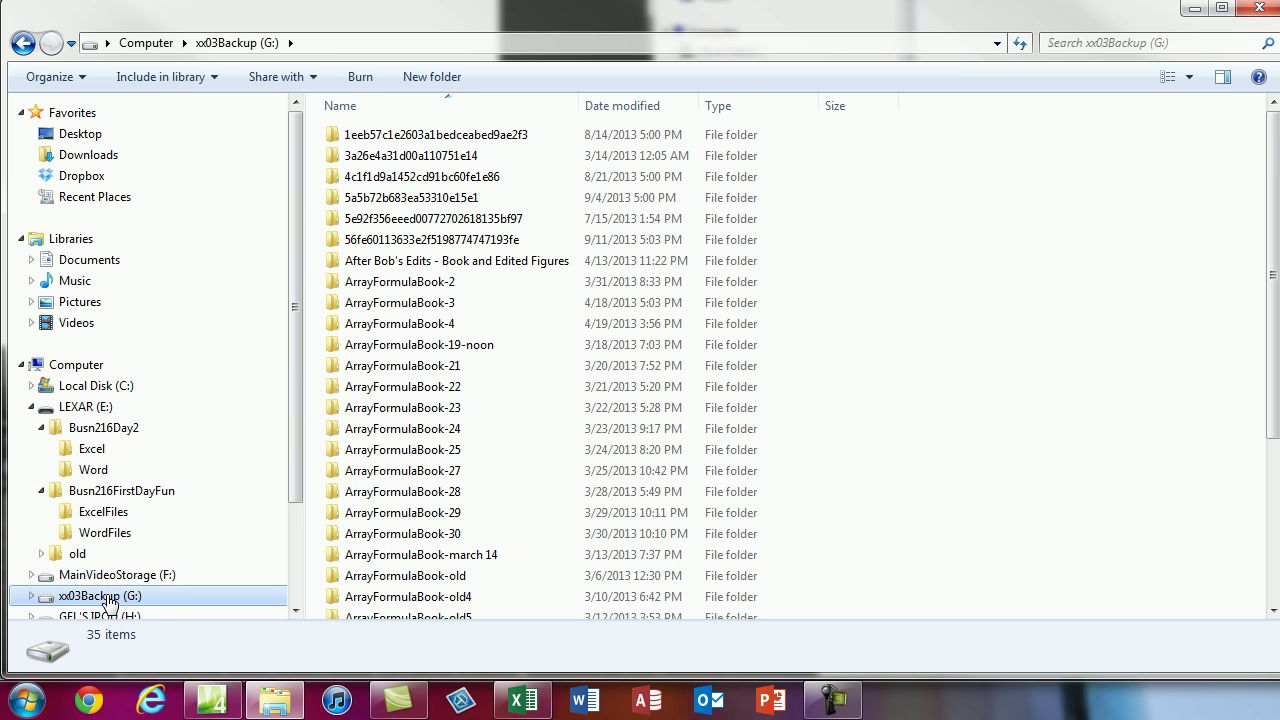
click(294, 611)
click(294, 611)
click(294, 611)
click(294, 611)
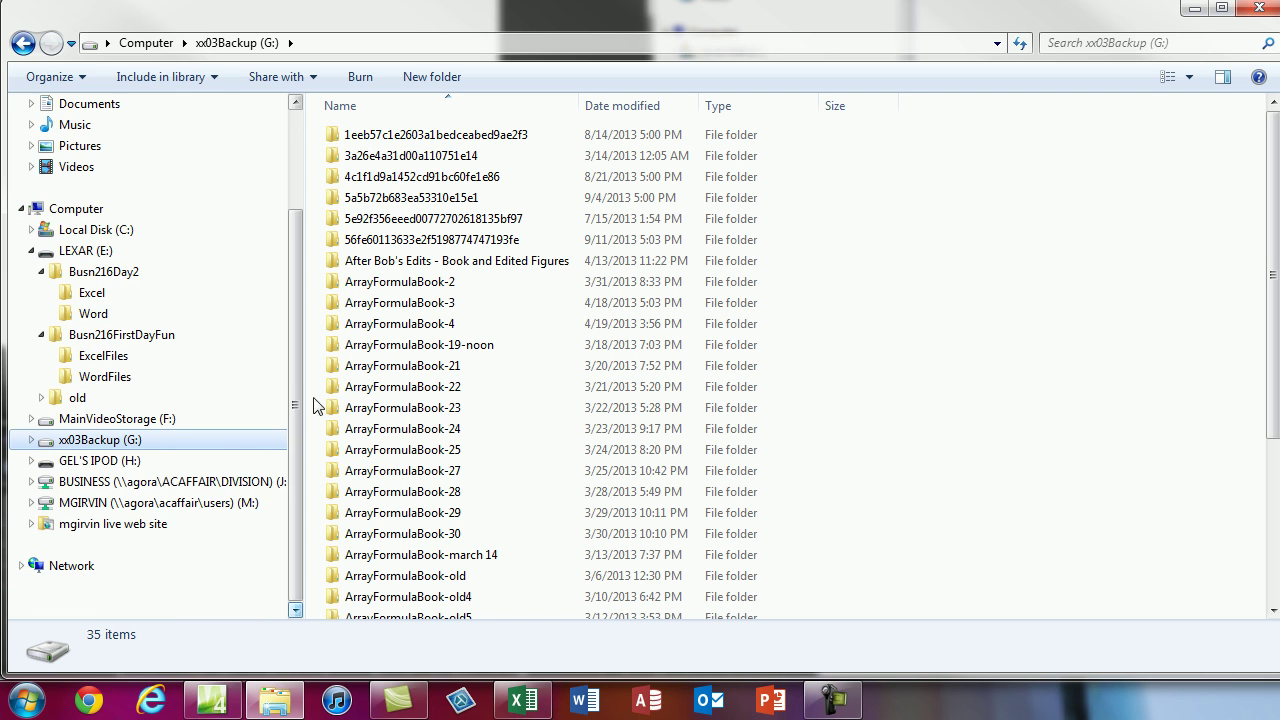
click(95, 462)
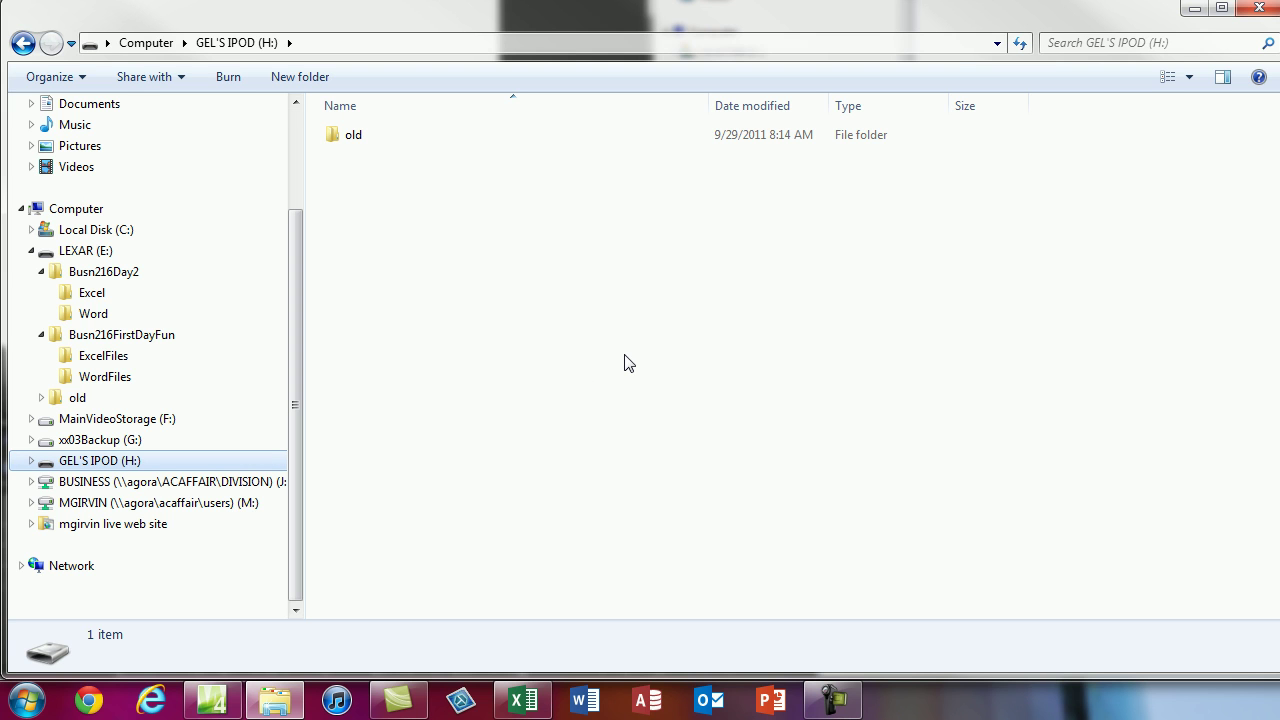
key(ctrl+v)
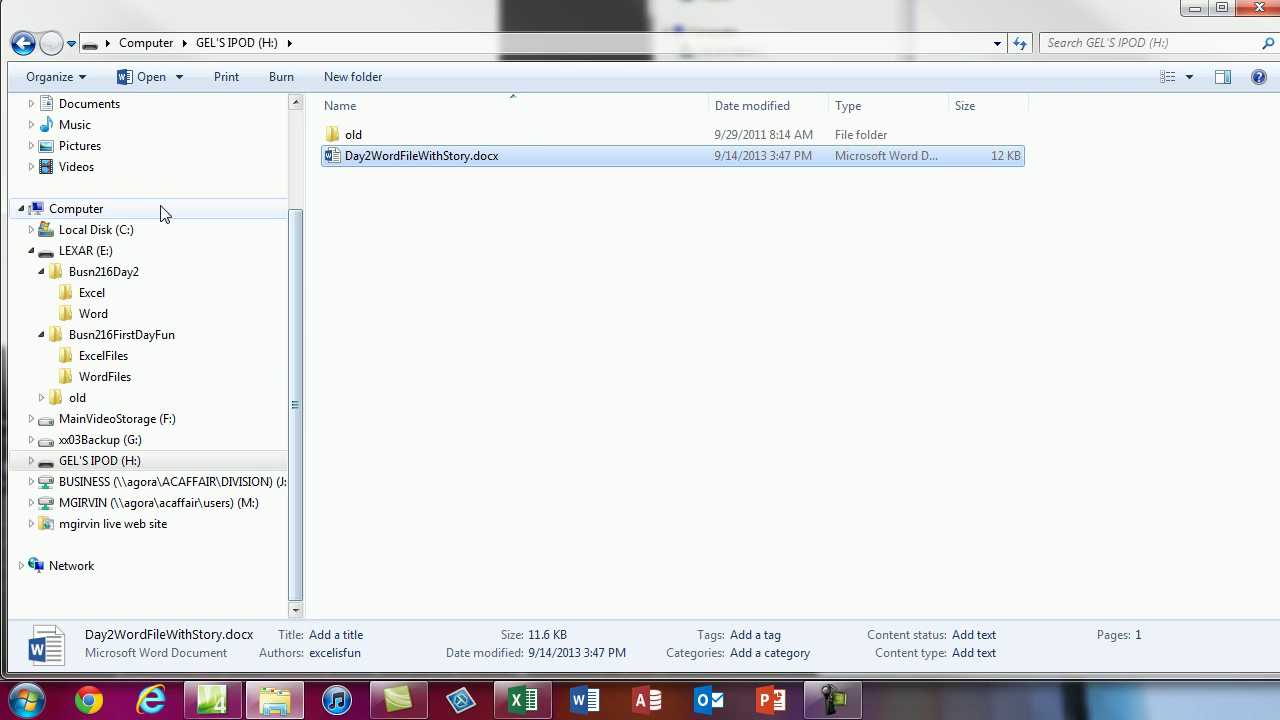
- Copy the whole Busn216Day2 folder from the LEXAR (E:) drive to the iPod (H:) drive
click(80, 255)
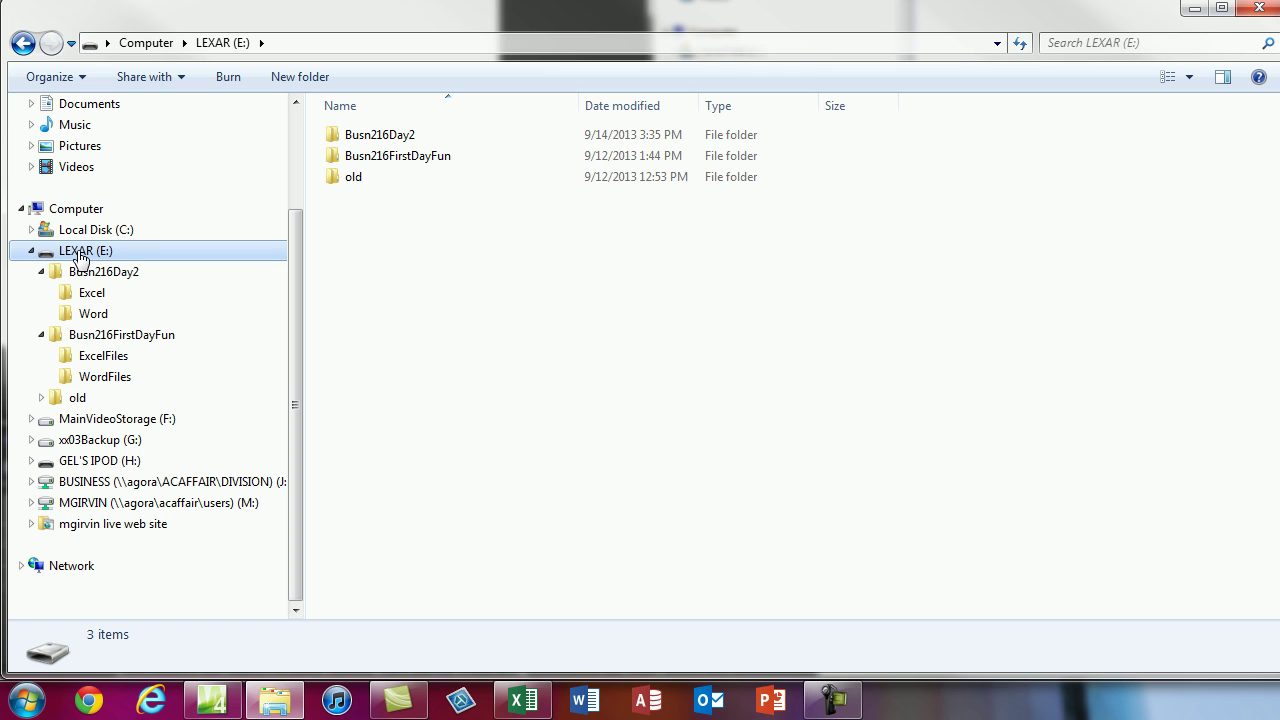
click(360, 143)
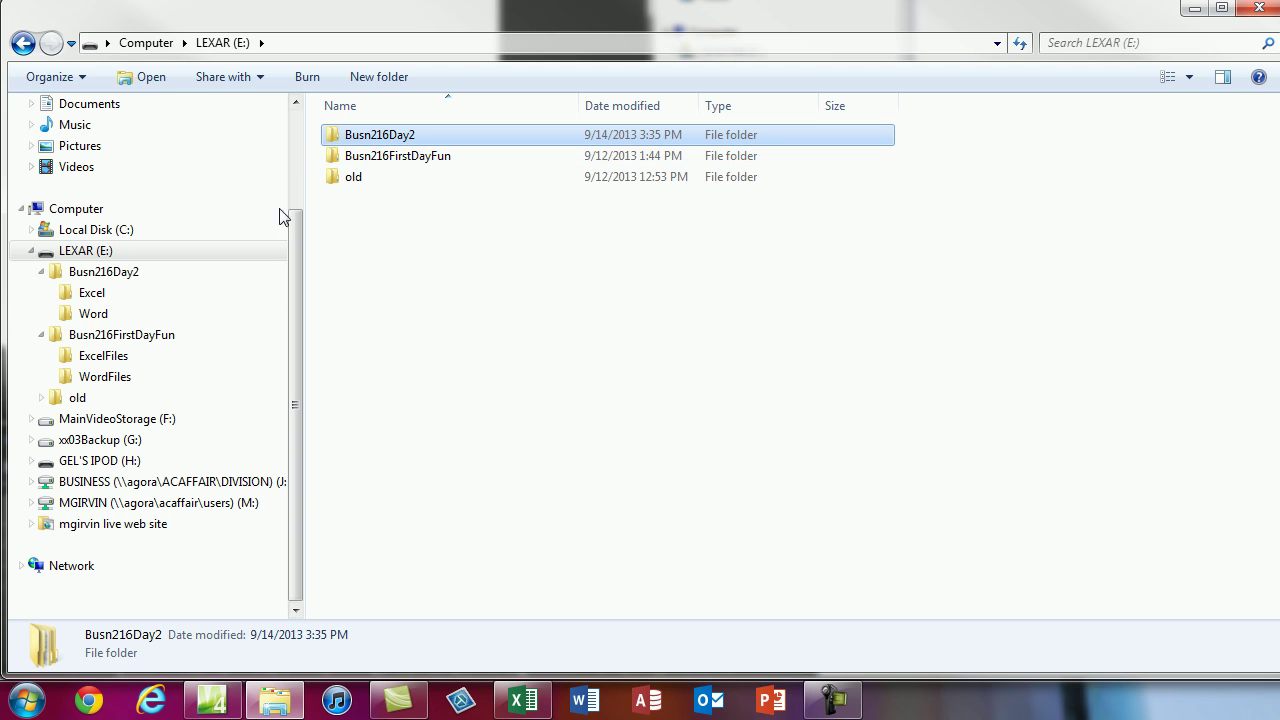
click(88, 463)
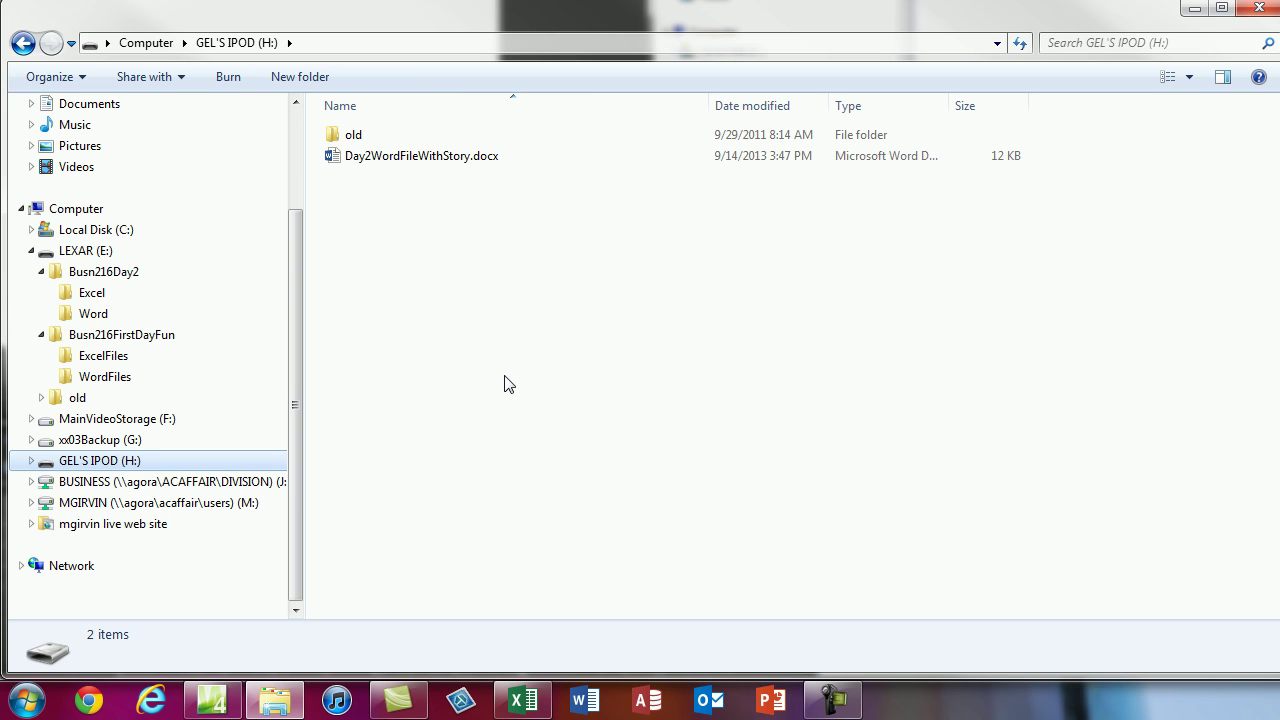
key(ctrl+v)
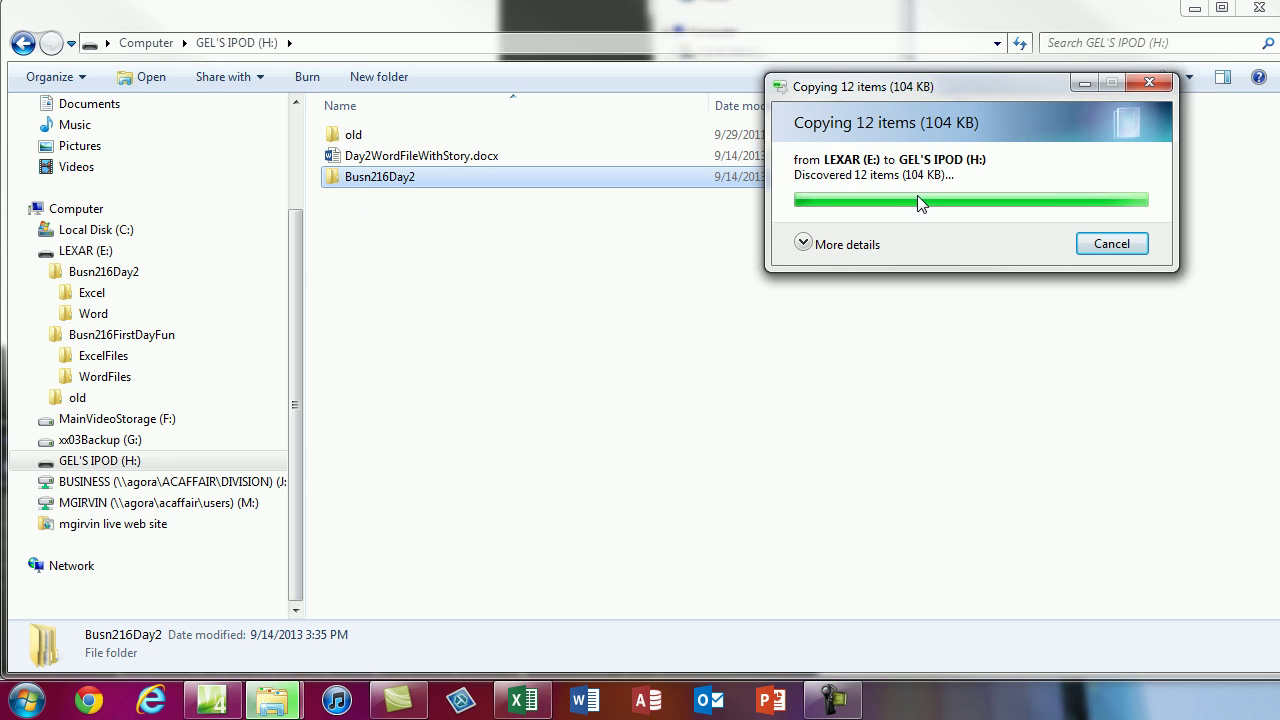
- Expand the copied Busn216Day2 folder on the H: drive and inspect the contents of its Word subfolder
click(33, 463)
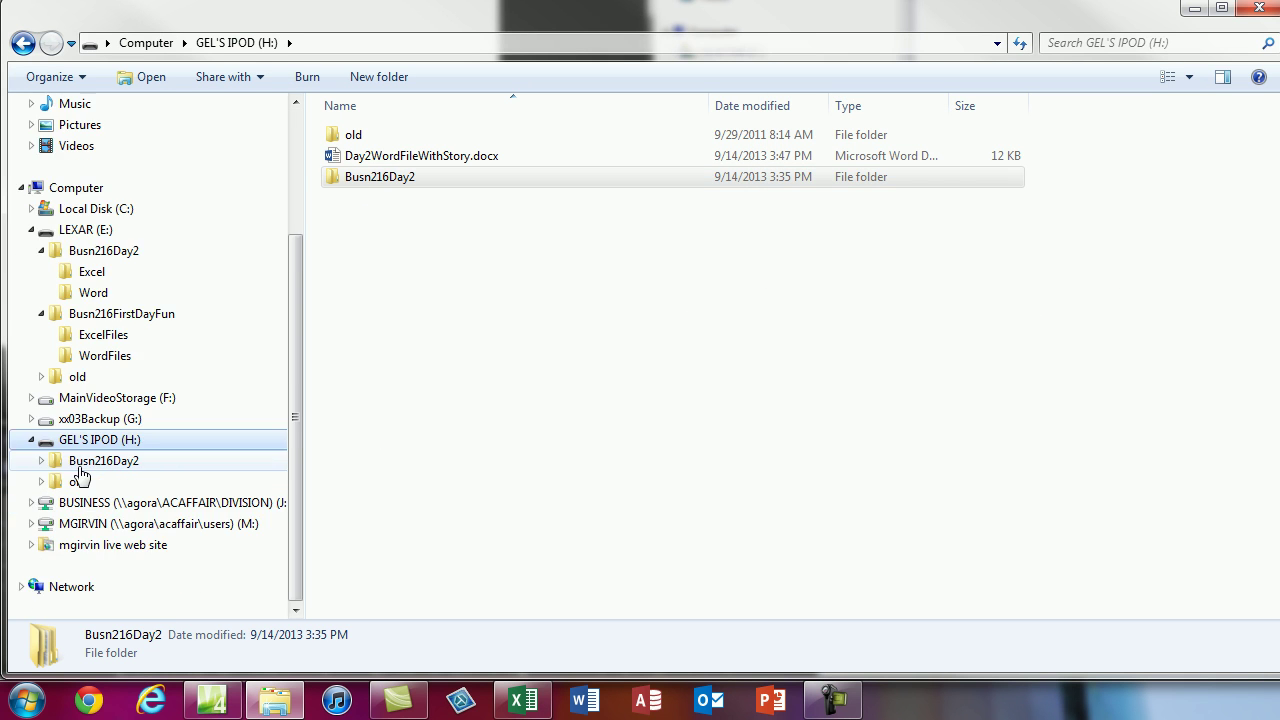
click(42, 461)
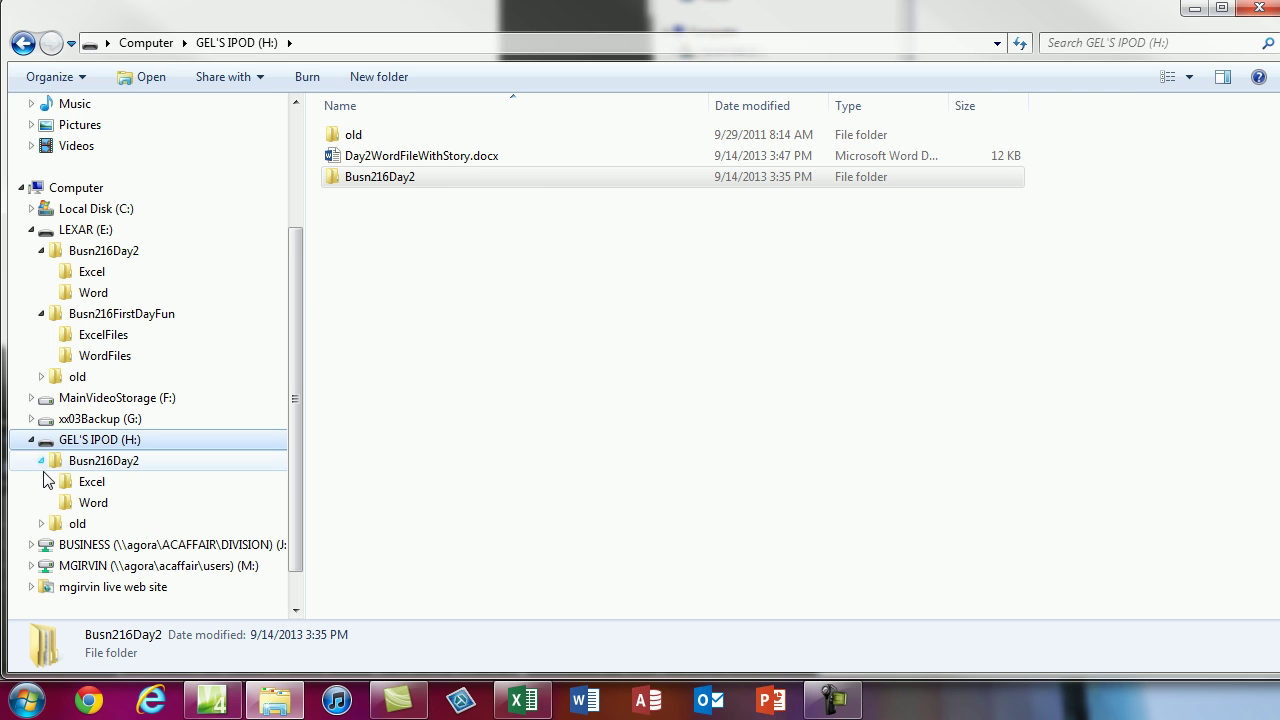
click(90, 503)
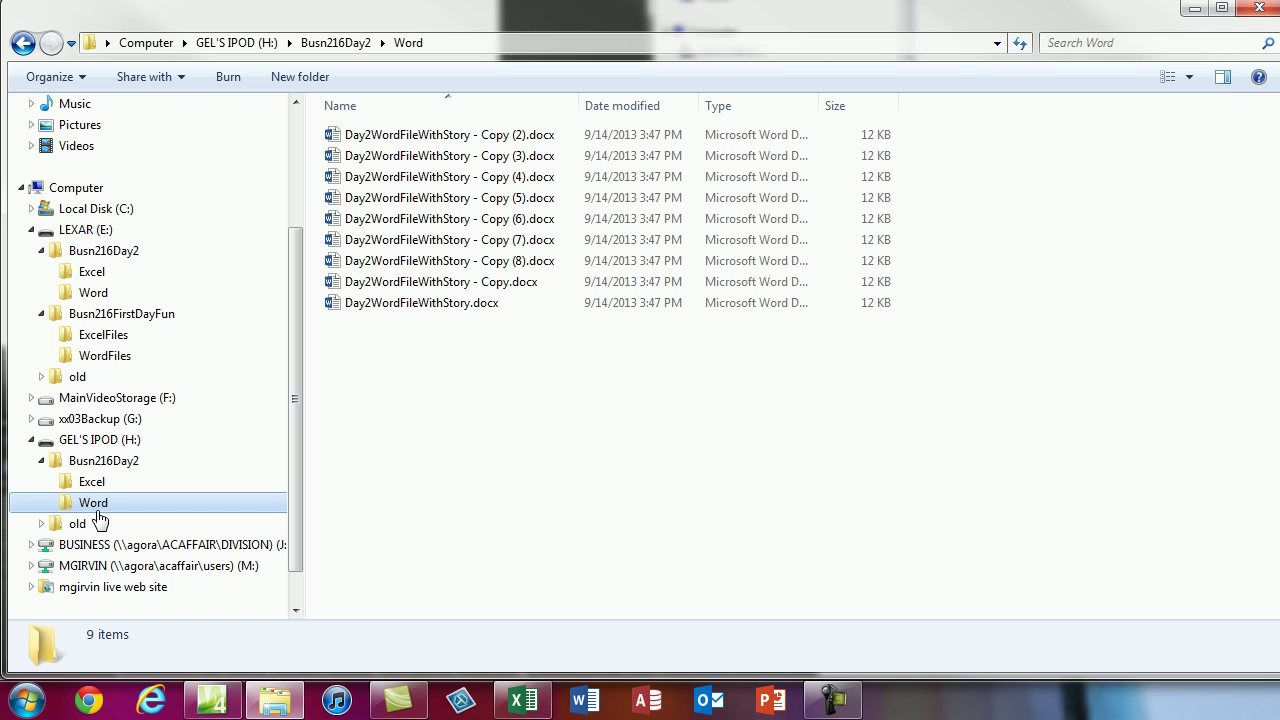
- Move Day2WordFileWithStory - Copy.docx from the Word subfolder of Busn216Day2 on LEXAR (E:) to the Desktop
click(92, 293)
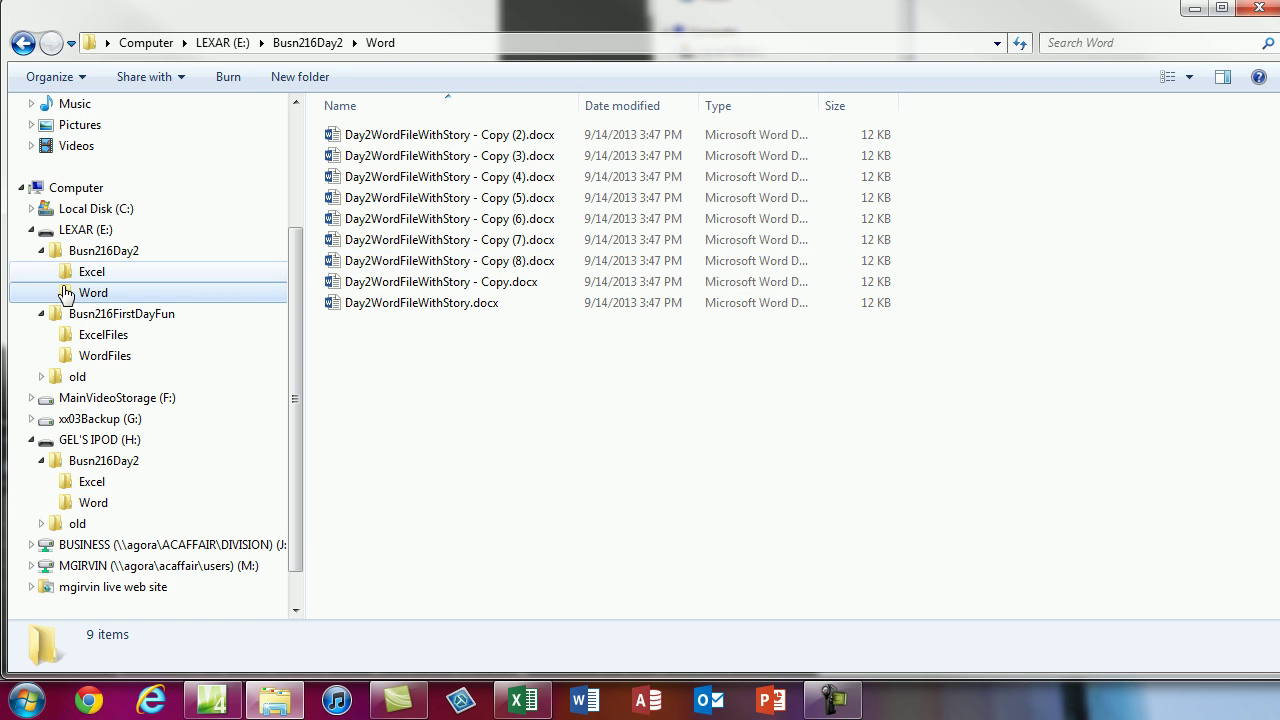
click(470, 282)
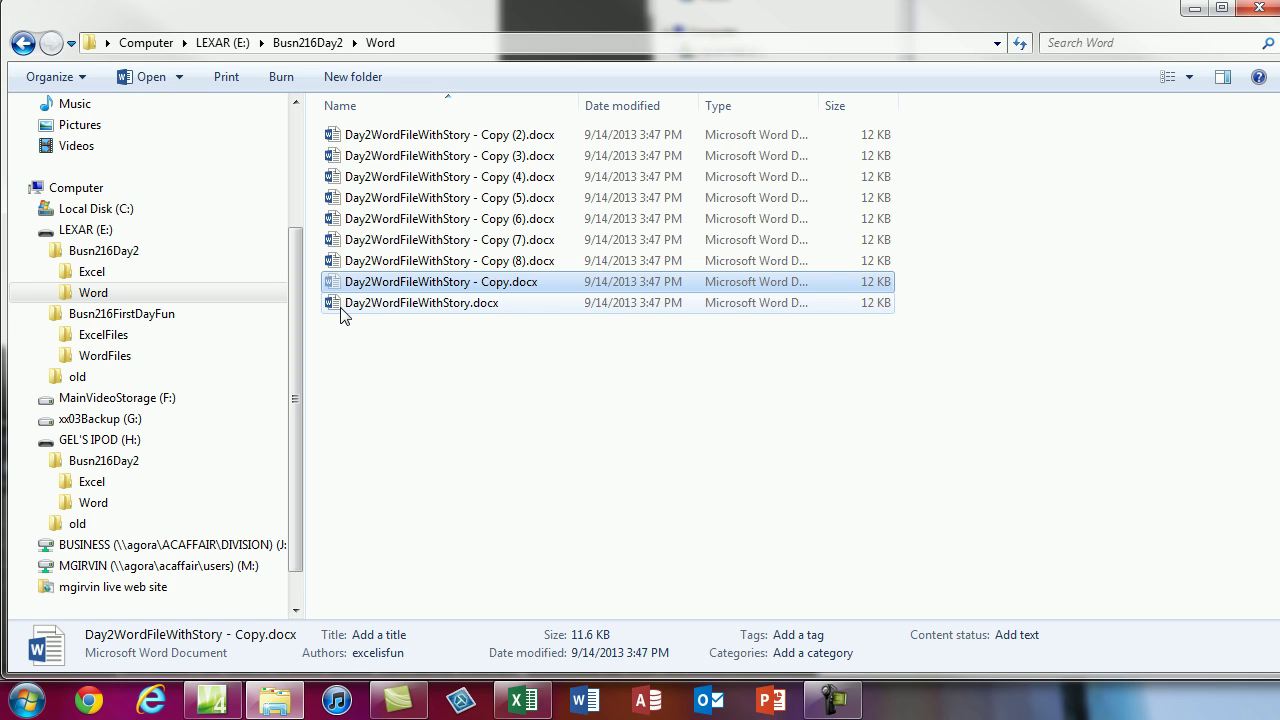
drag(300, 358, 300, 178)
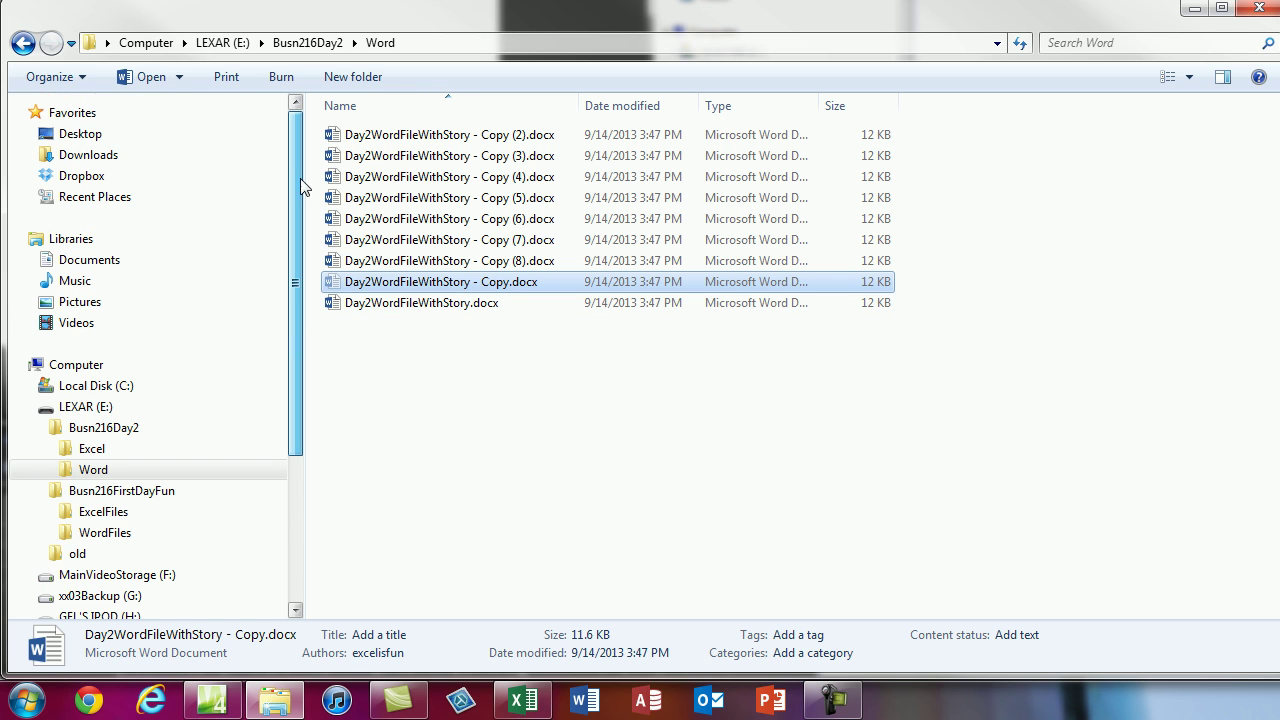
click(86, 136)
key(ctrl+v)
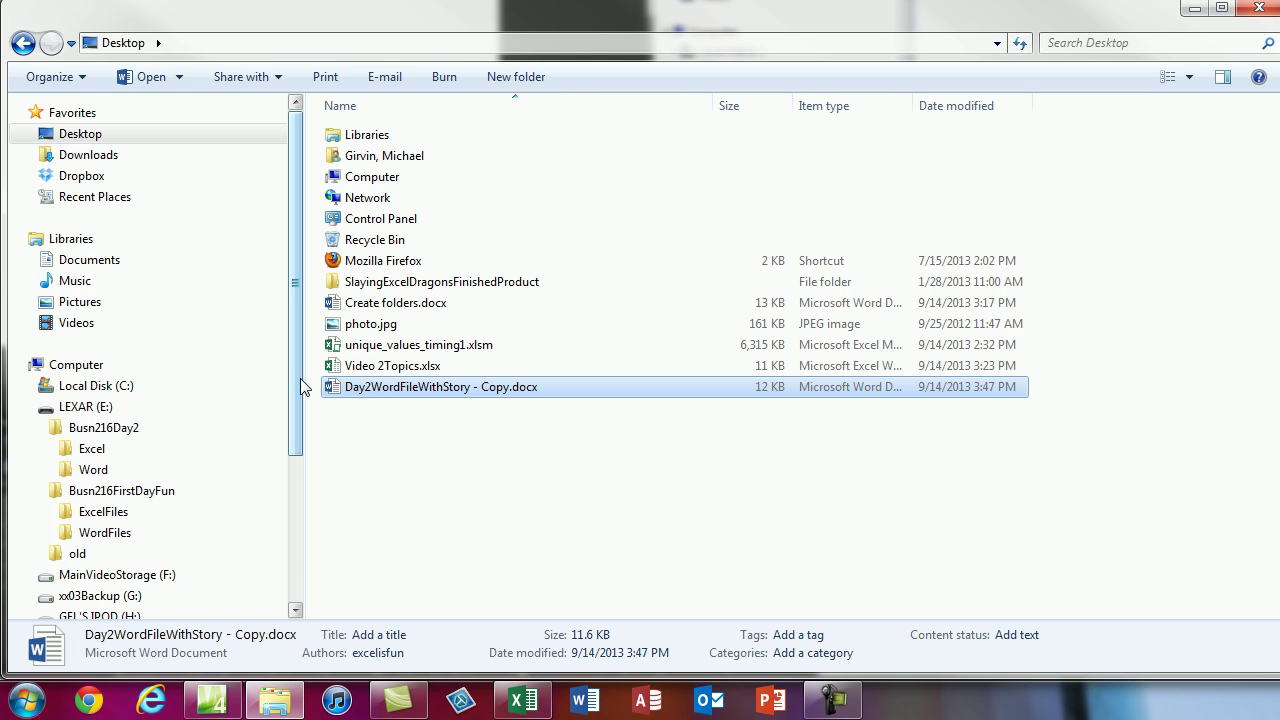
- Review the LEXAR (E:) drive and the remaining files in Busn216Day2's Word subfolder
click(97, 468)
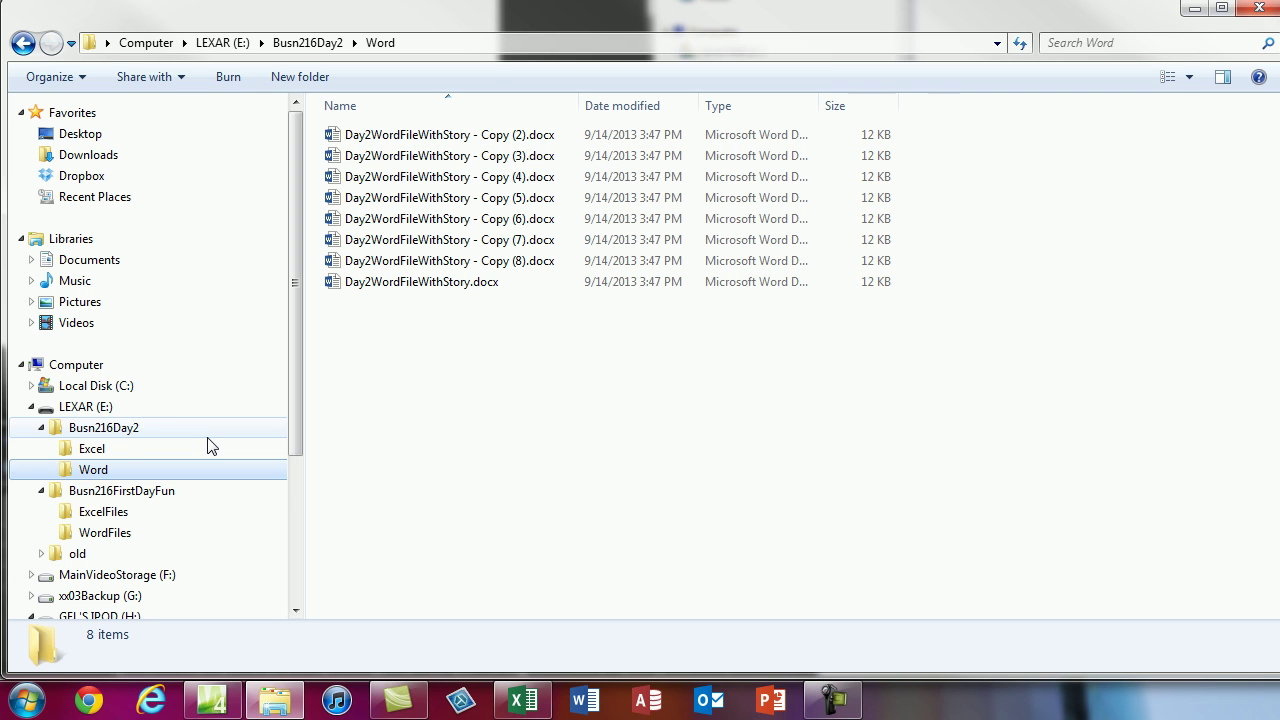
click(100, 408)
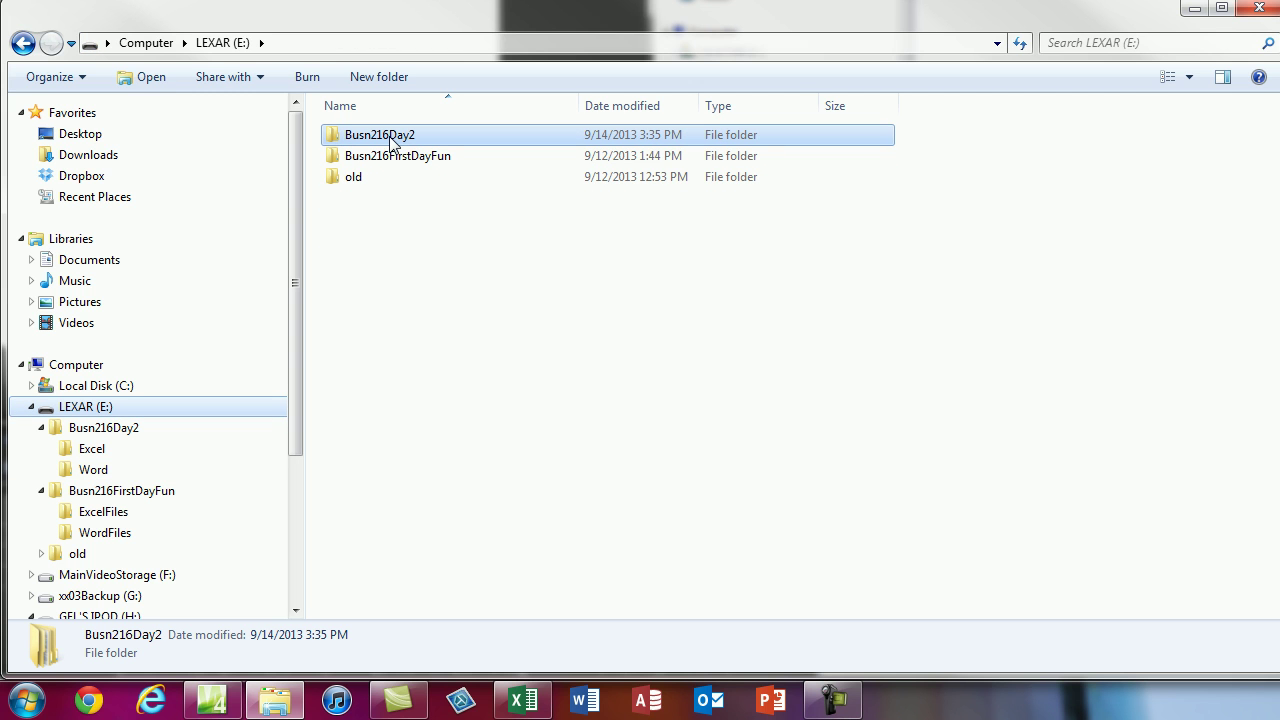
click(95, 470)
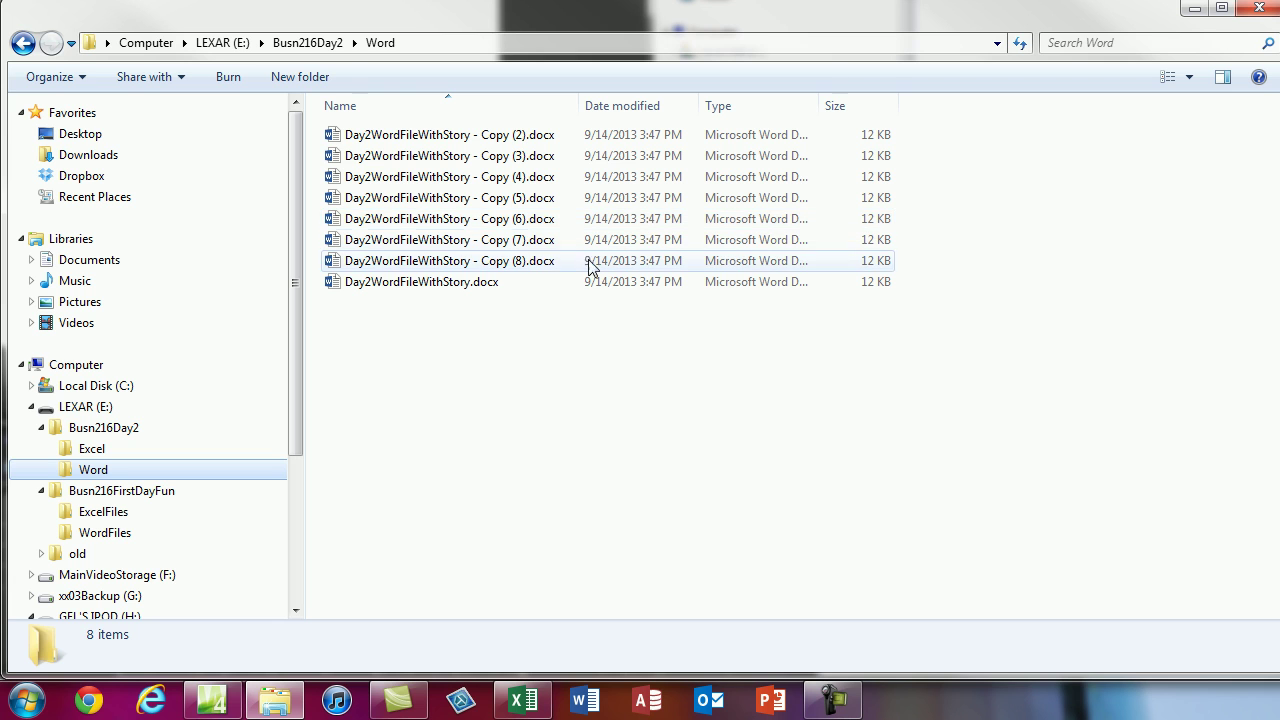
- Permanently delete Day2WordFileWithStory - Copy (8).docx from the Word subfolder on the LEXAR (E:) drive
click(527, 268)
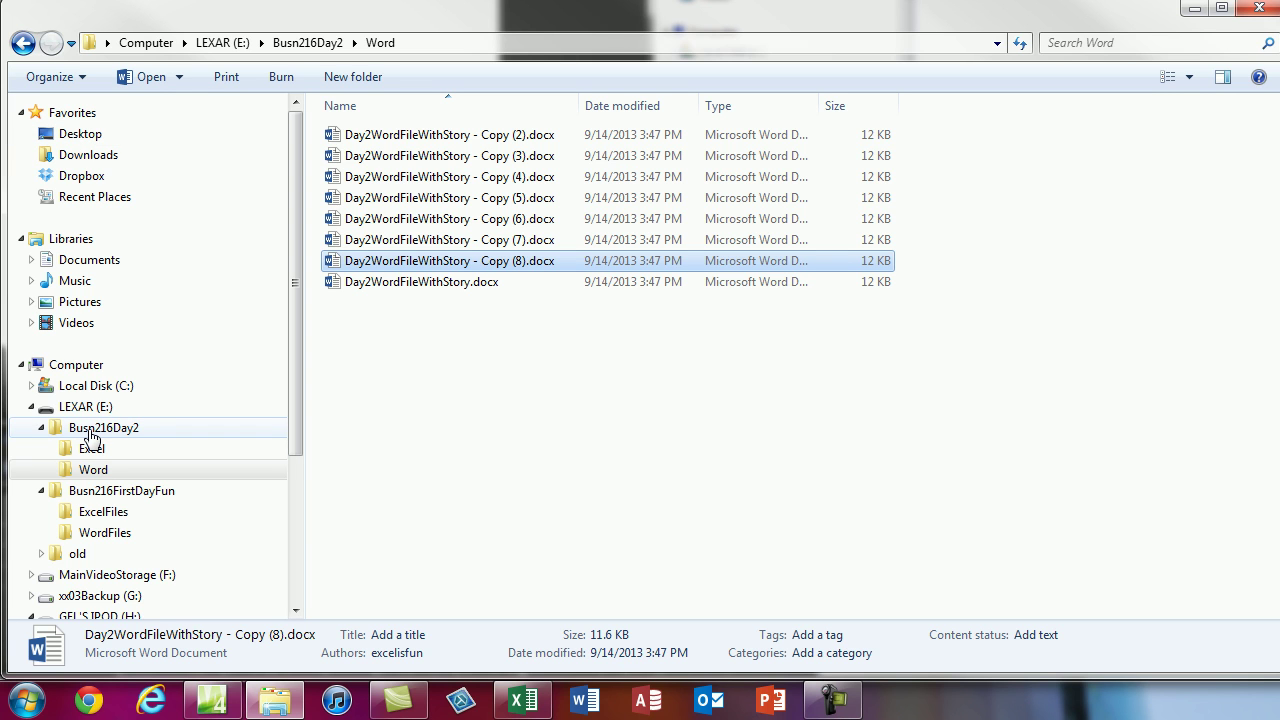
click(98, 472)
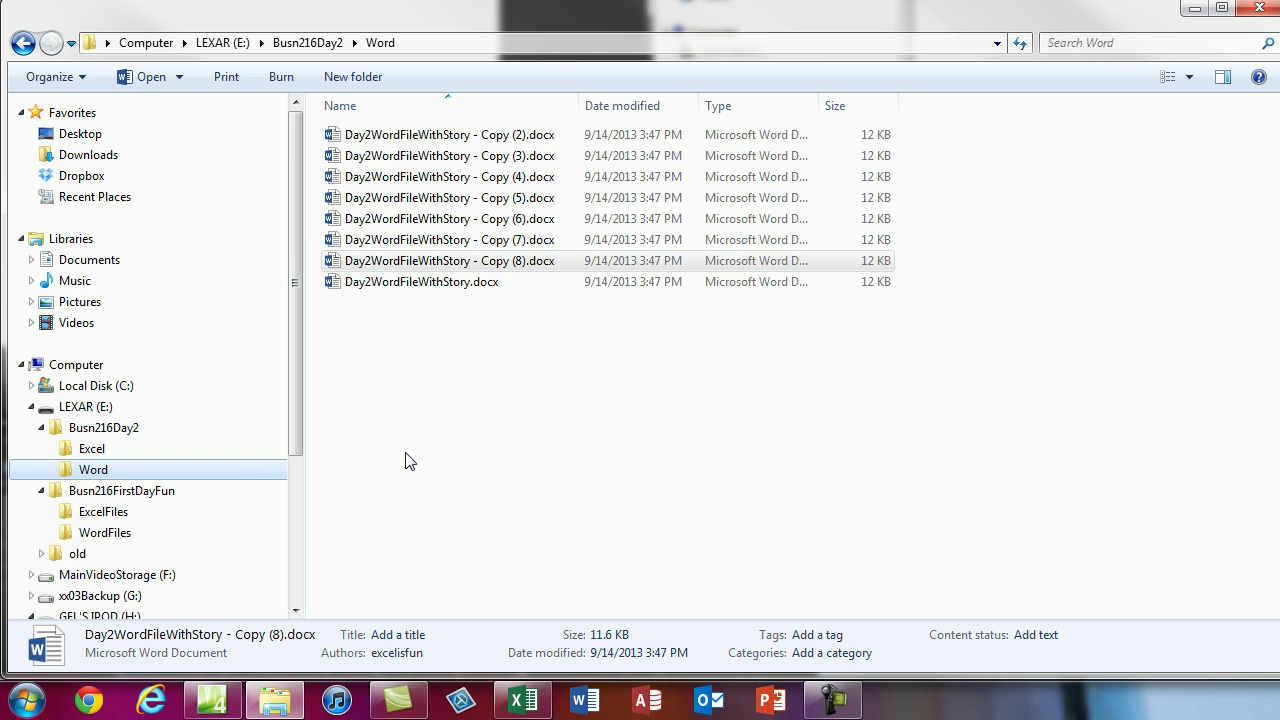
click(525, 262)
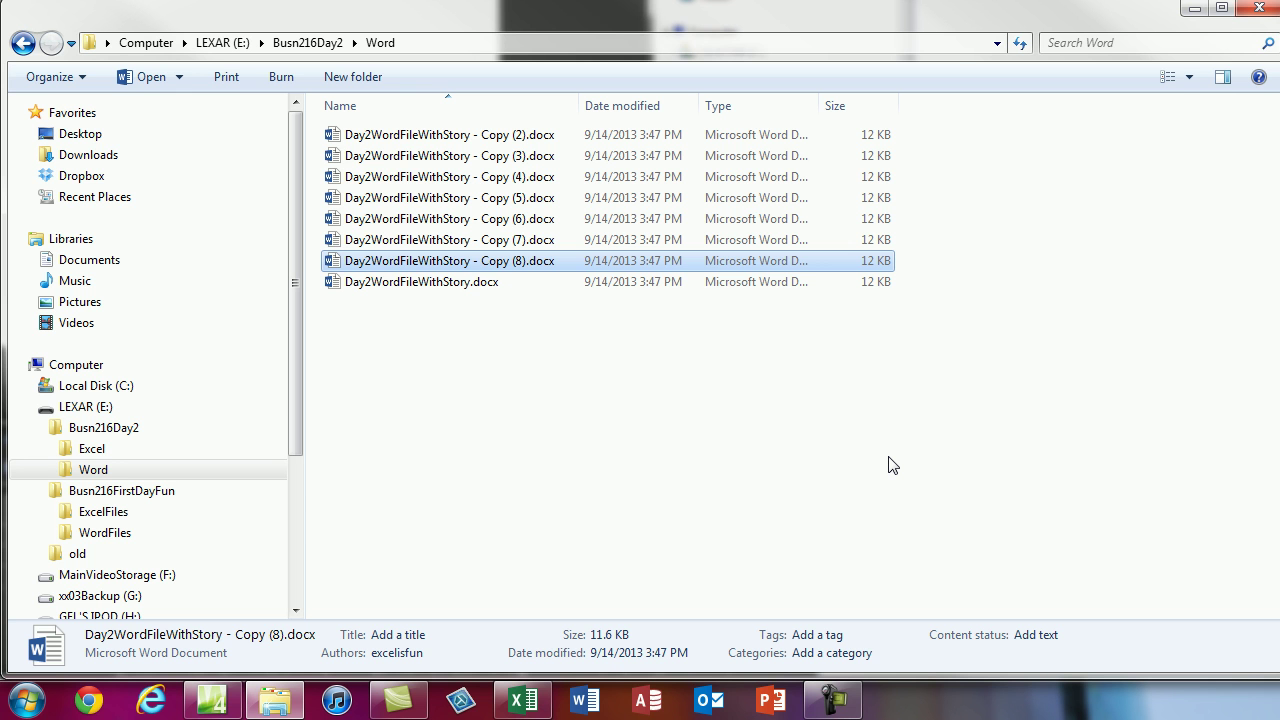
key(Delete)
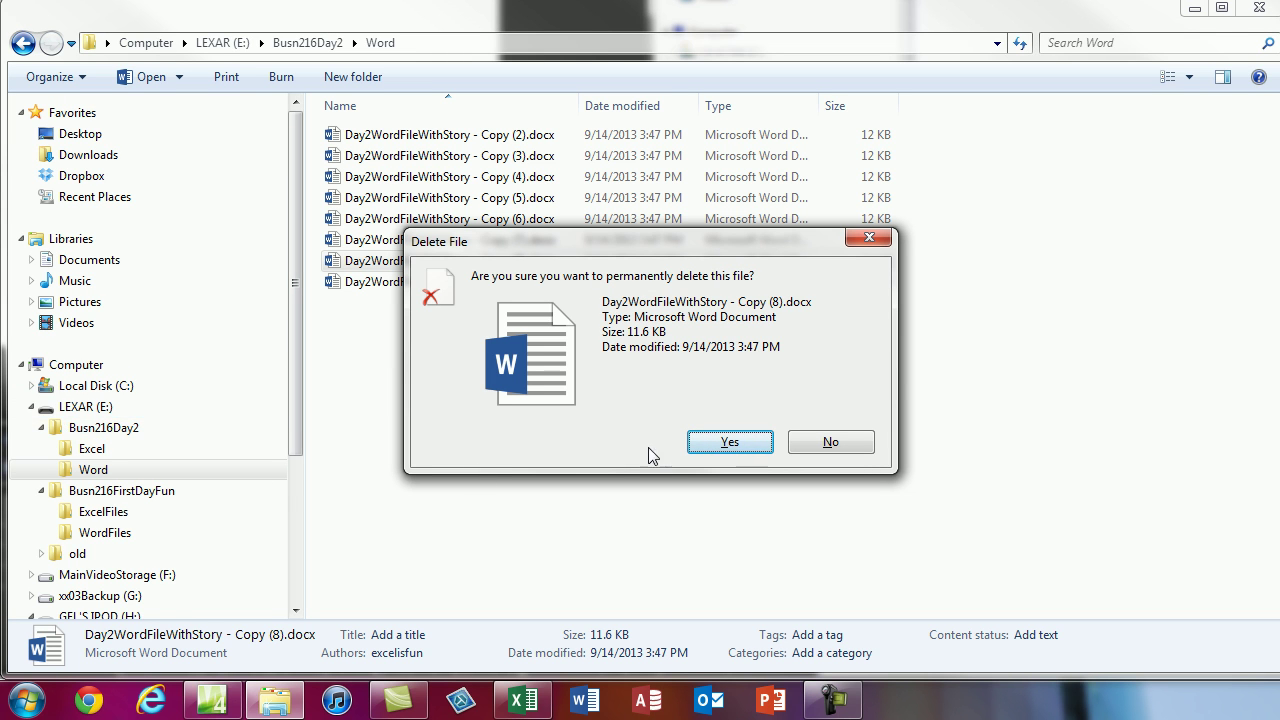
click(718, 448)
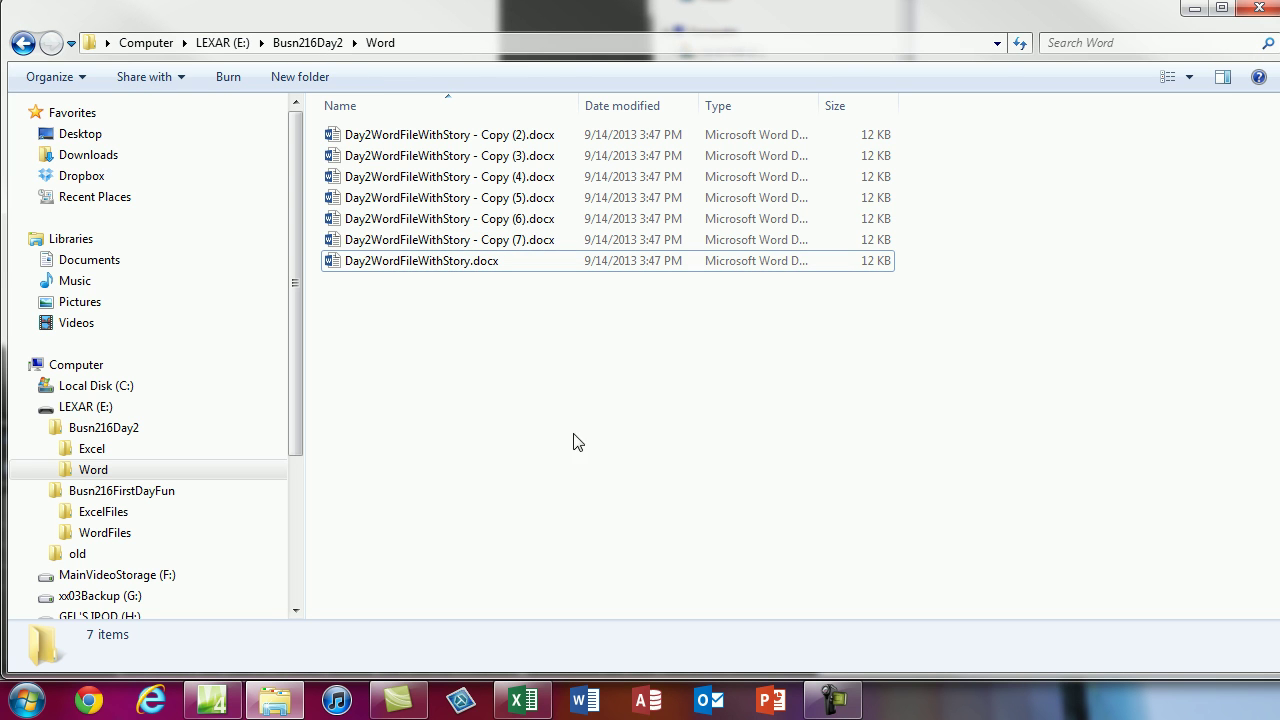
- Delete Day2WordFileWithStory - Copy.docx from the Desktop, sending it to the Recycle Bin
click(79, 138)
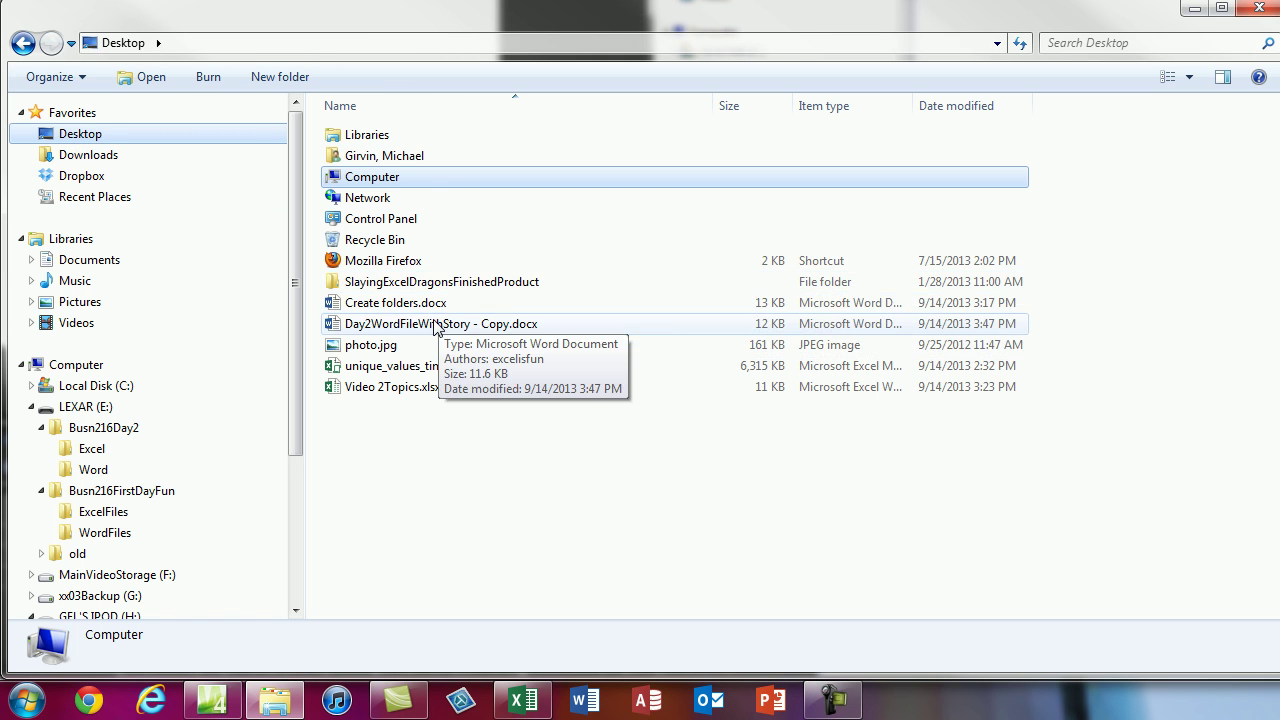
click(420, 330)
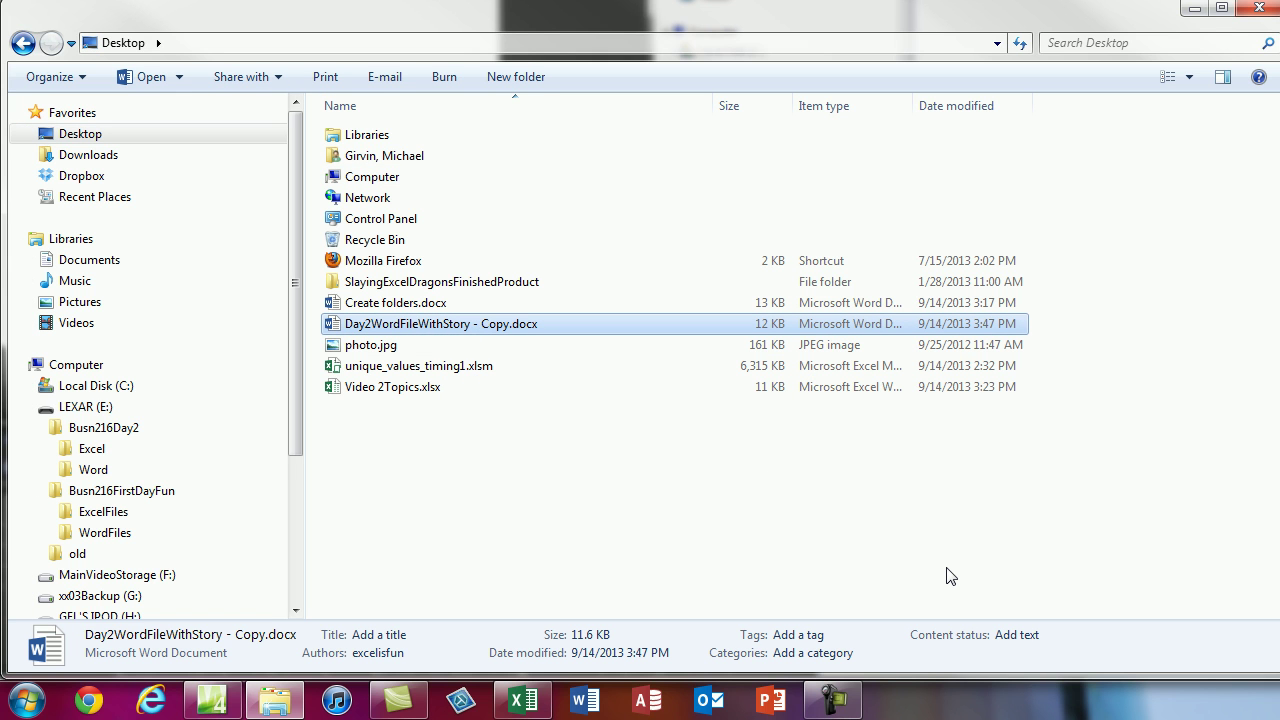
key(Delete)
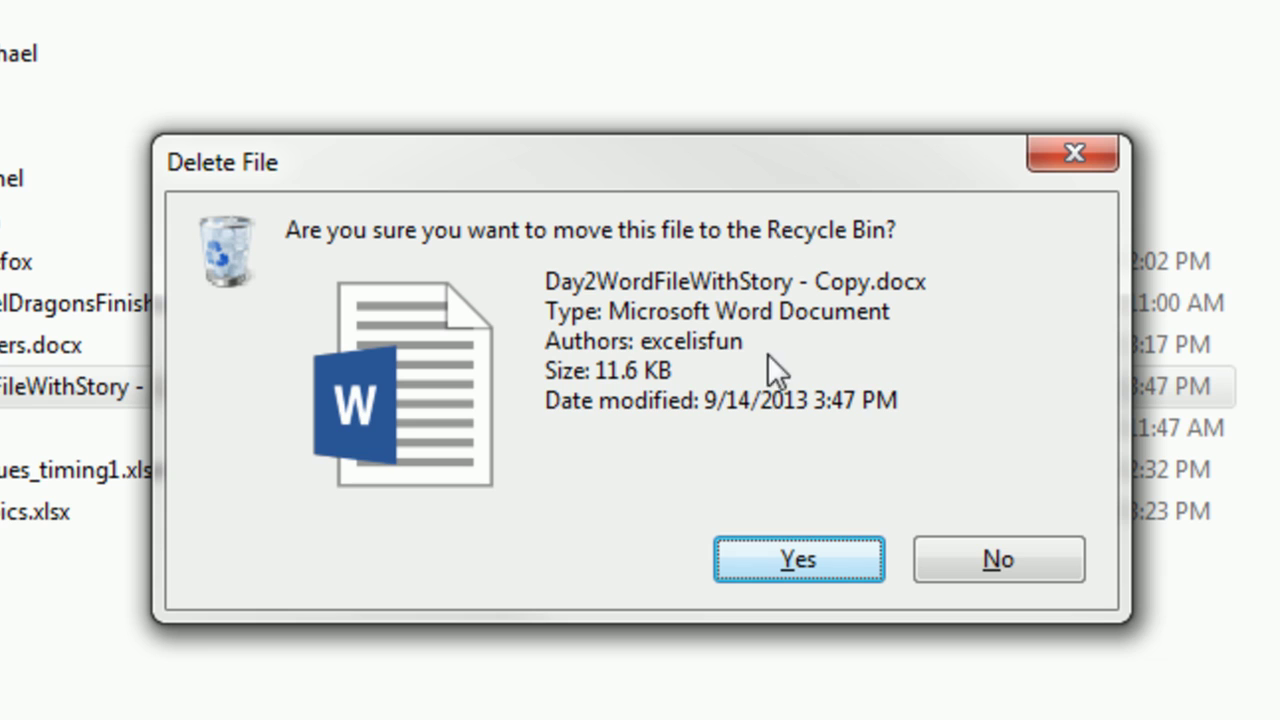
click(827, 554)
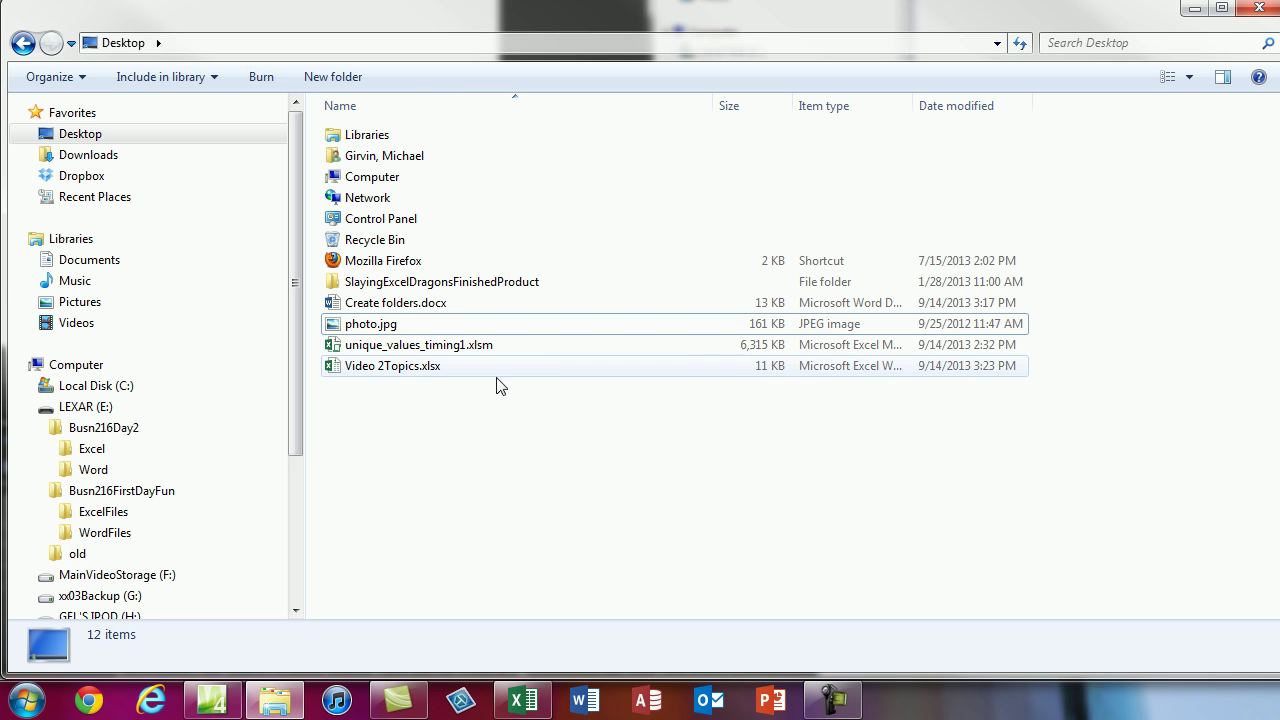
- Copy all seven Word files from Busn216Day2's Word subfolder on LEXAR (E:) to the Desktop
click(90, 470)
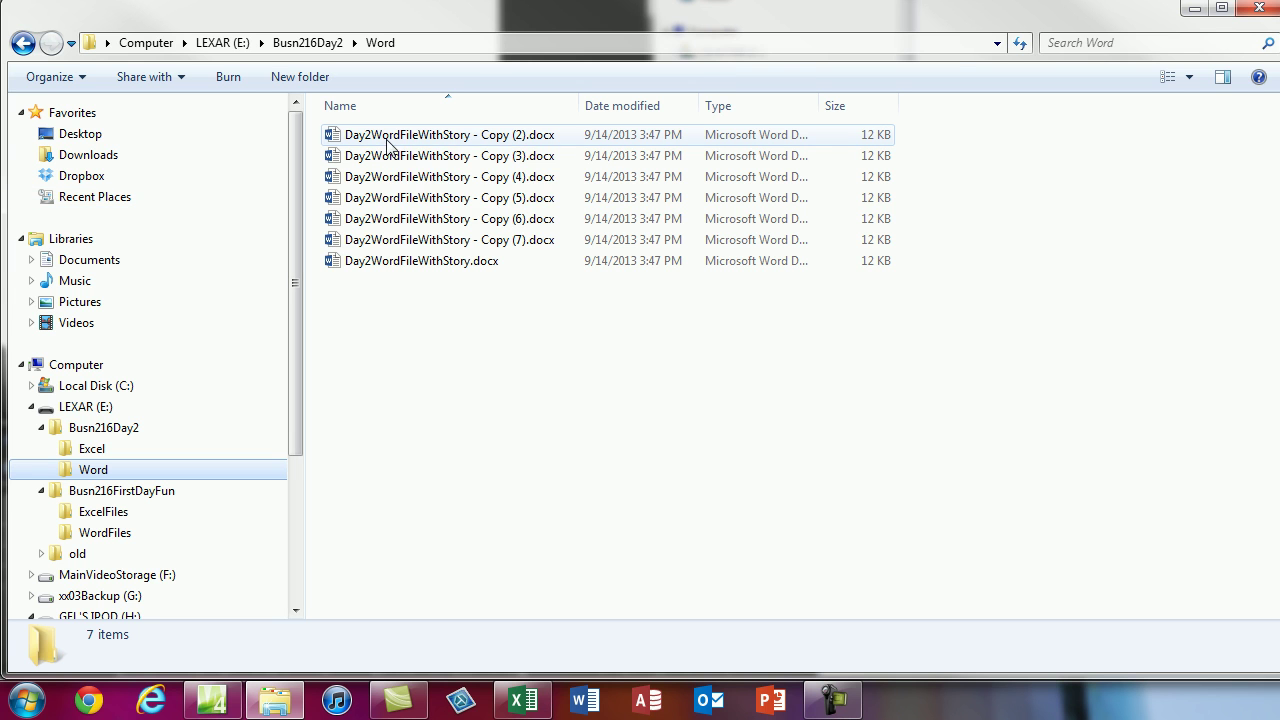
drag(704, 441, 402, 122)
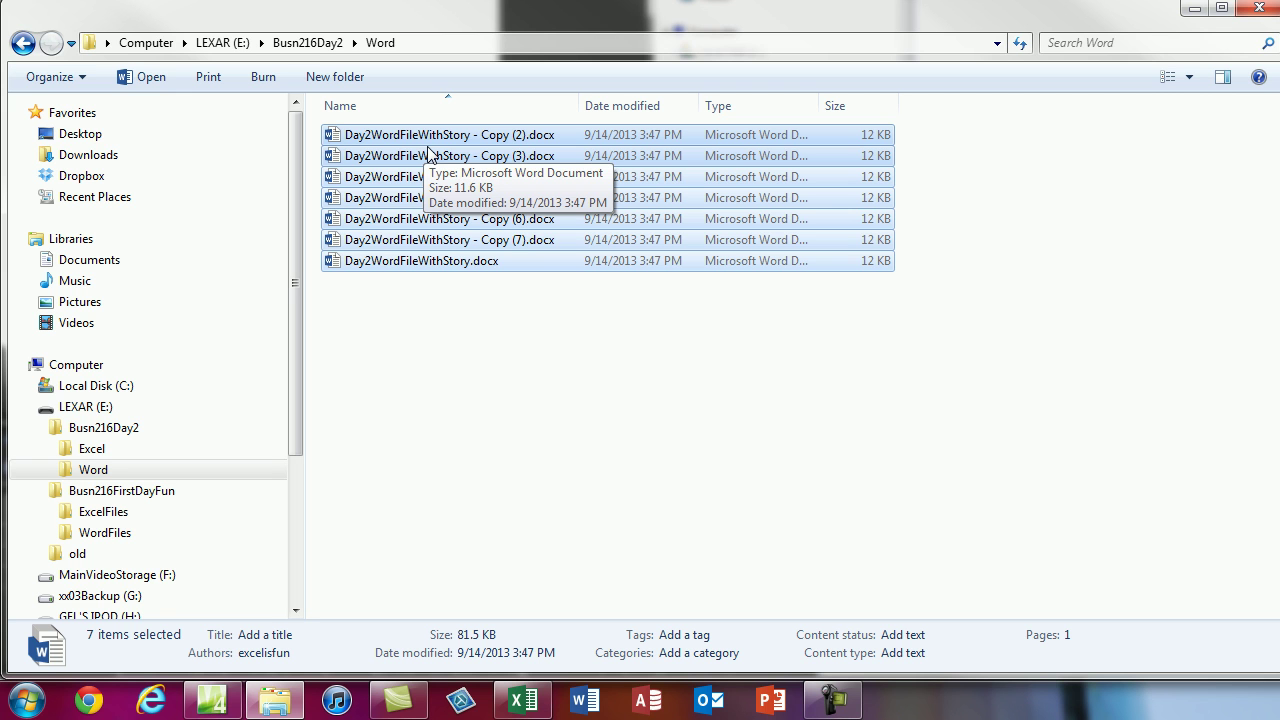
drag(797, 517, 430, 130)
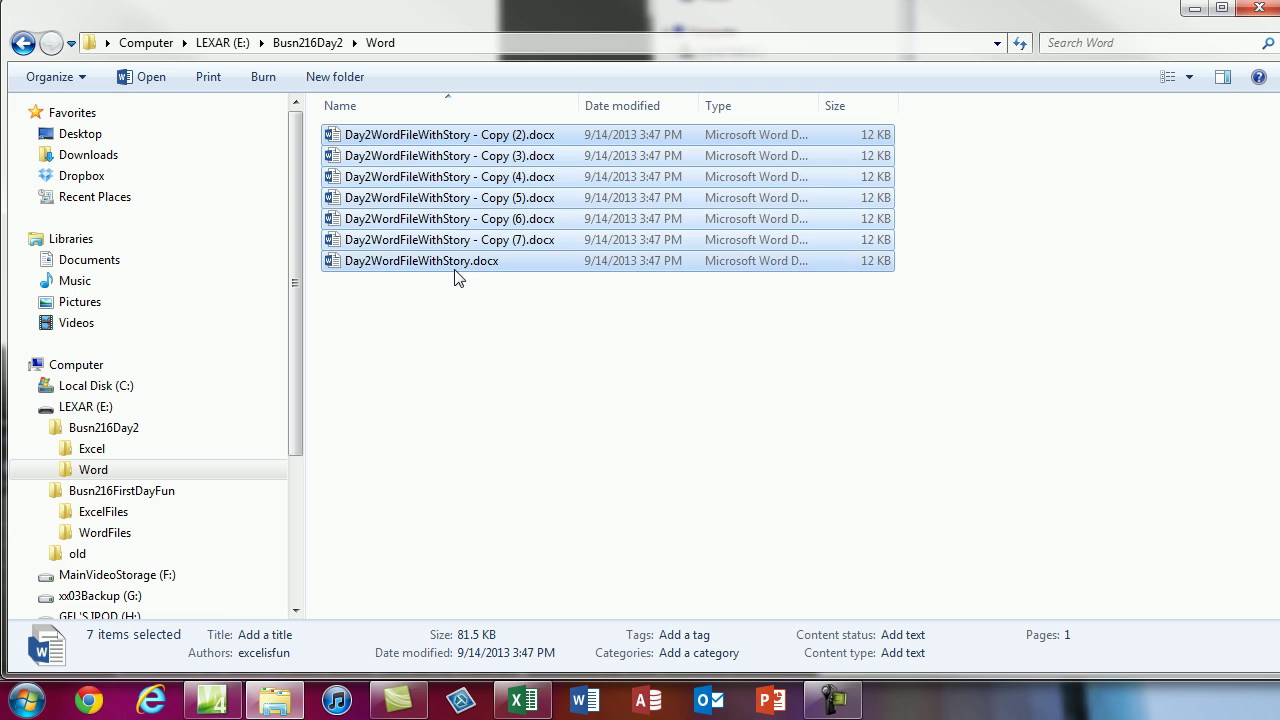
click(388, 140)
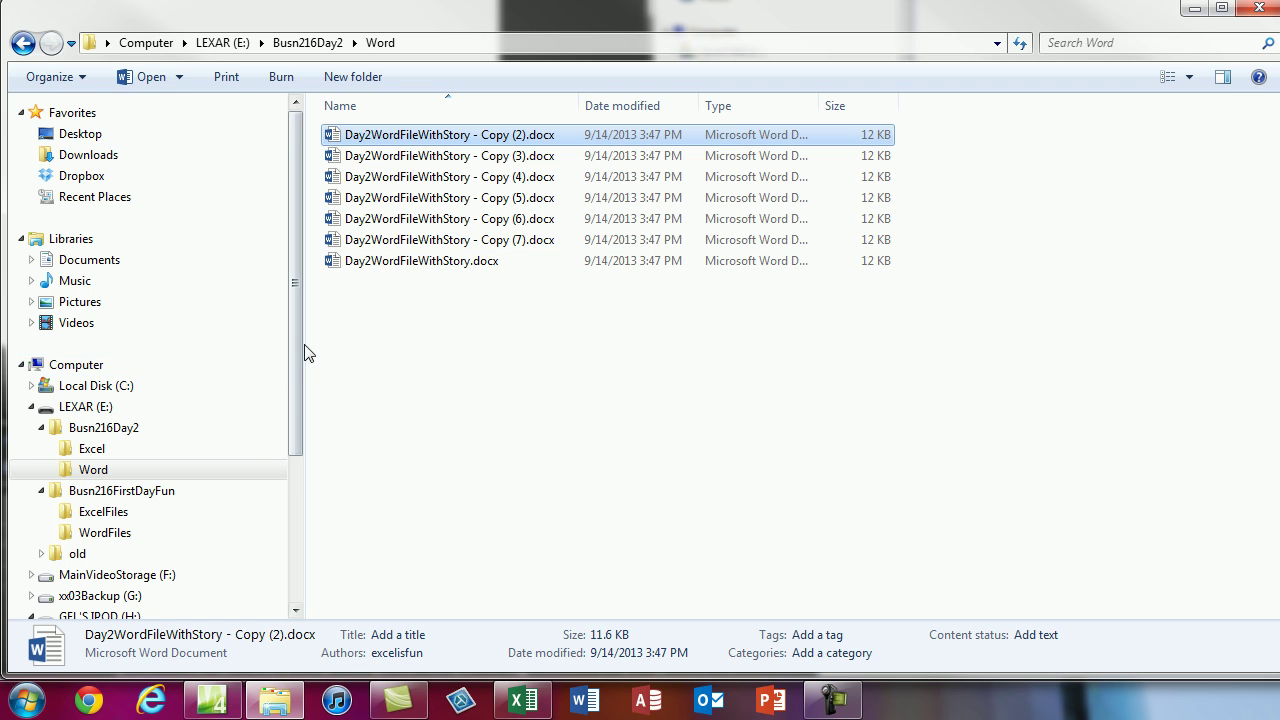
shift+click(398, 265)
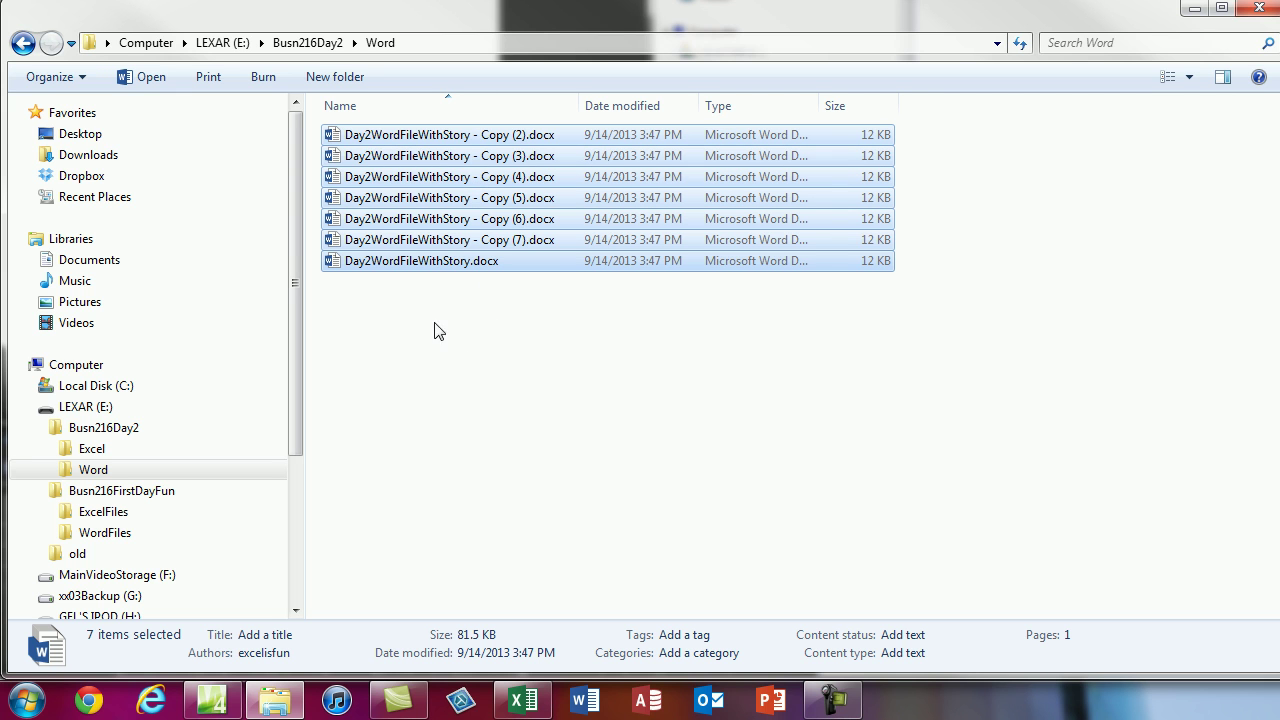
click(80, 134)
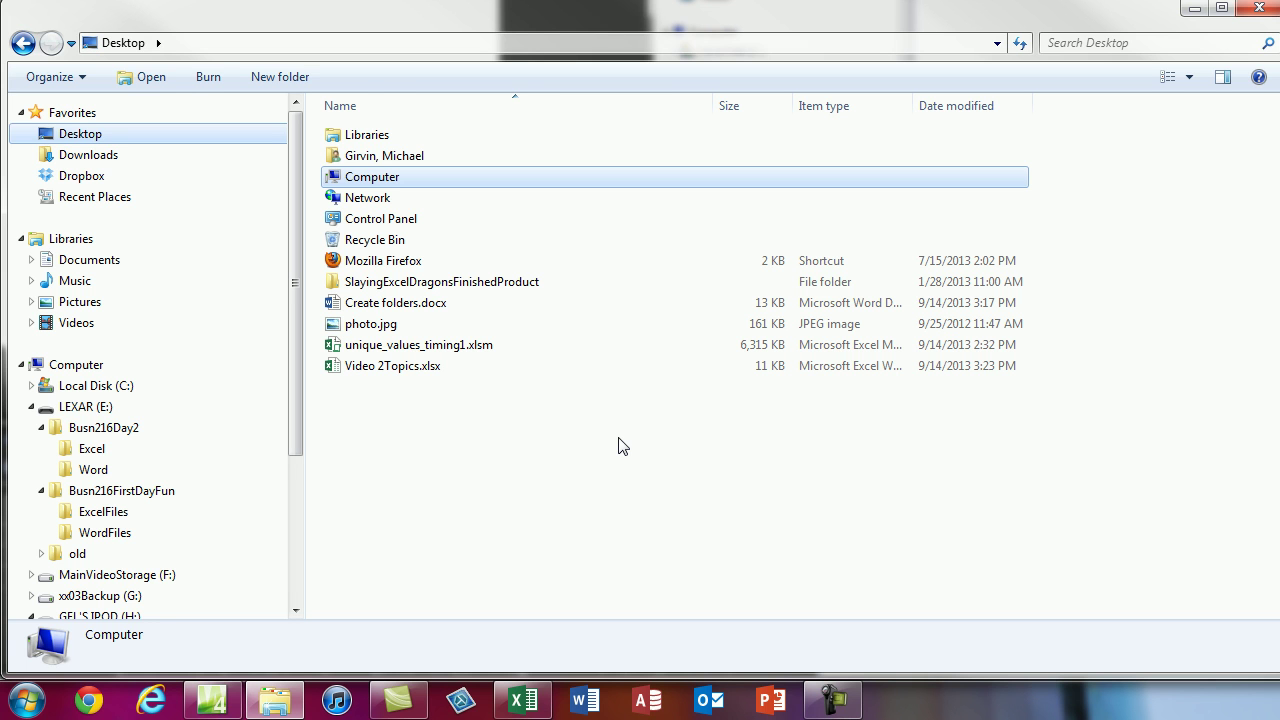
key(ctrl+v)
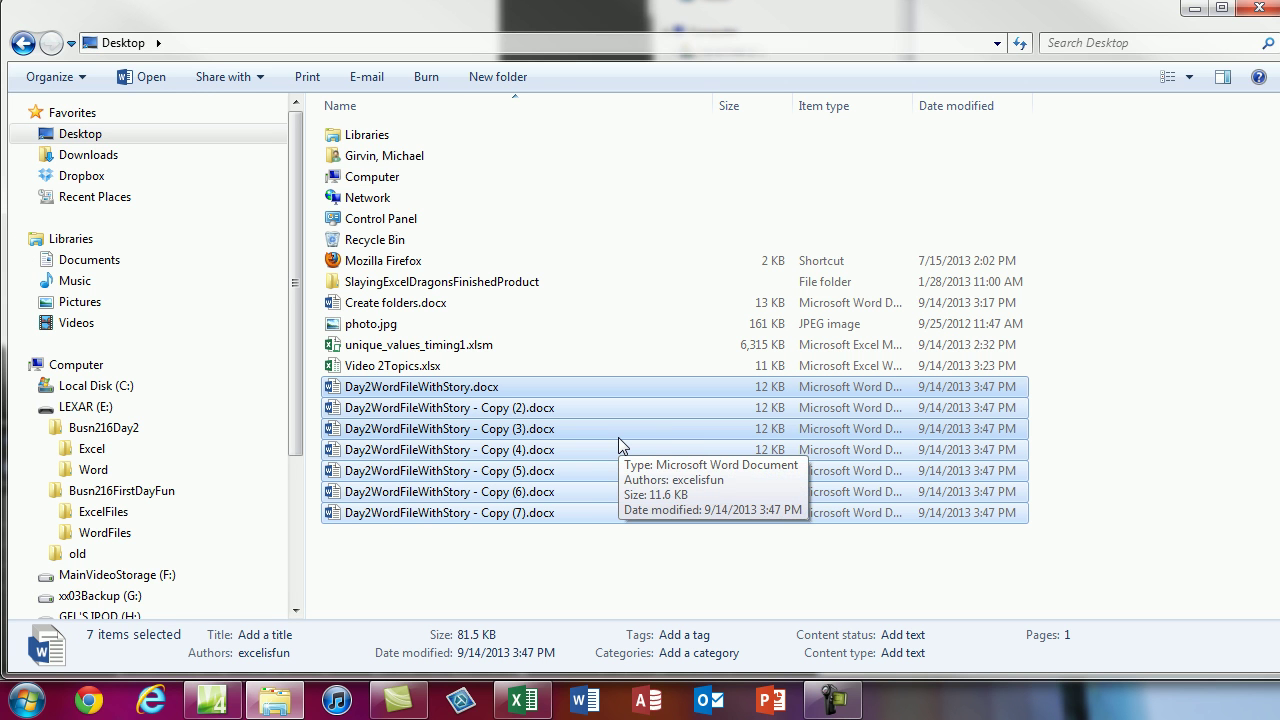
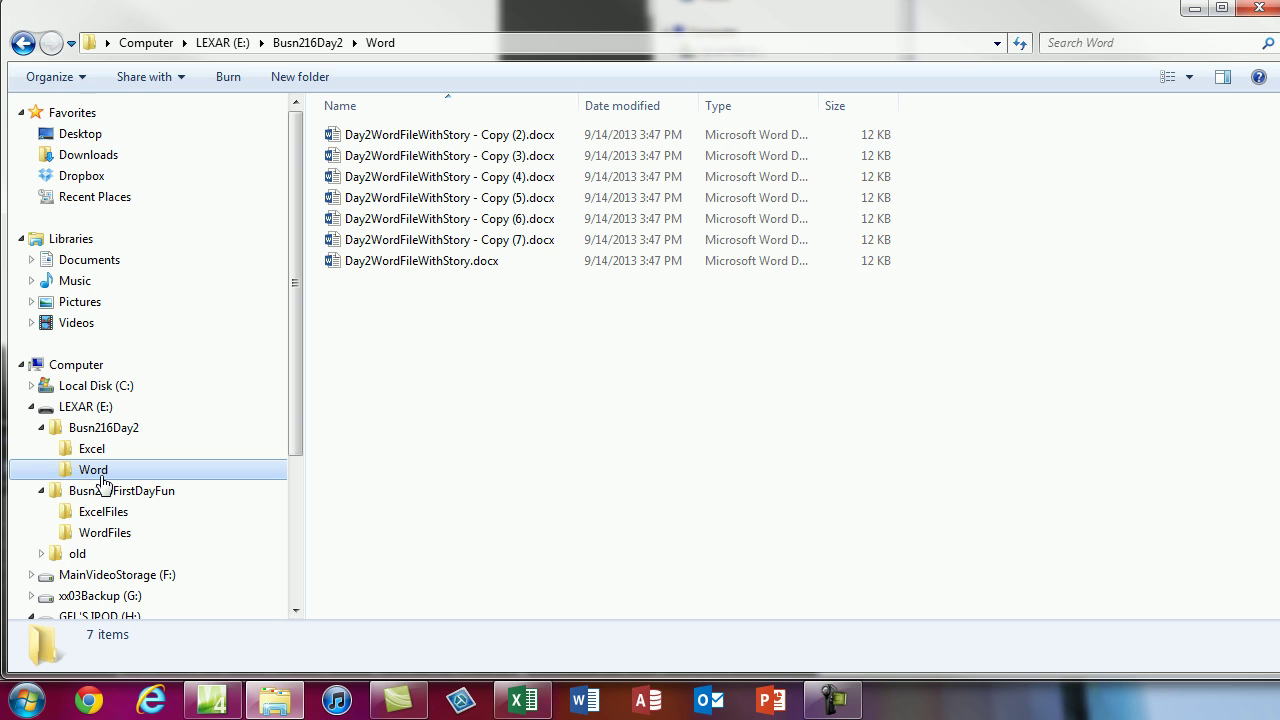
click(523, 163)
ctrl+click(535, 198)
ctrl+click(527, 260)
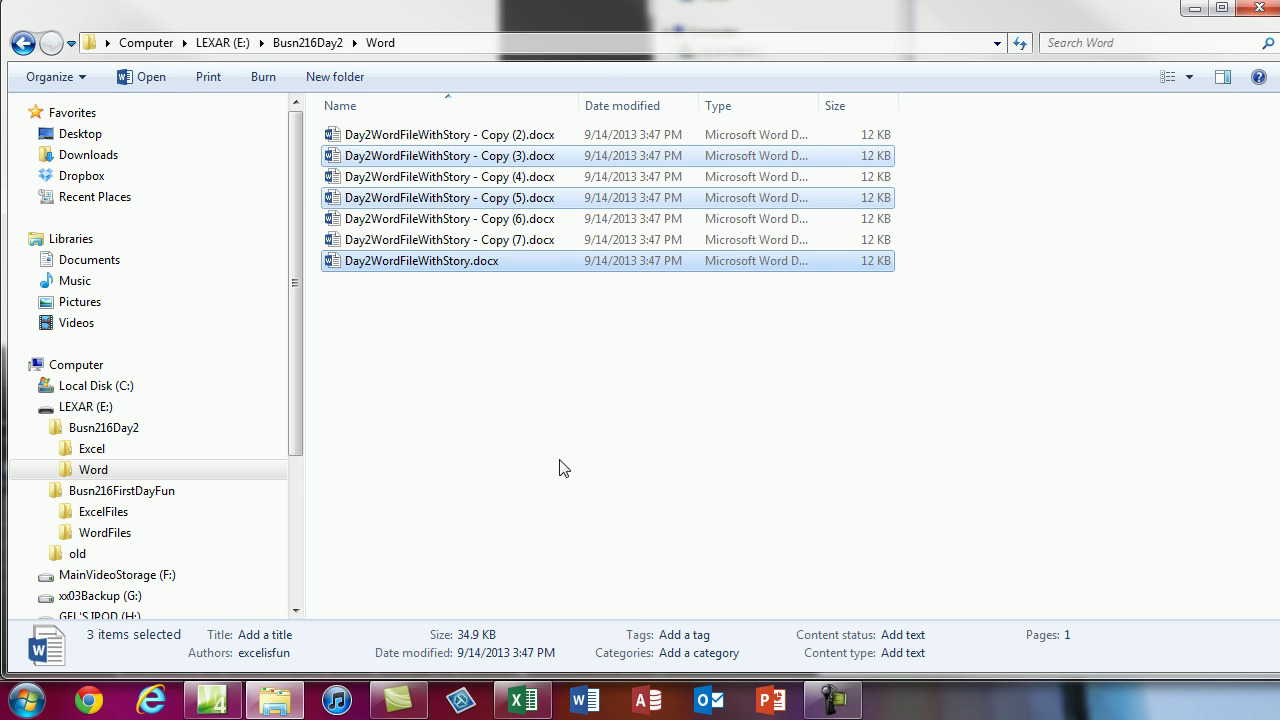
click(512, 282)
- Copy Day2WordFileWithStory.docx and its Copy (3) and Copy (5) versions from LEXAR's Word subfolder to GEL'S IPOD (H:), replacing the same-named file
click(476, 266)
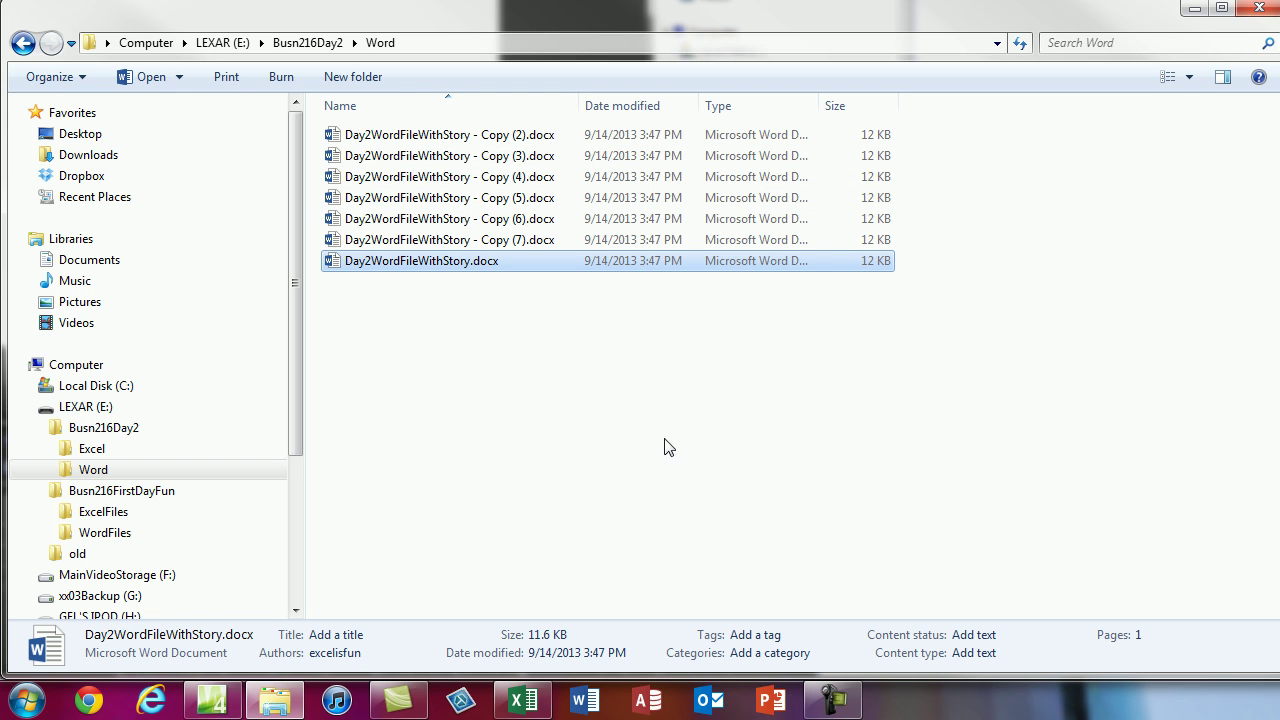
ctrl+click(543, 207)
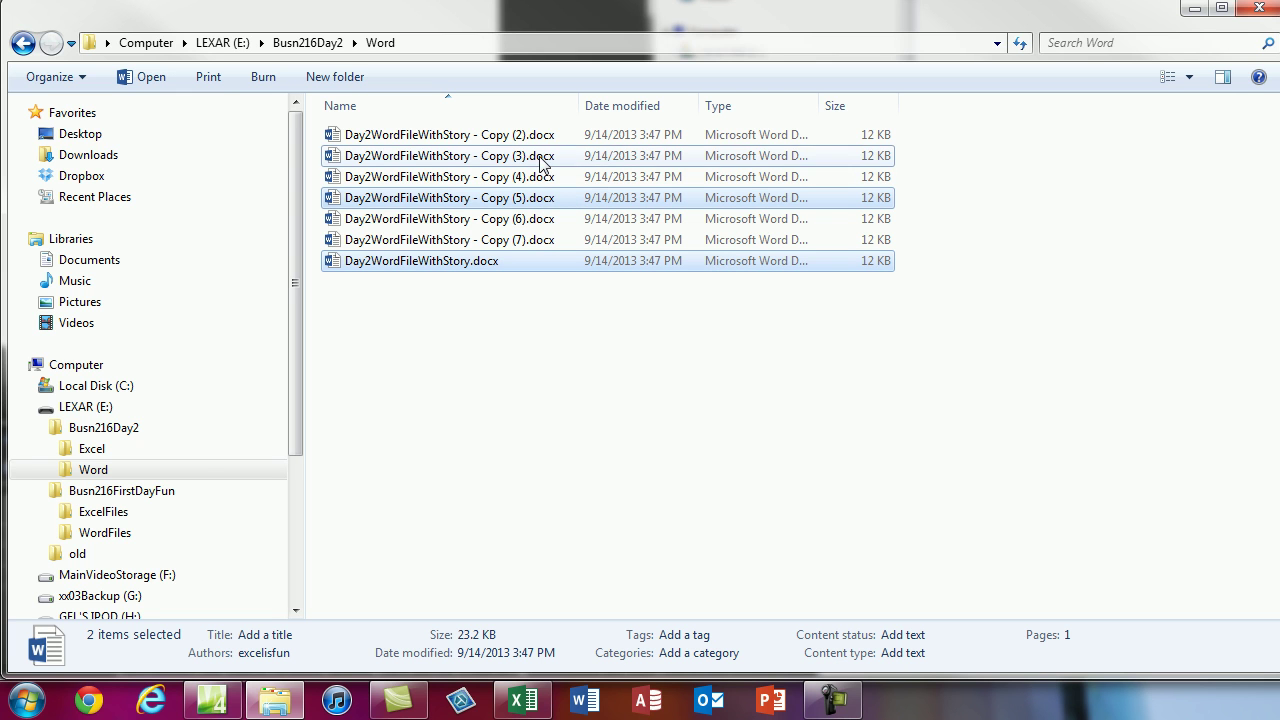
ctrl+click(543, 160)
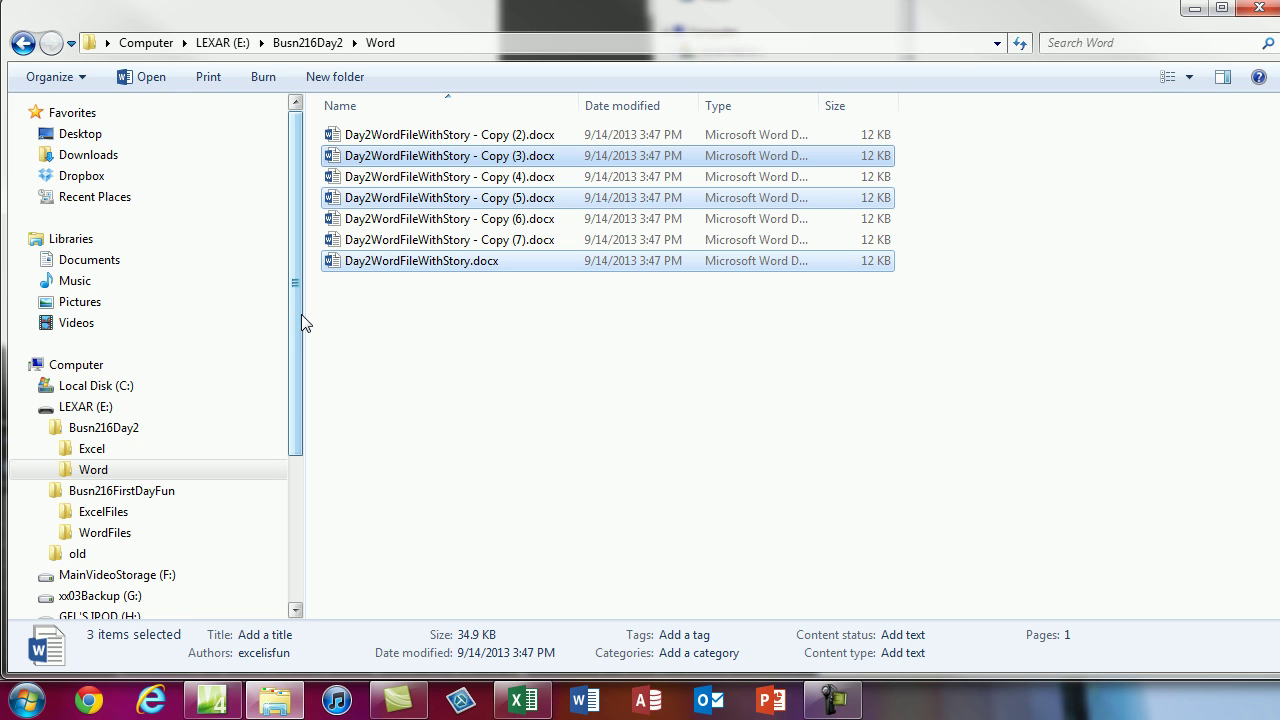
drag(293, 310, 284, 448)
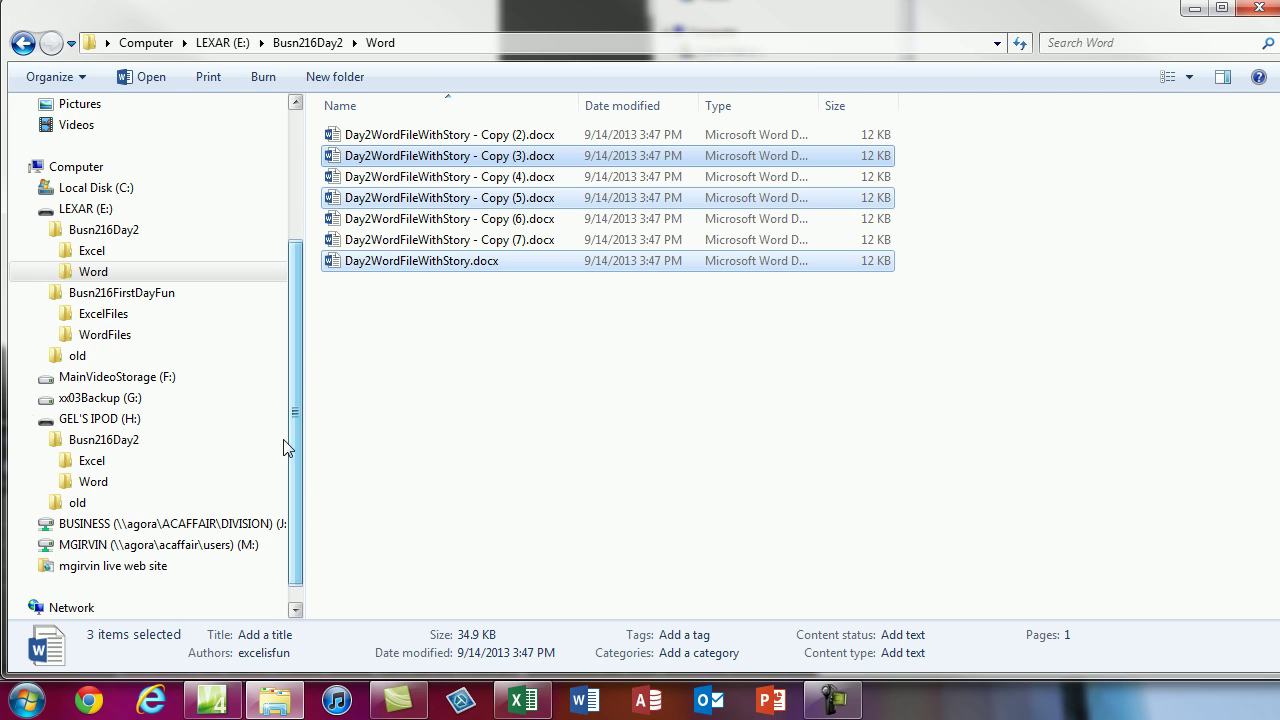
click(106, 420)
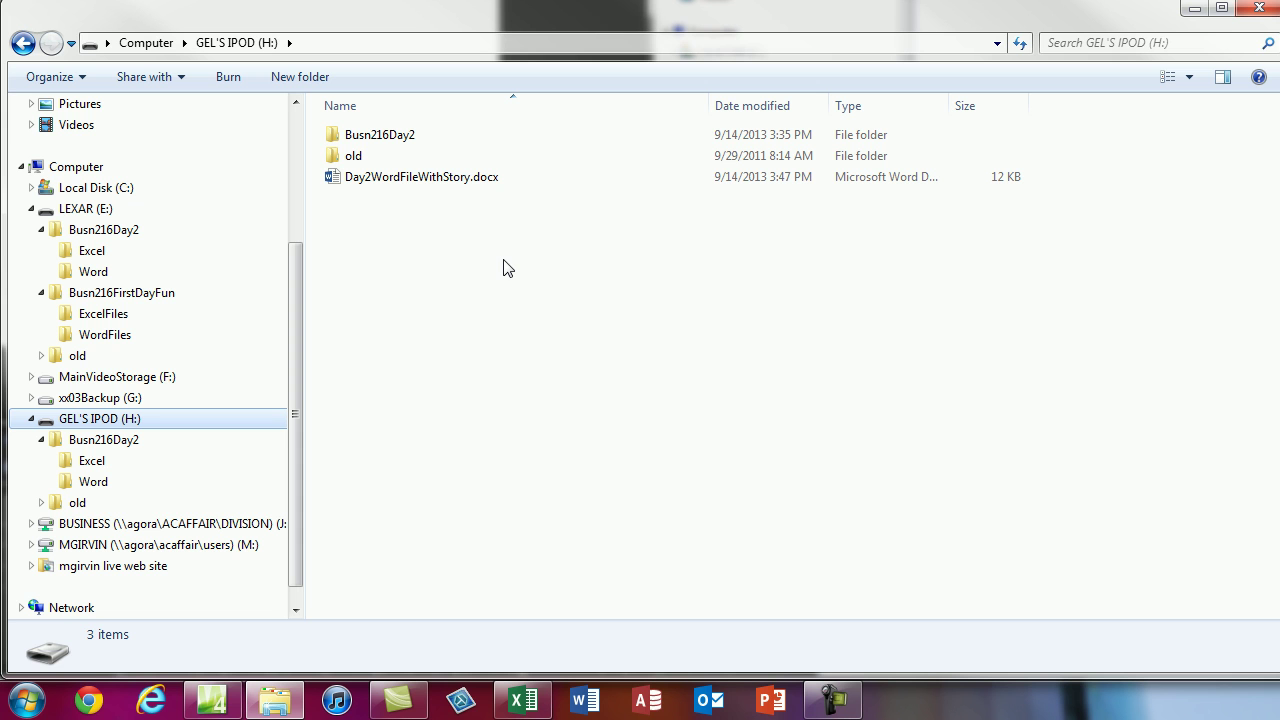
key(ctrl+v)
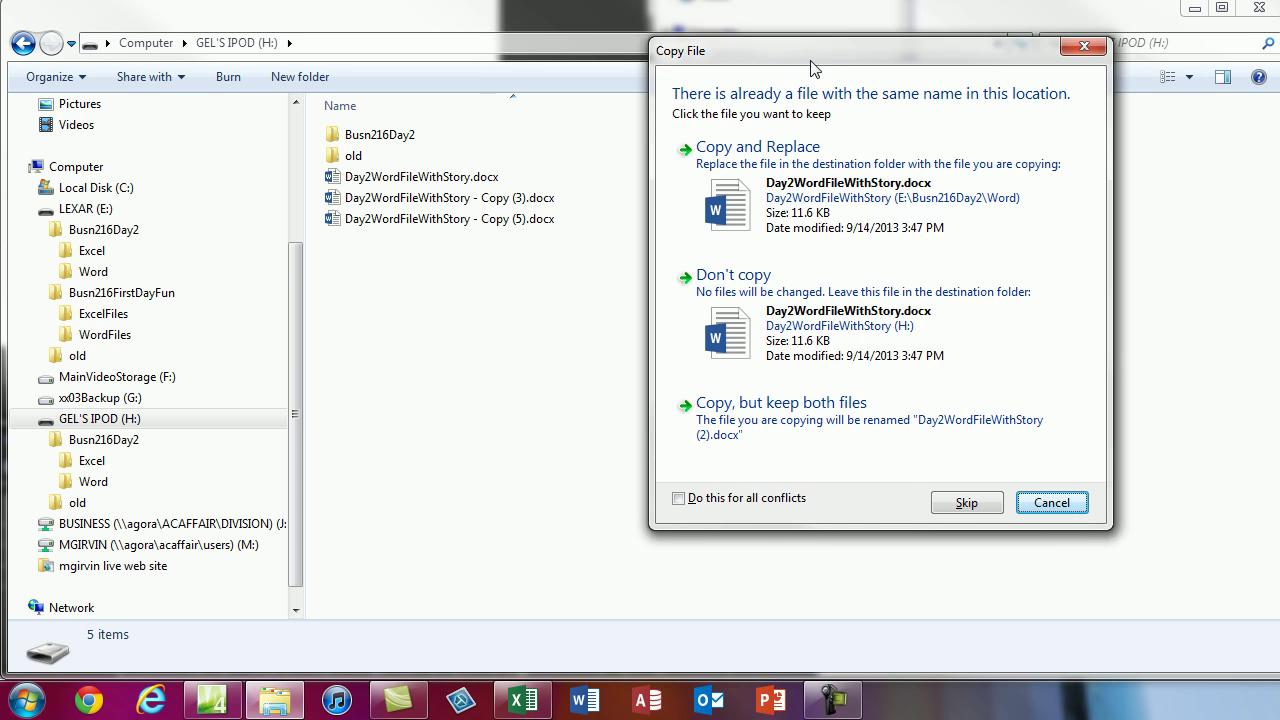
drag(824, 58, 775, 126)
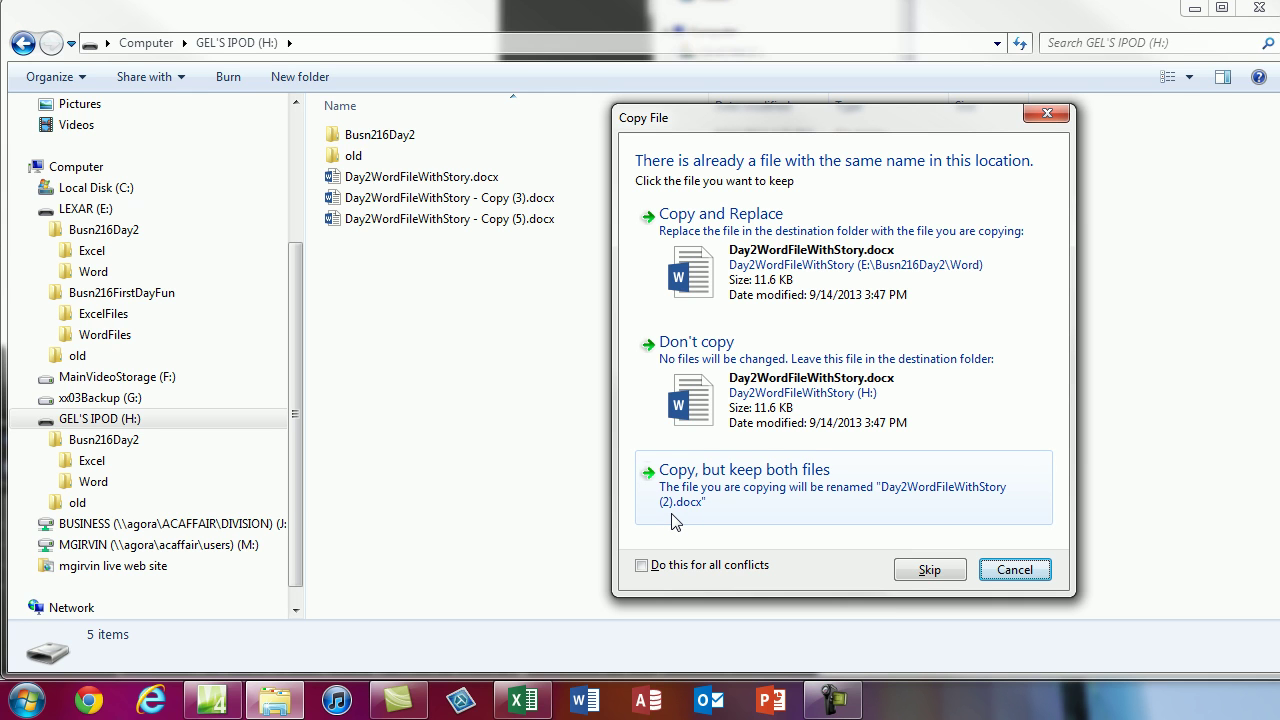
click(782, 260)
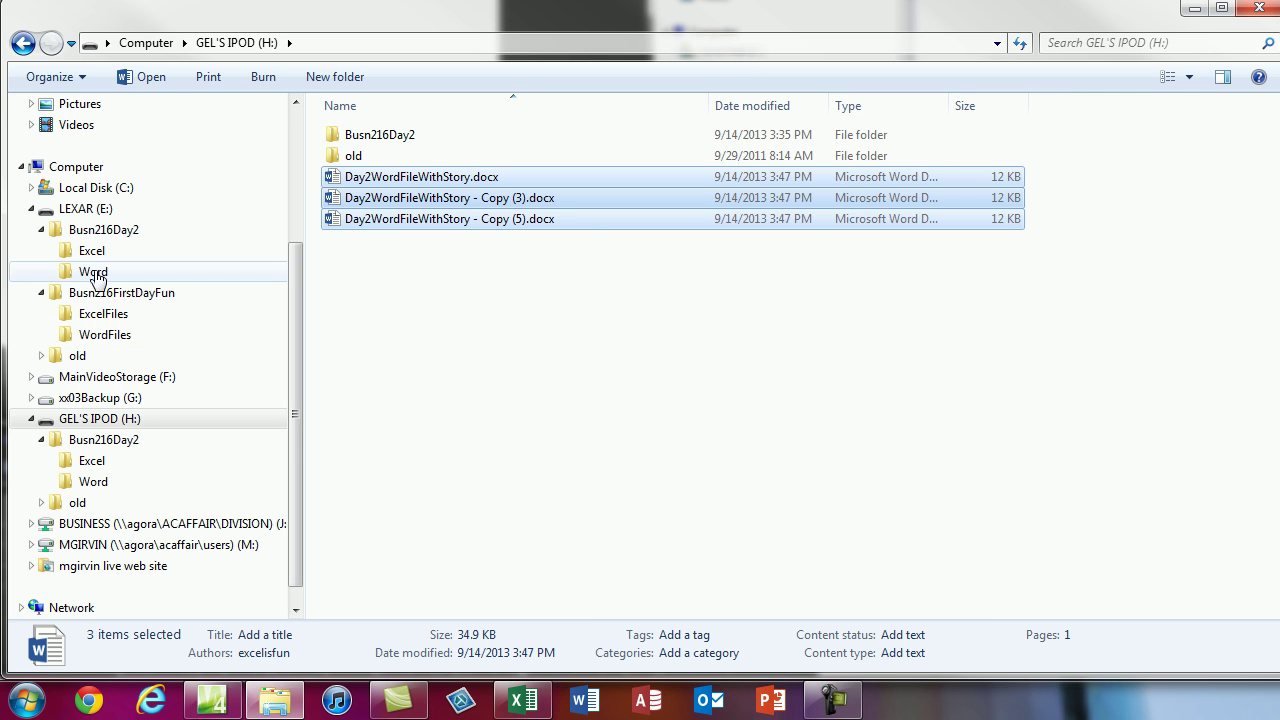
- Collapse the Busn216FirstDayFun folder on LEXAR (E:) and open Busn216Day2's Word subfolder
click(105, 335)
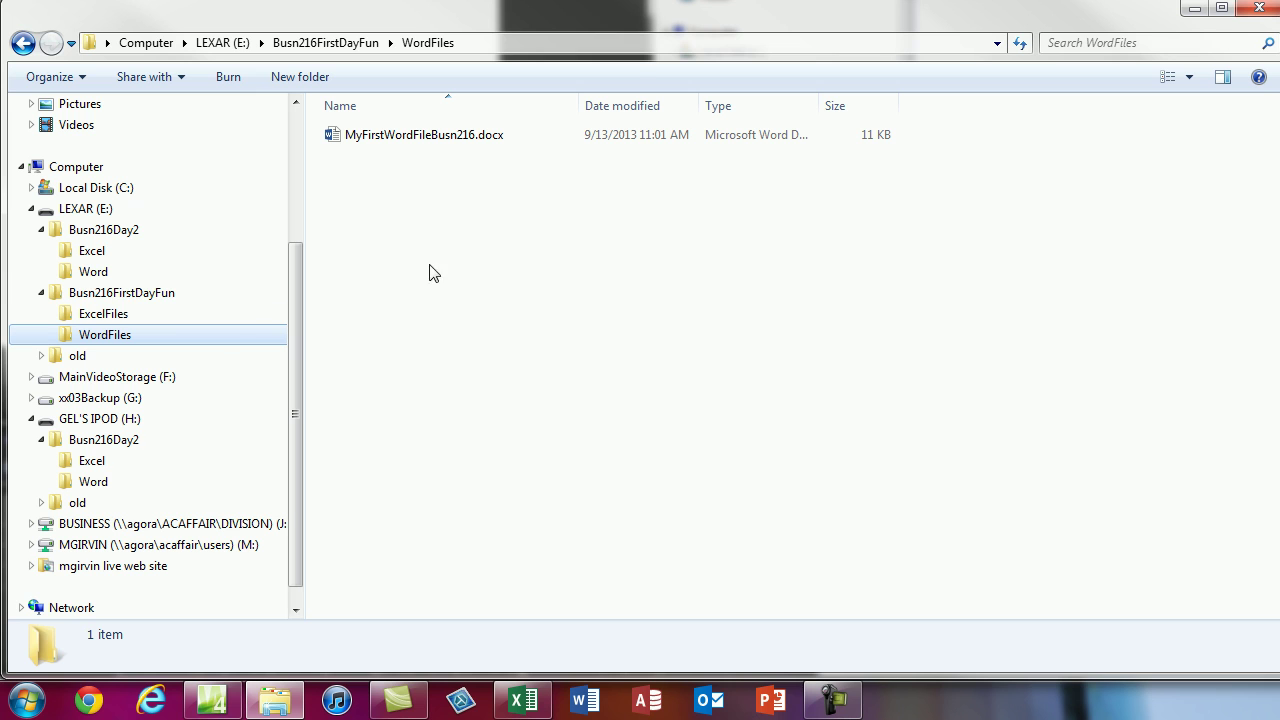
click(41, 294)
click(90, 292)
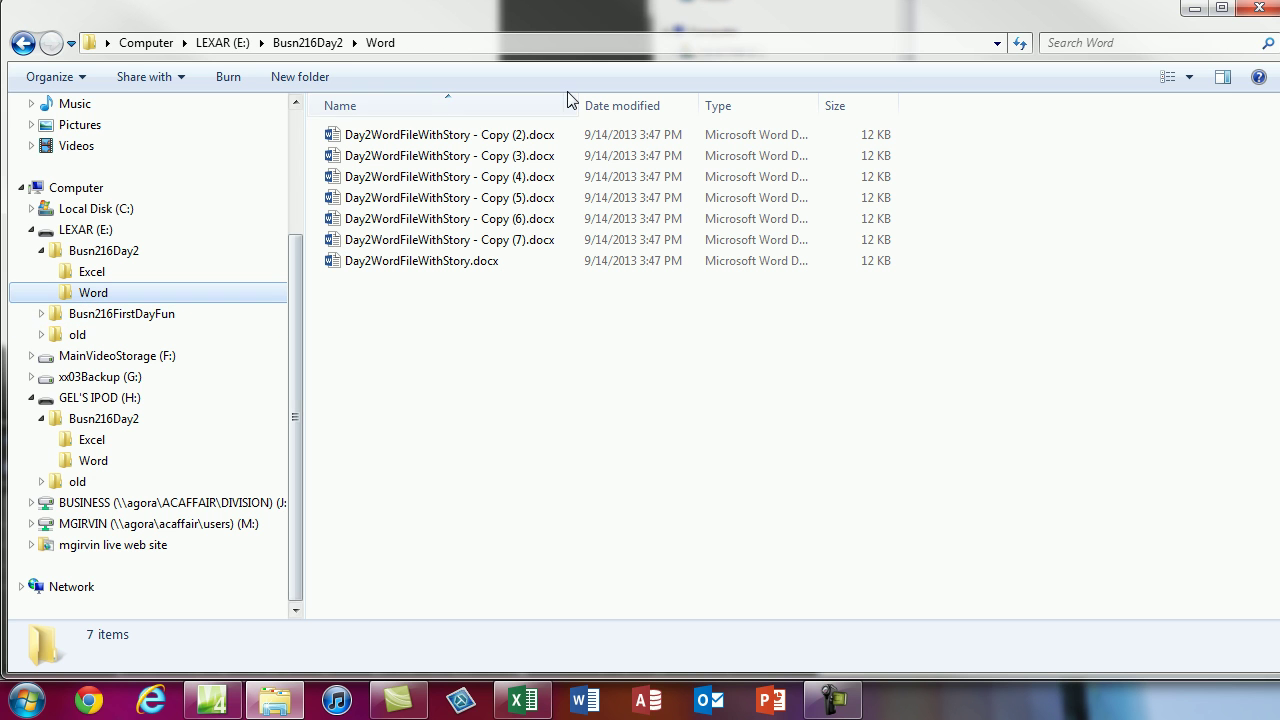
- Select all seven Word files as a range, reselect only Copy (2), Copy (4) and Copy (7), and clear the selection
click(490, 134)
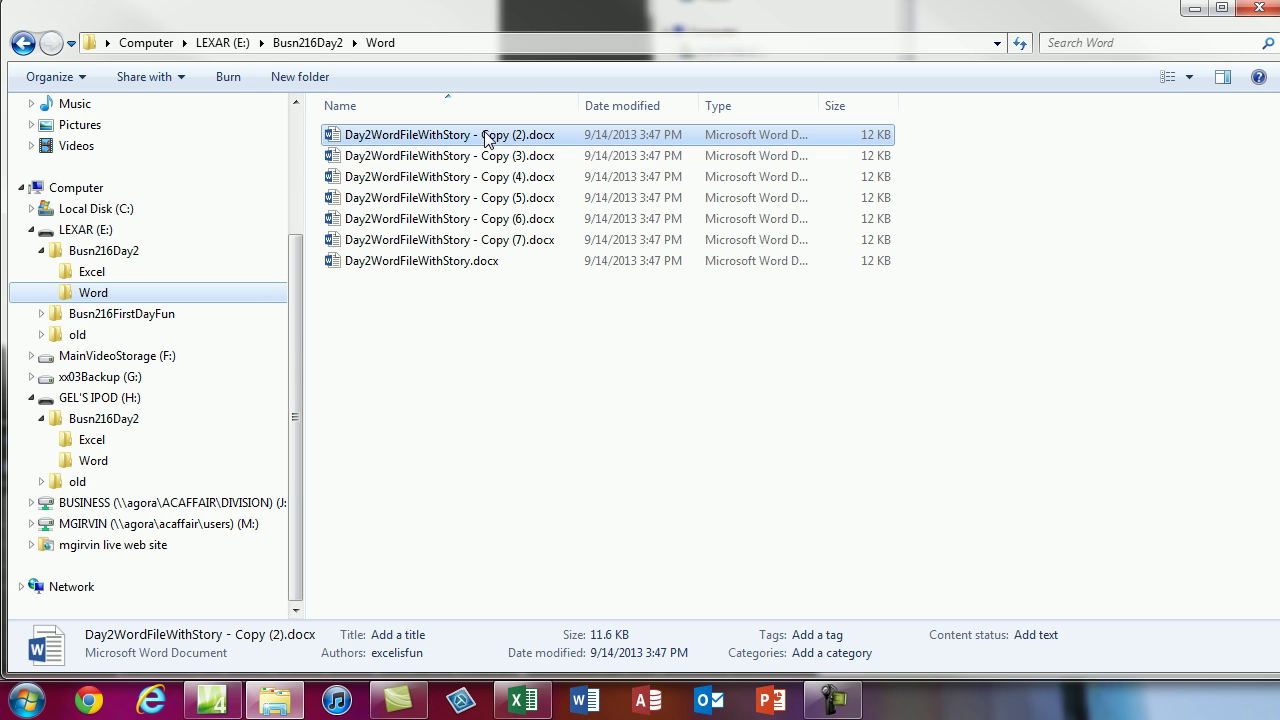
shift+click(491, 266)
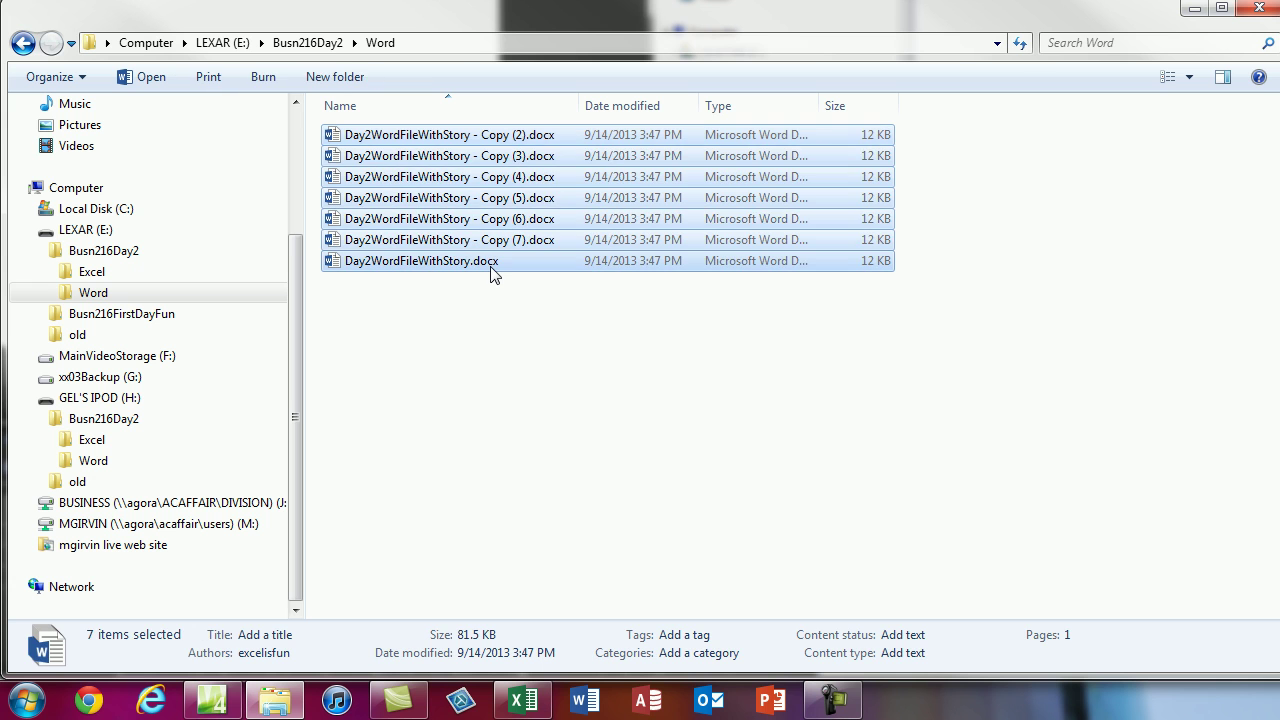
click(490, 134)
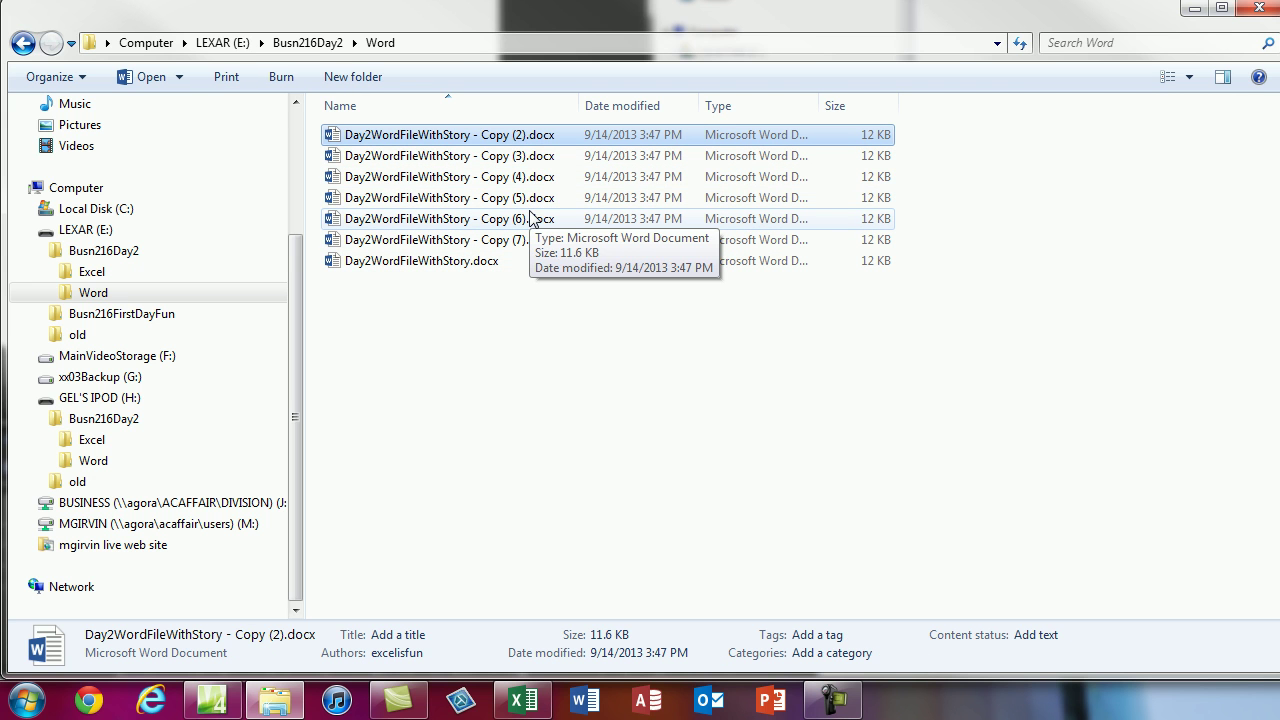
ctrl+click(487, 177)
ctrl+click(490, 240)
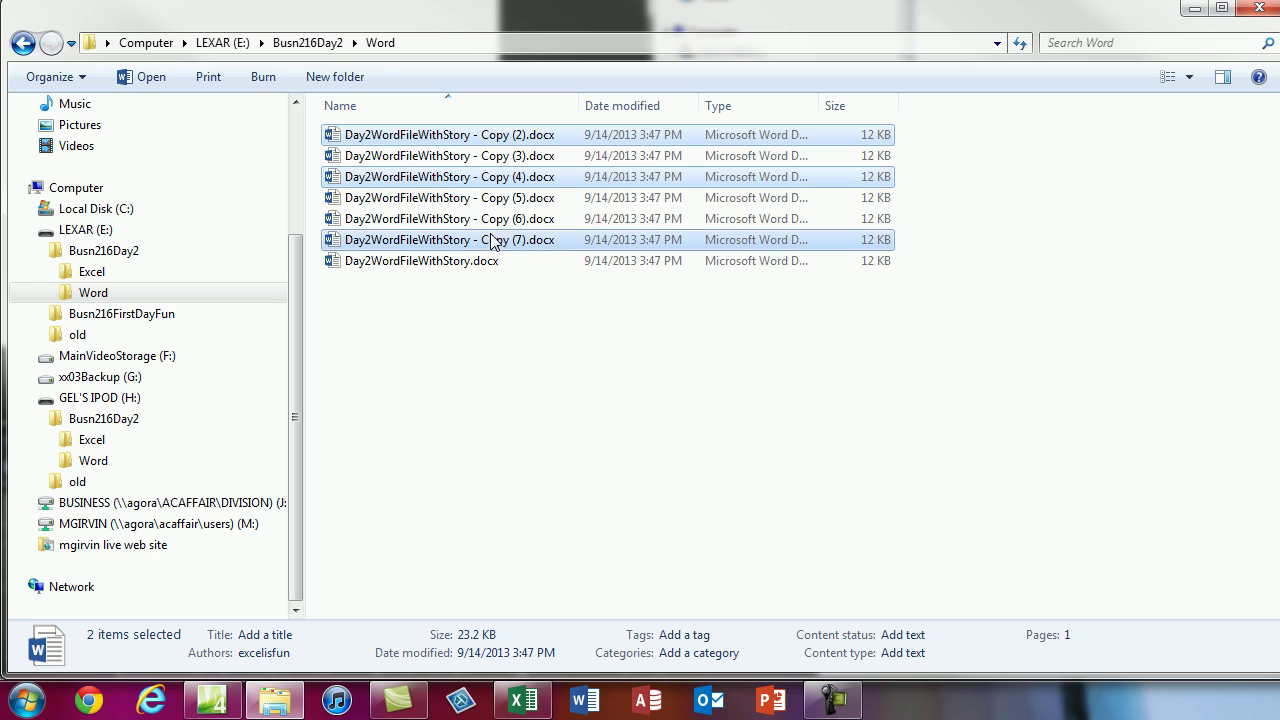
click(613, 395)
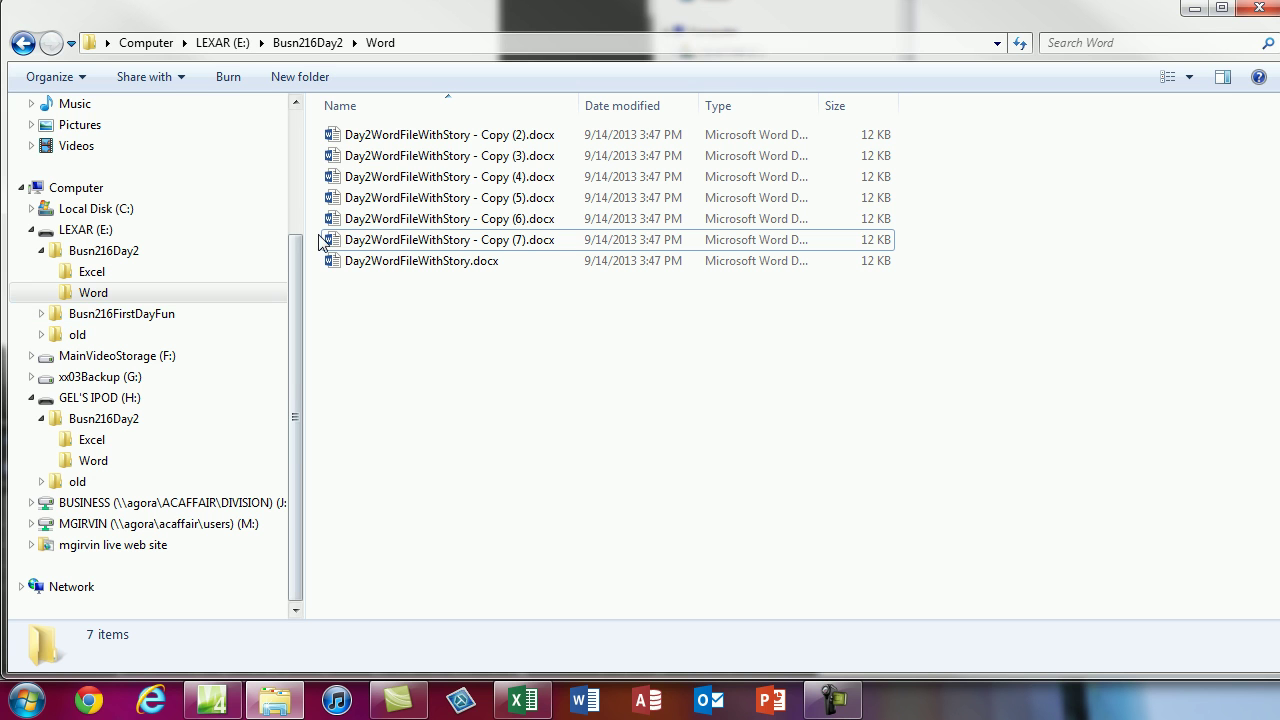
- Move Day2WordFileWithStory.docx from Busn216Day2's Word subfolder to the root of LEXAR (E:)
drag(478, 270, 184, 232)
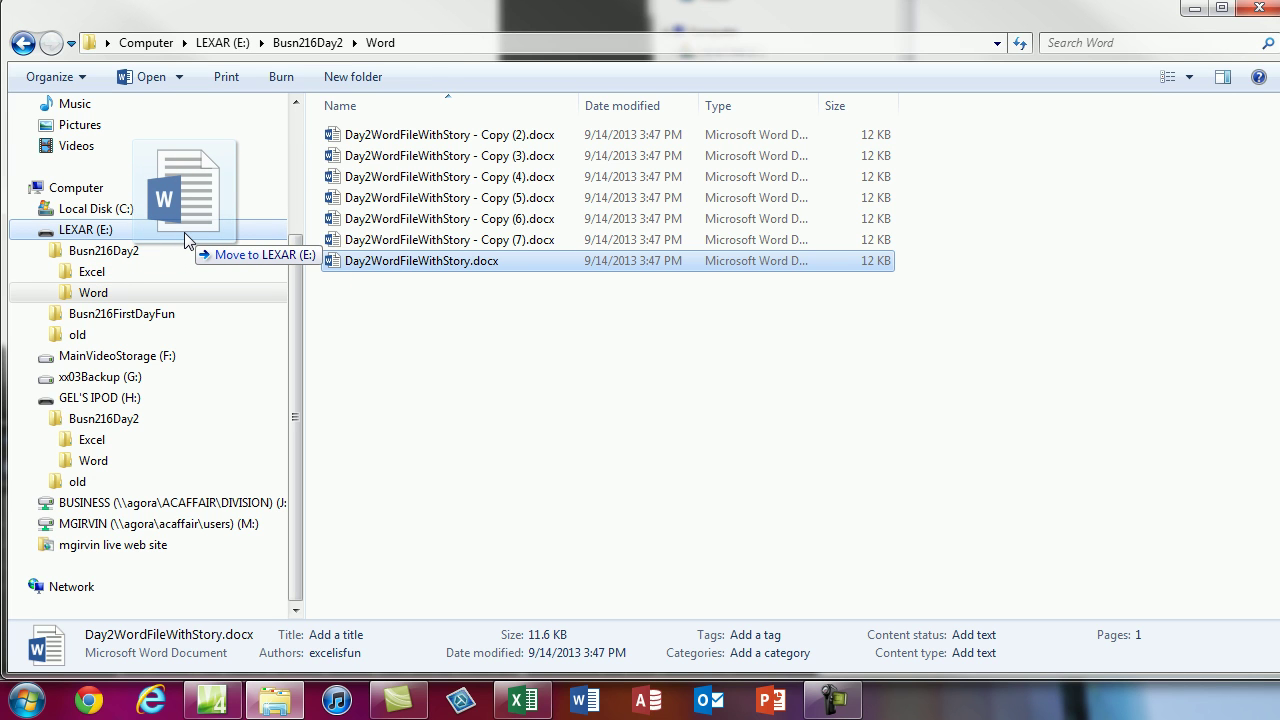
drag(184, 232, 537, 315)
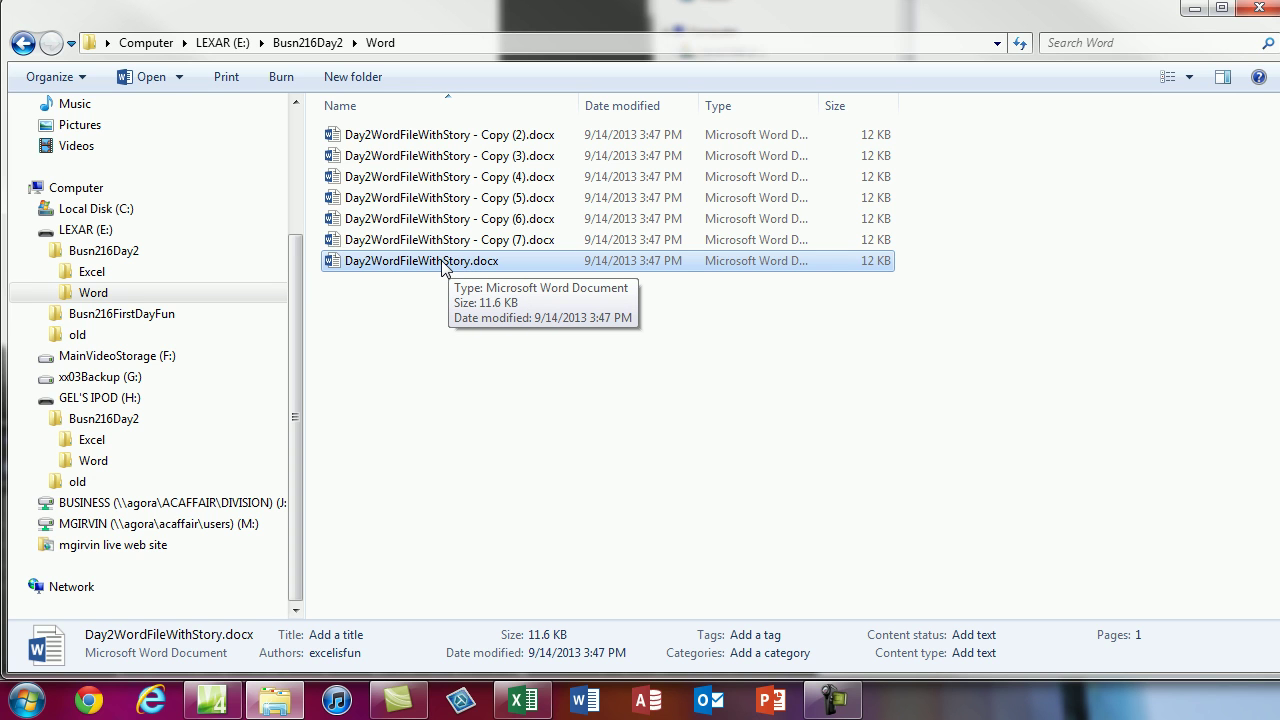
drag(442, 264, 130, 236)
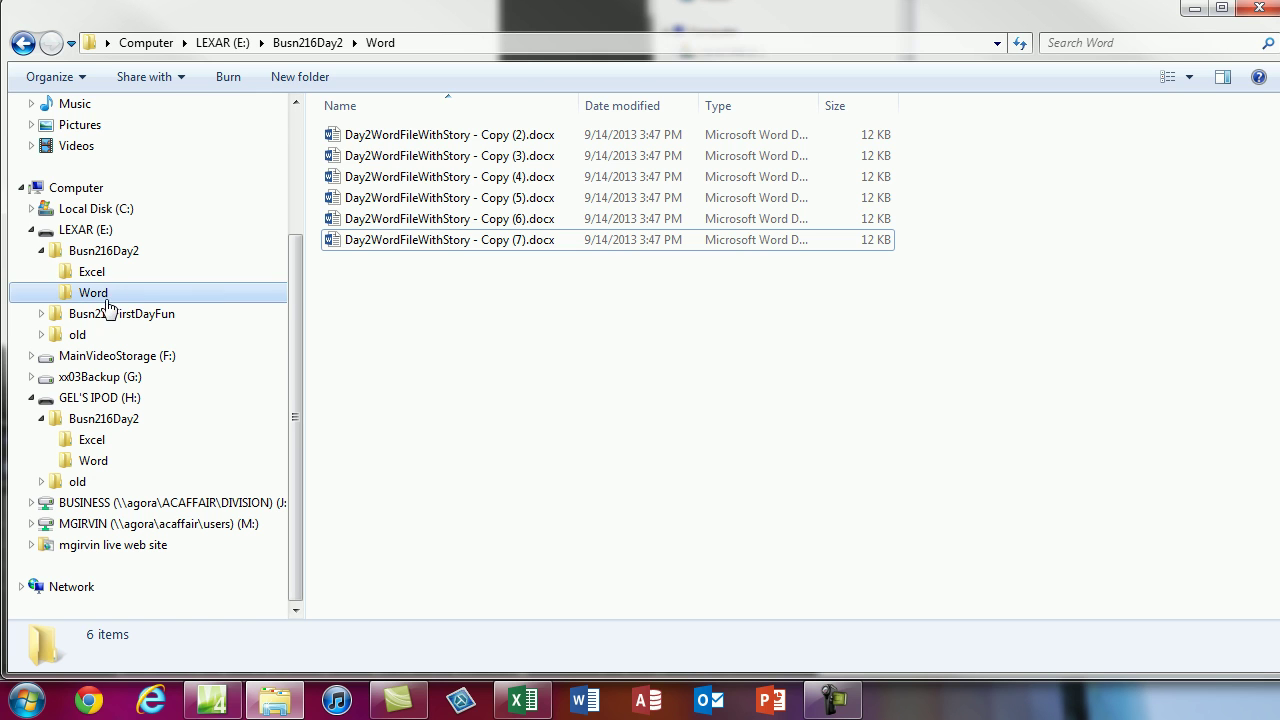
- Move Day2WordFileWithStory.docx from the root of LEXAR (E:) back into Busn216Day2's Word subfolder and open that subfolder
click(95, 231)
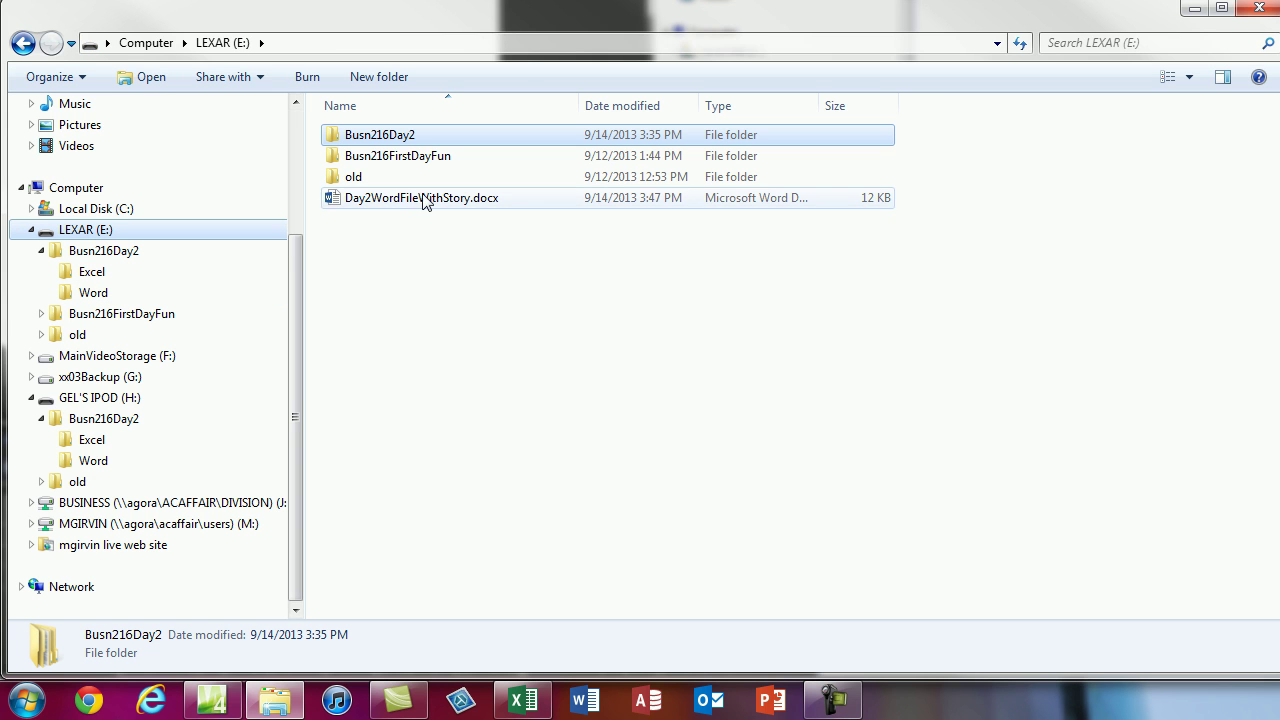
drag(422, 200, 131, 291)
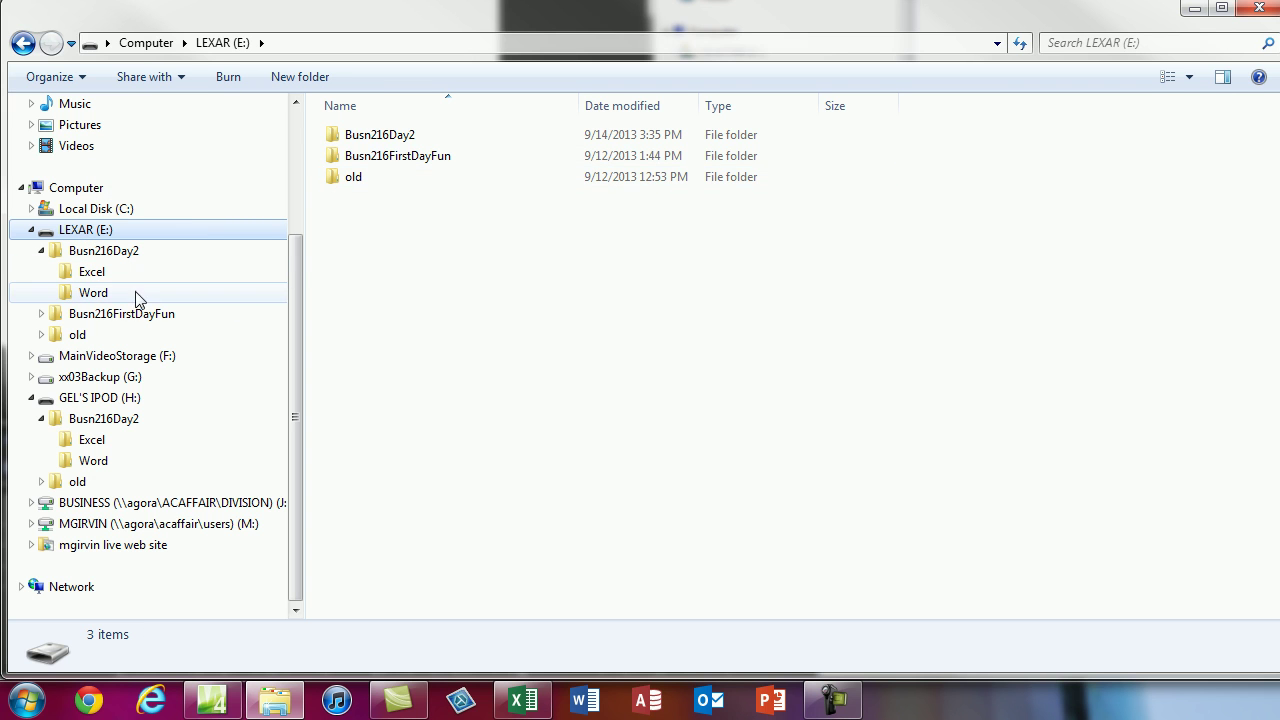
click(100, 295)
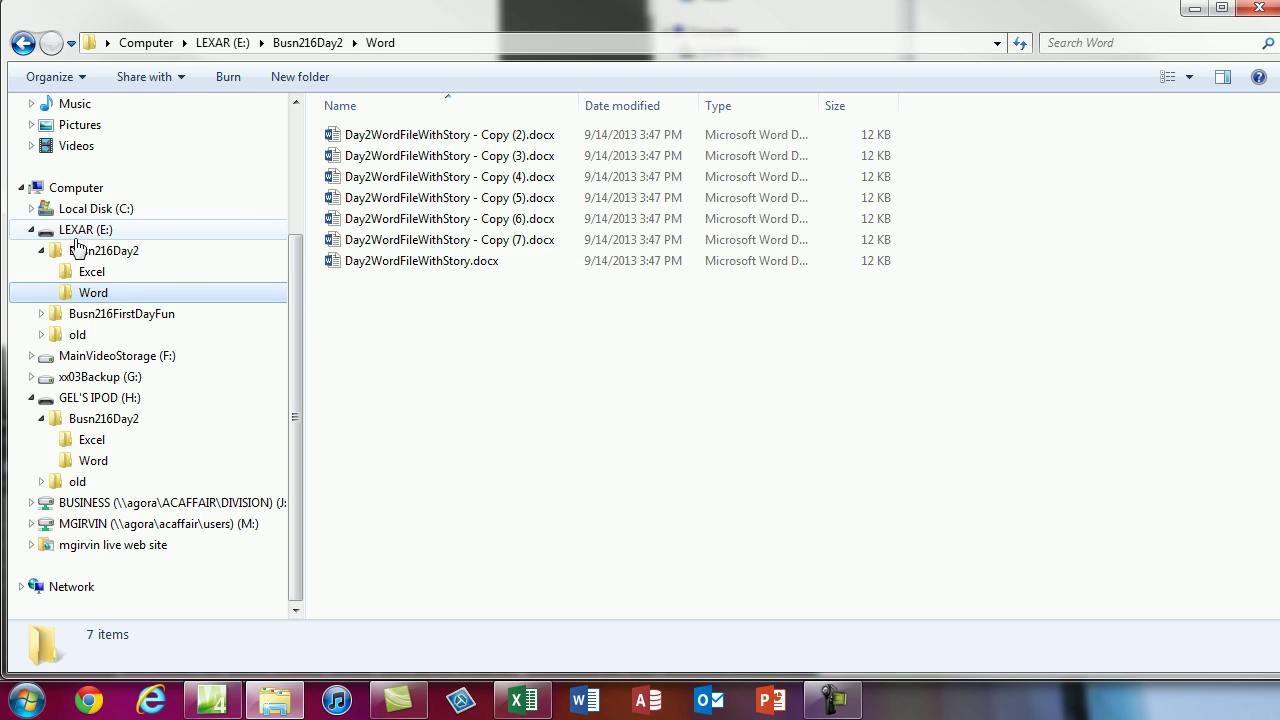
drag(484, 265, 229, 398)
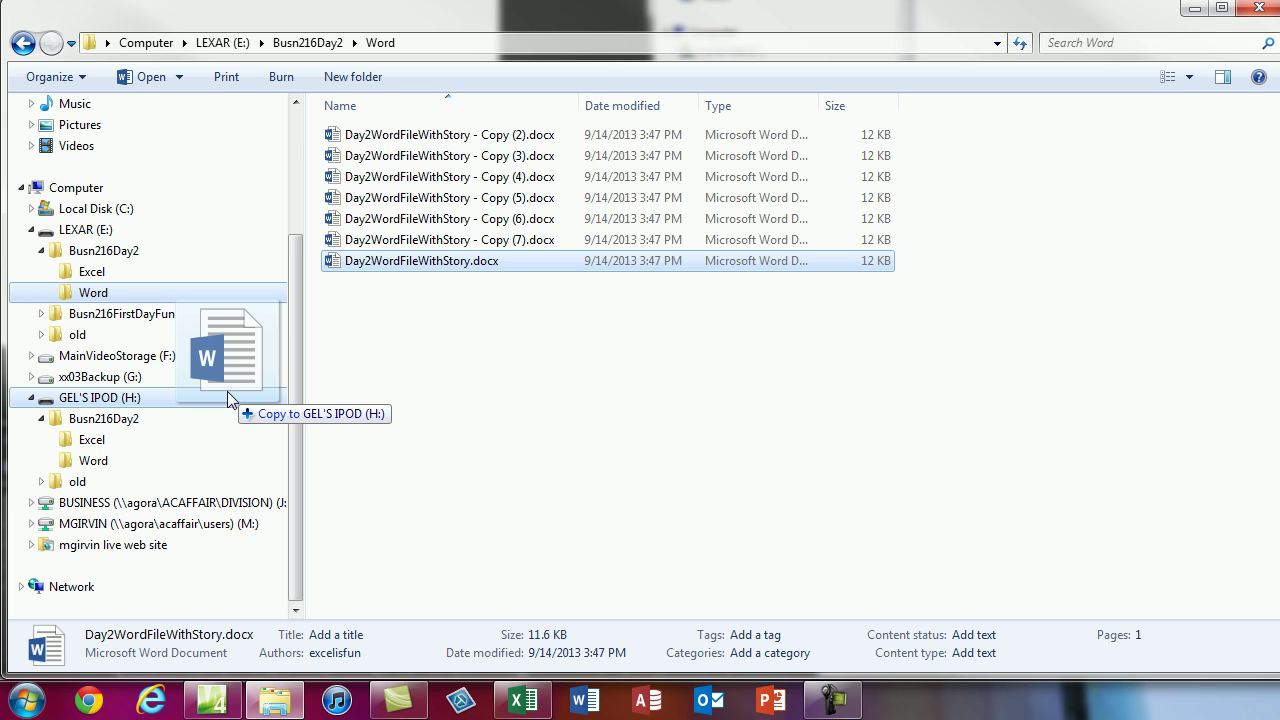
drag(228, 393, 228, 393)
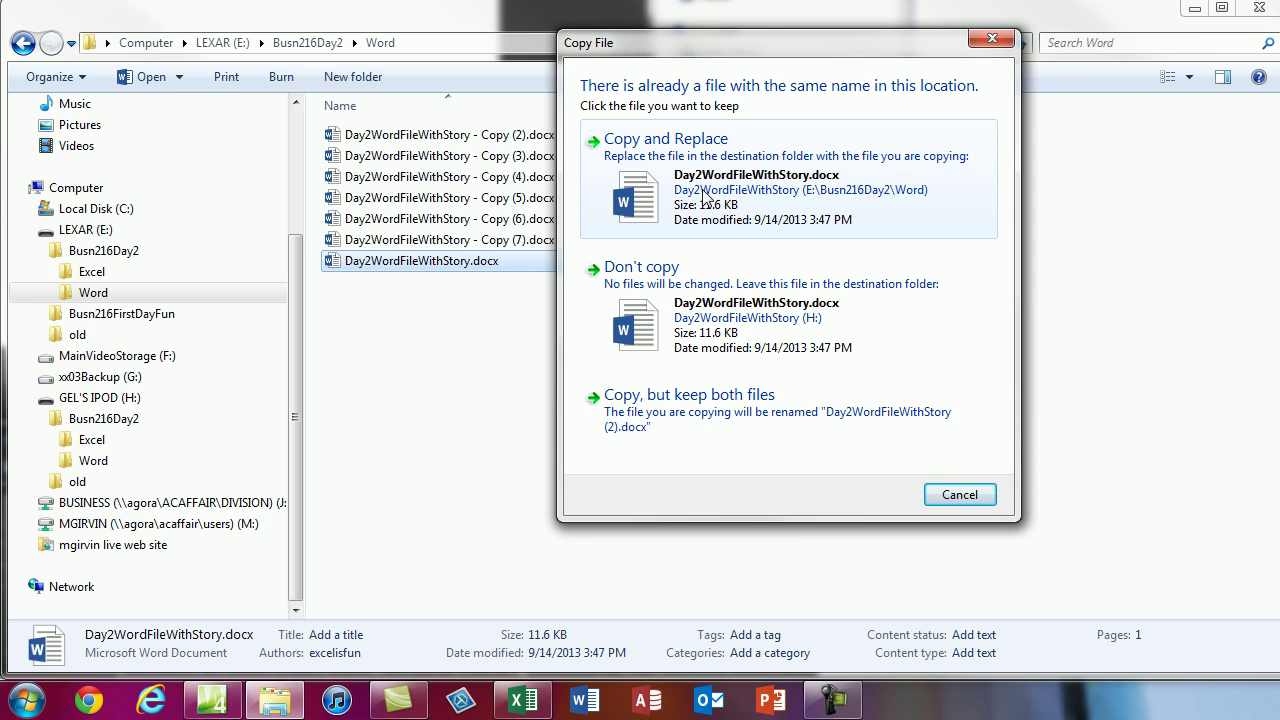
click(993, 39)
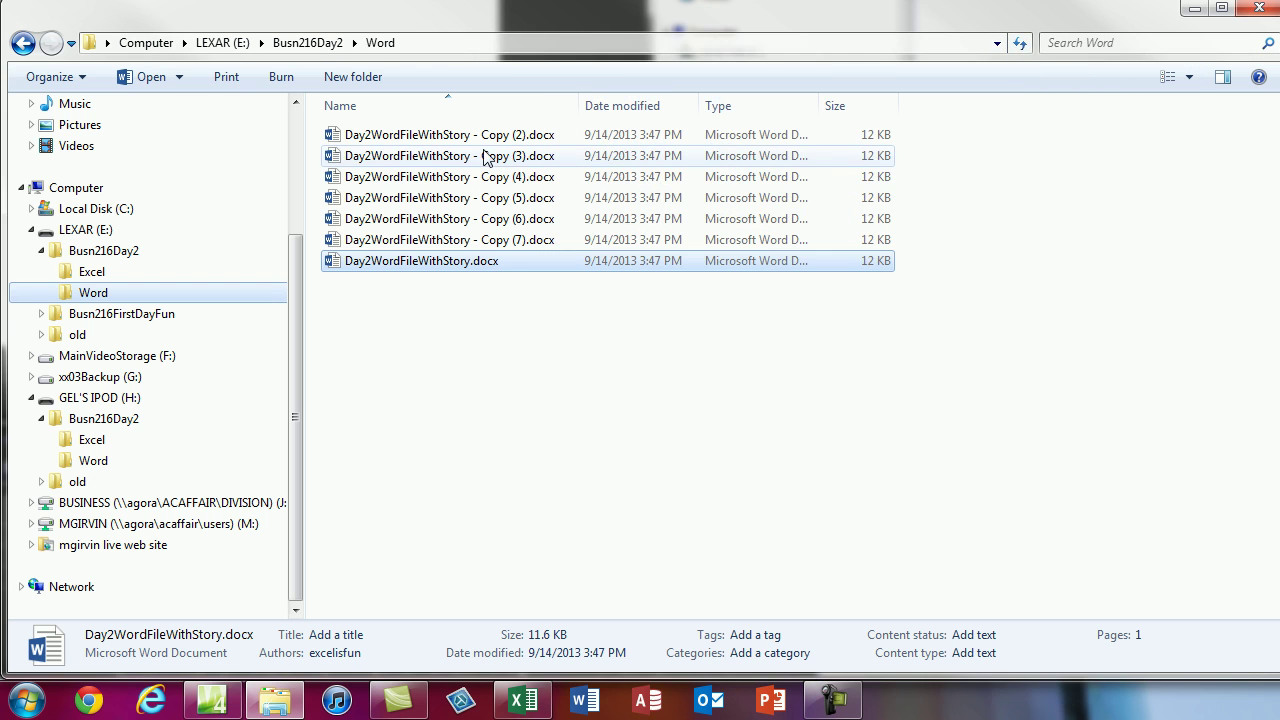
- Copy Day2WordFileWithStory - Copy (2).docx to the root of GEL'S IPOD (H:) and open that drive
click(480, 135)
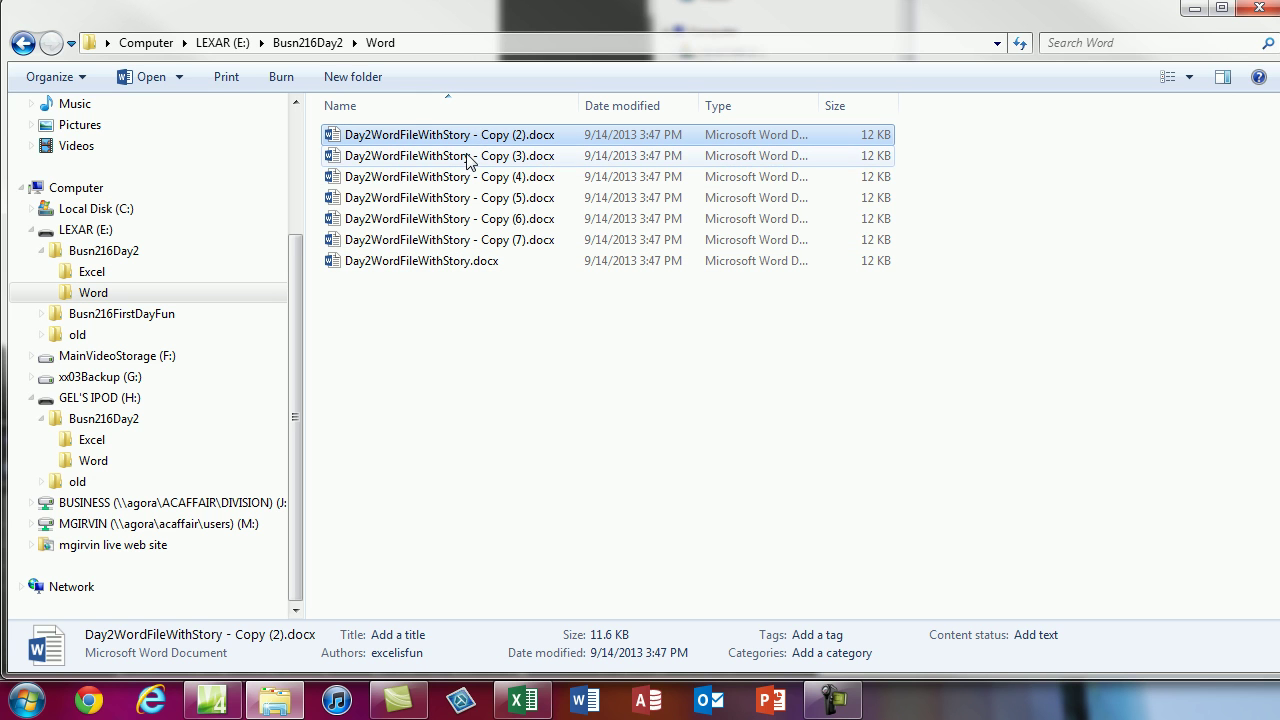
drag(460, 143, 182, 396)
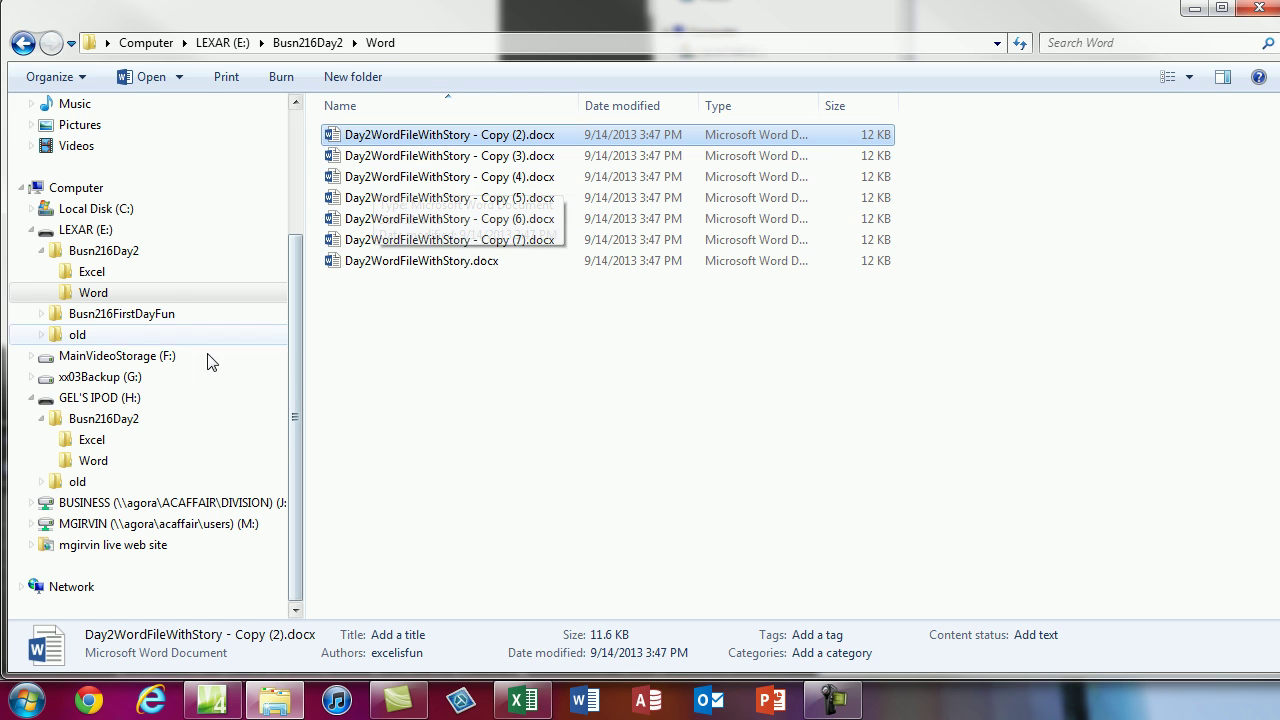
click(129, 404)
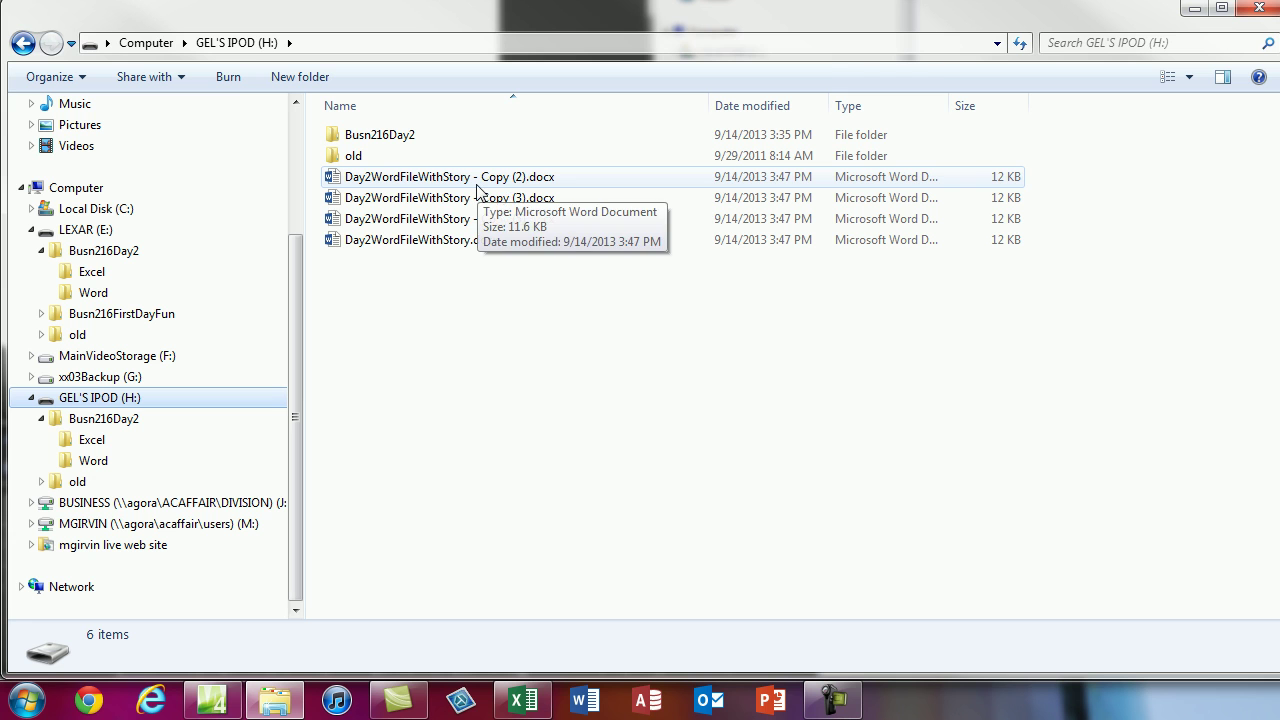
- Compress the Busn216Day2 folder on LEXAR (E:) into a zipped folder, keeping the name Busn216Day2.zip
click(98, 292)
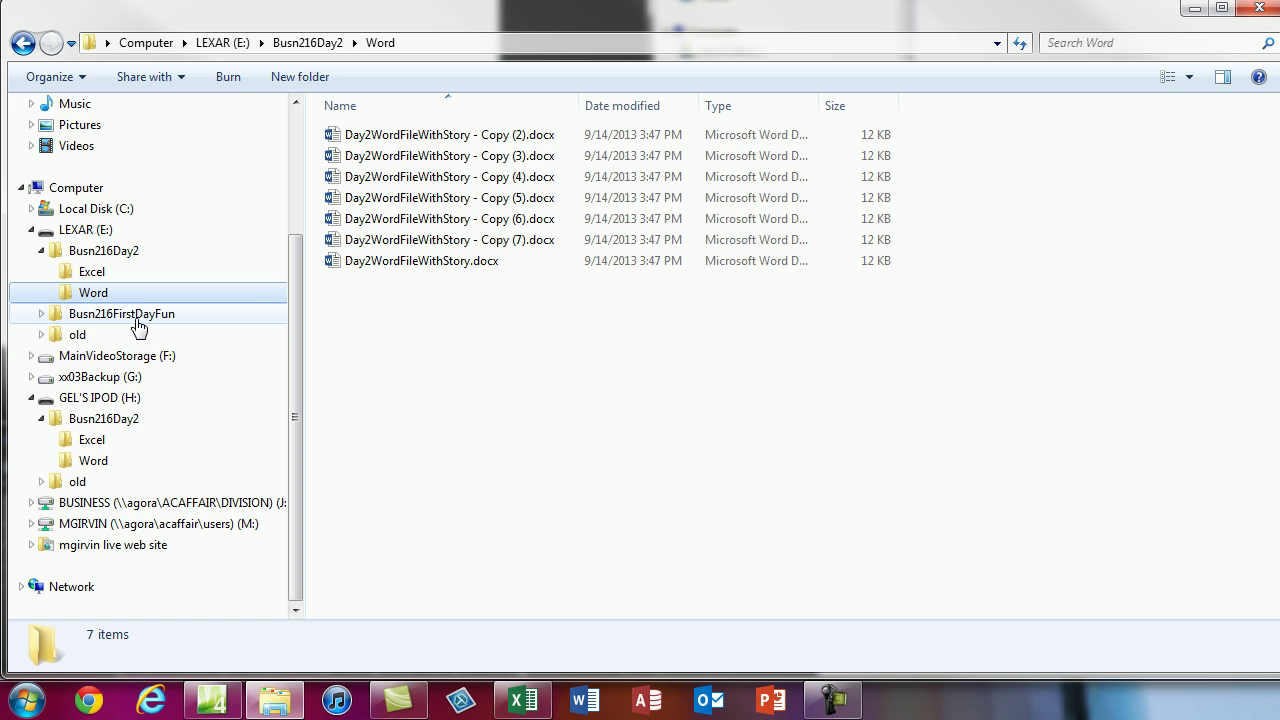
click(70, 236)
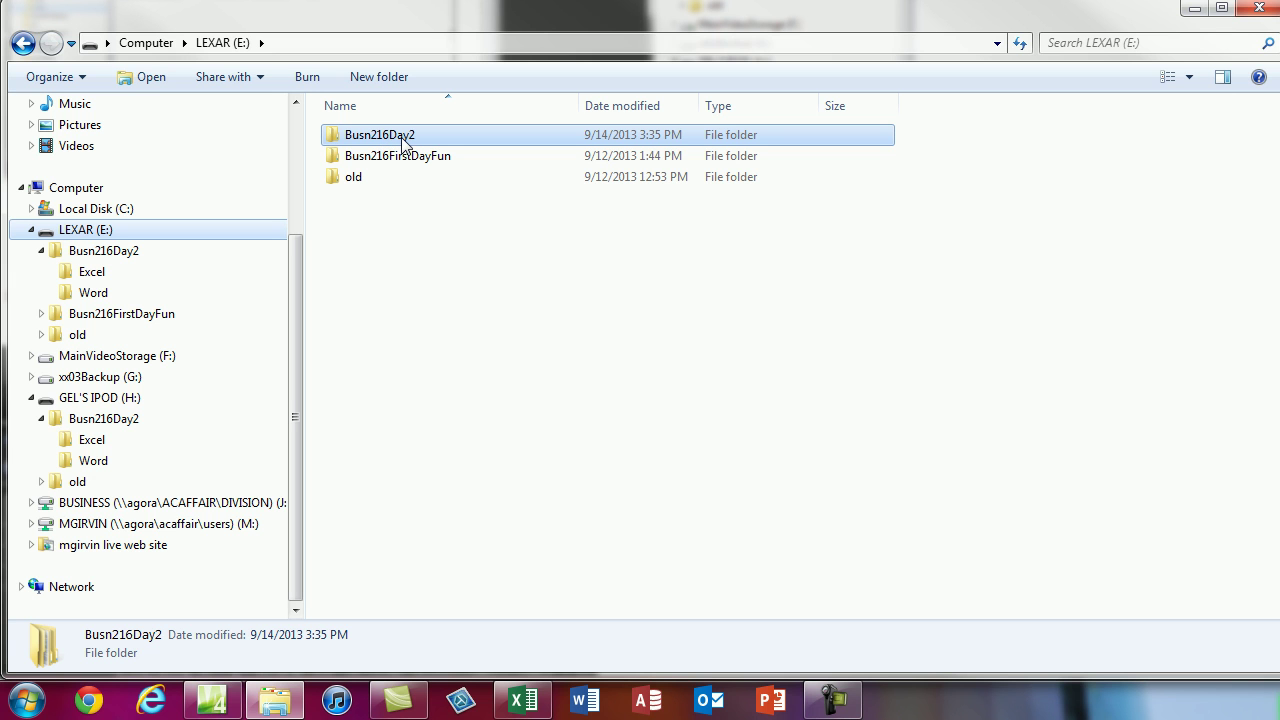
click(90, 294)
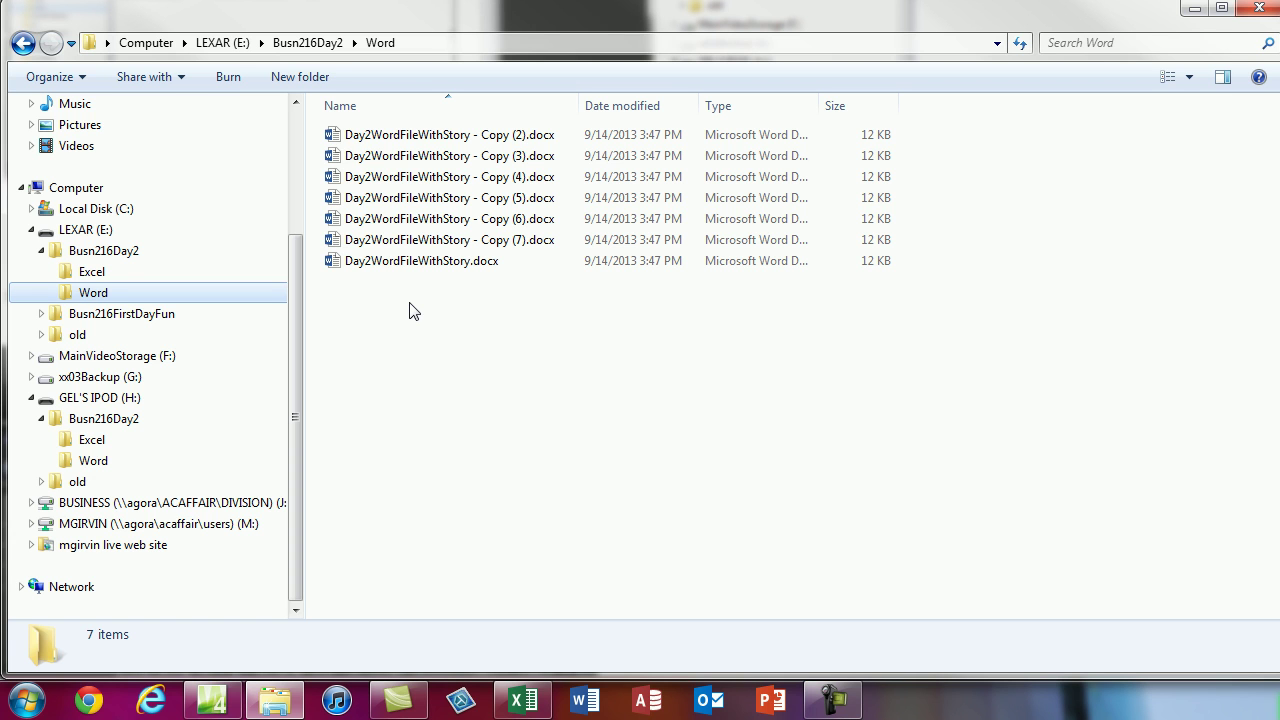
click(100, 231)
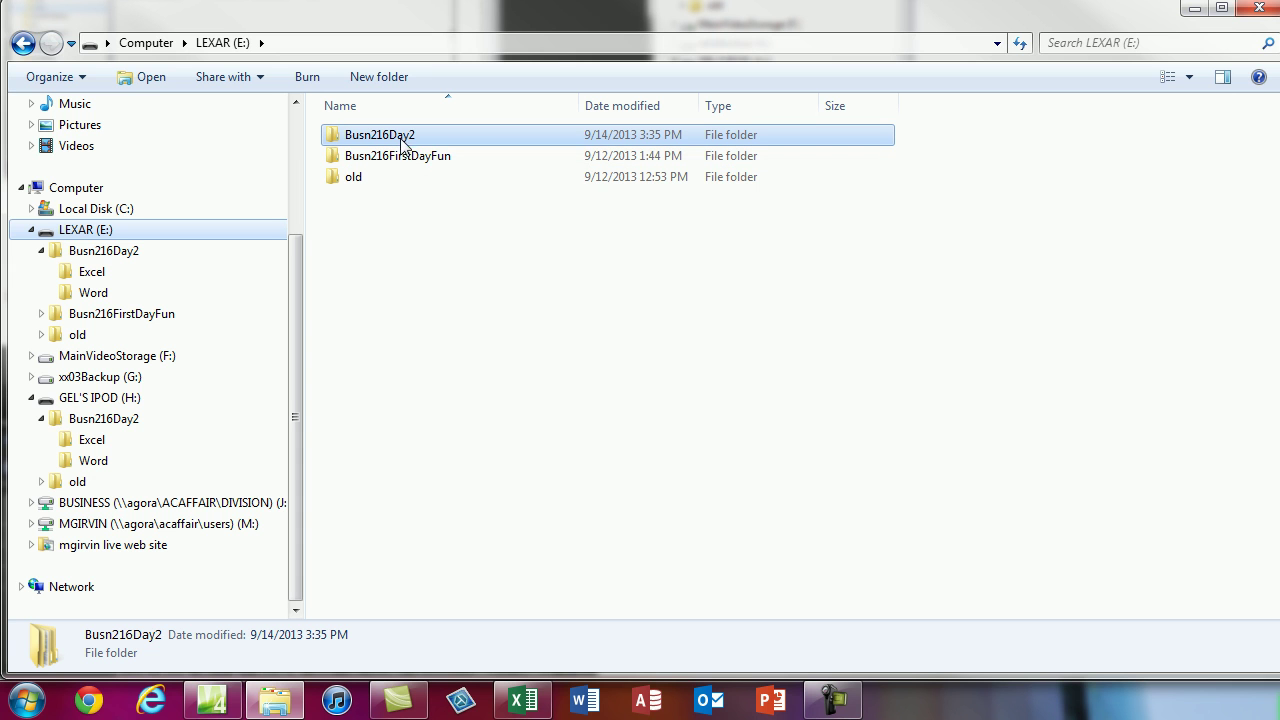
right_click(400, 139)
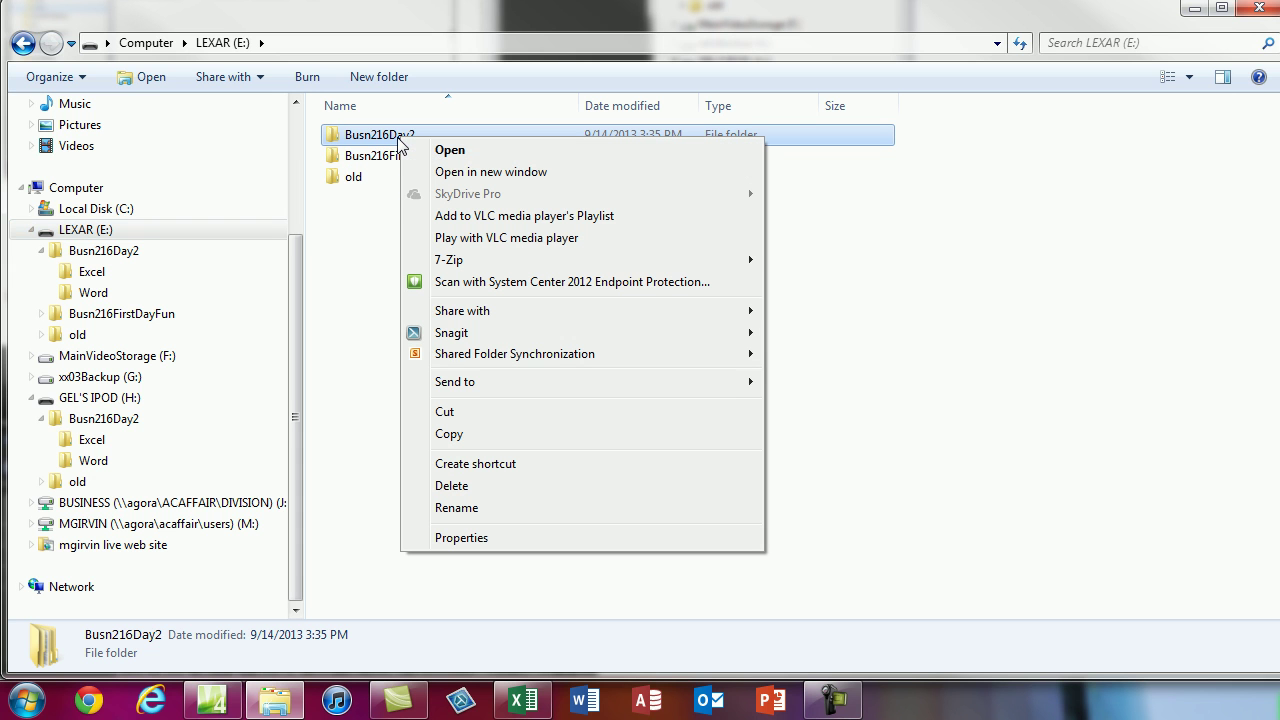
mouse_move(465, 387)
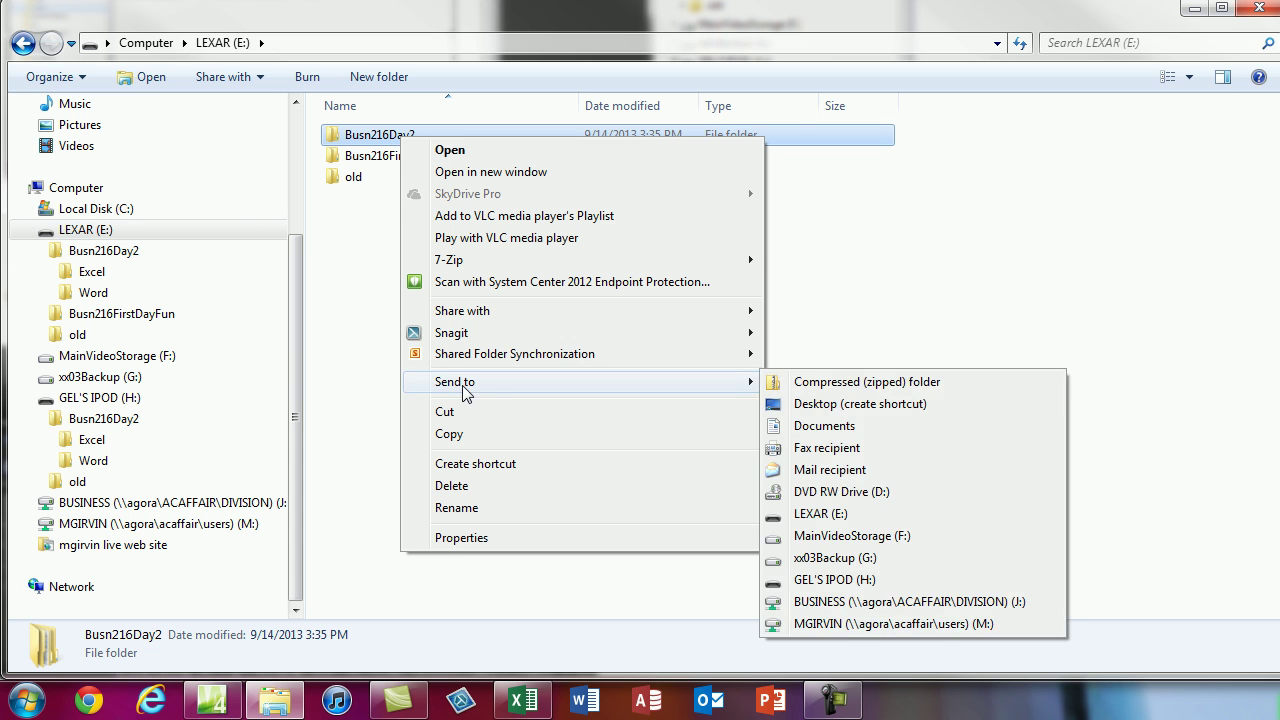
click(884, 391)
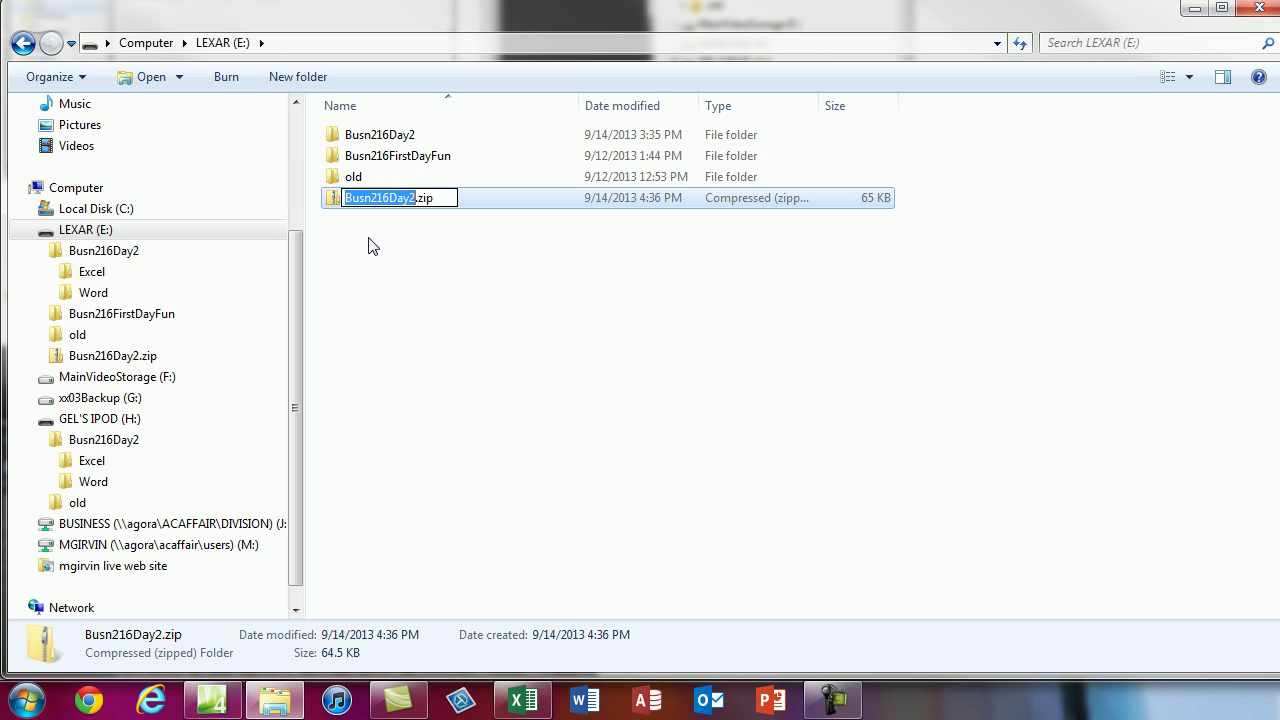
key(Return)
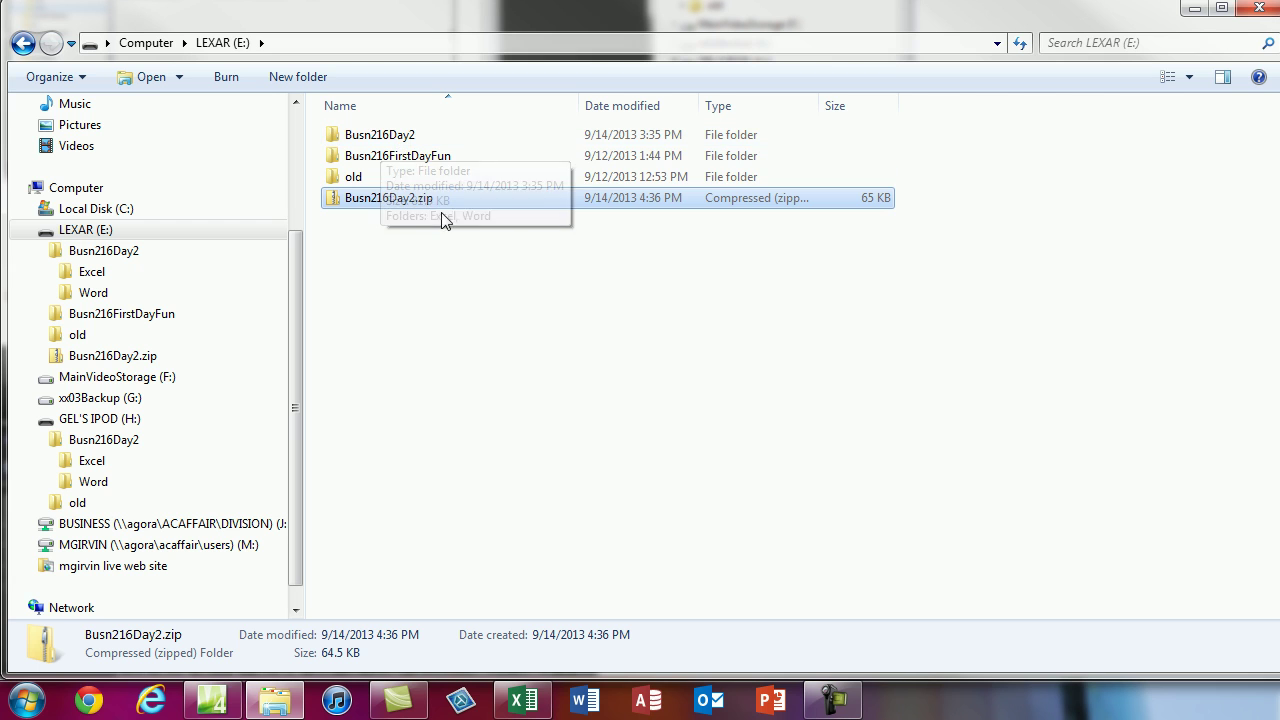
right_click(367, 205)
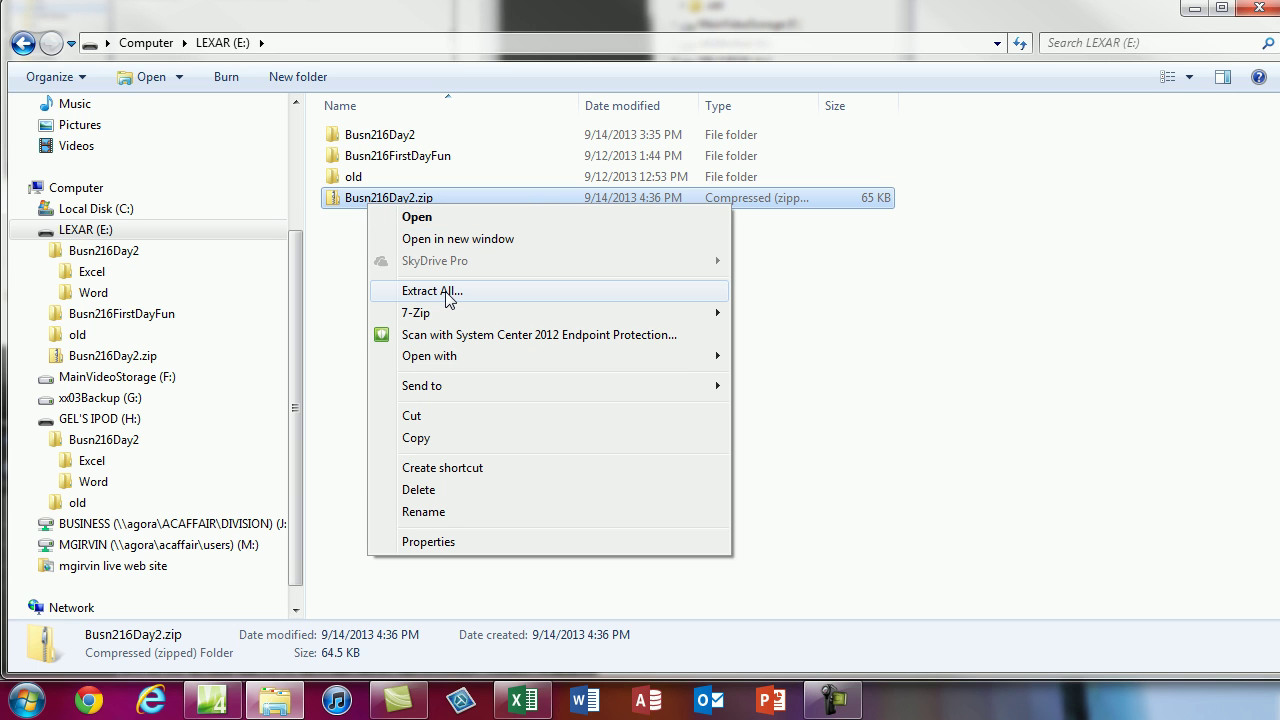
key(Escape)
click(389, 295)
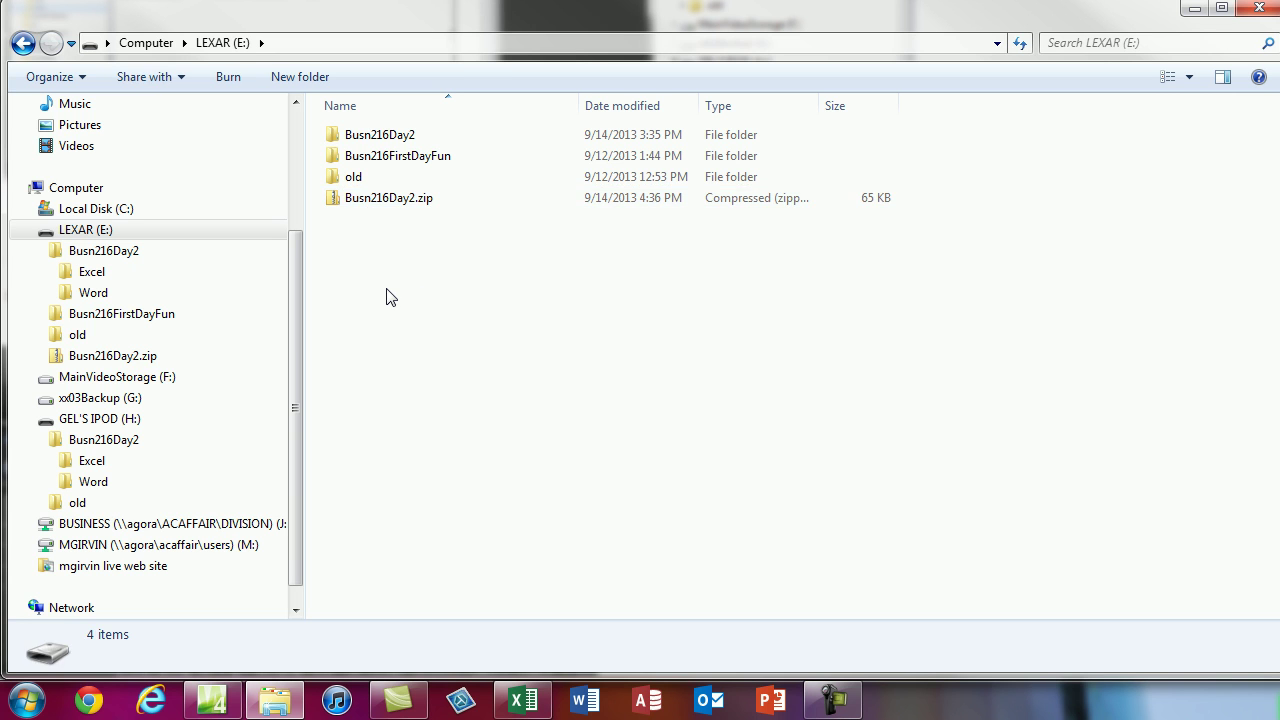
- Switch to Excel and close Video 2Topics.xlsx, saving its changes
click(525, 705)
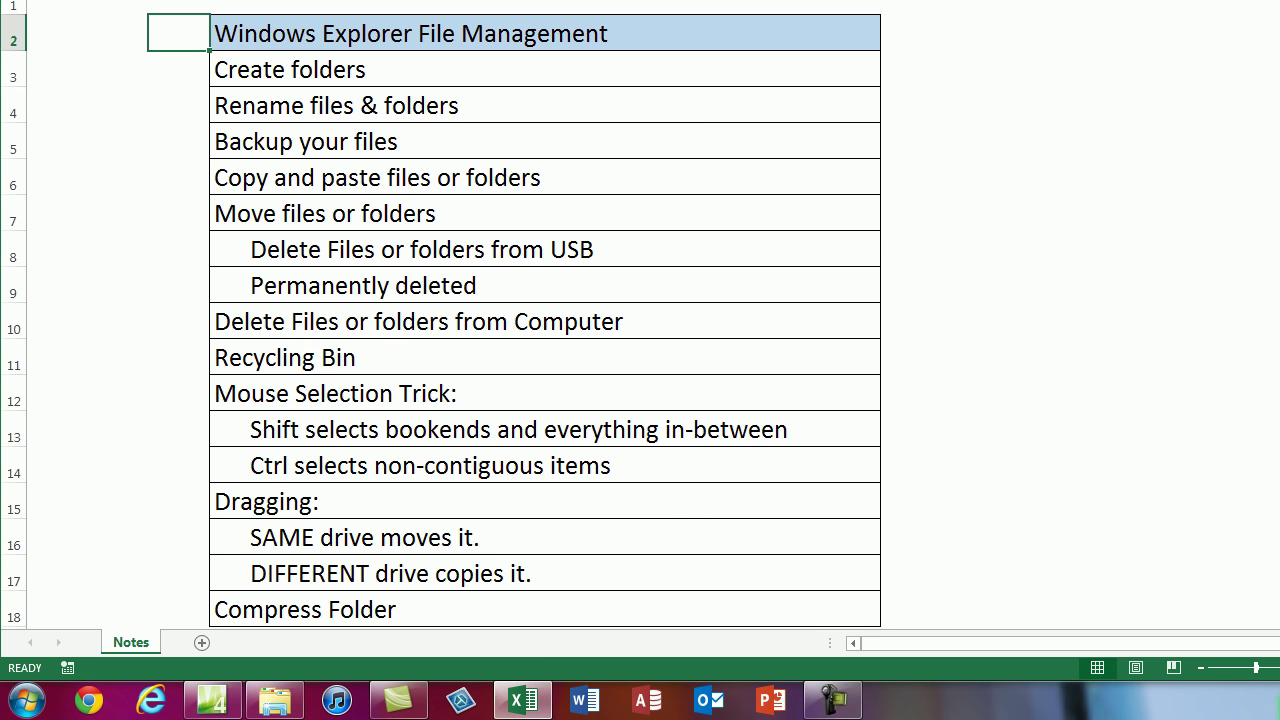
click(1194, 9)
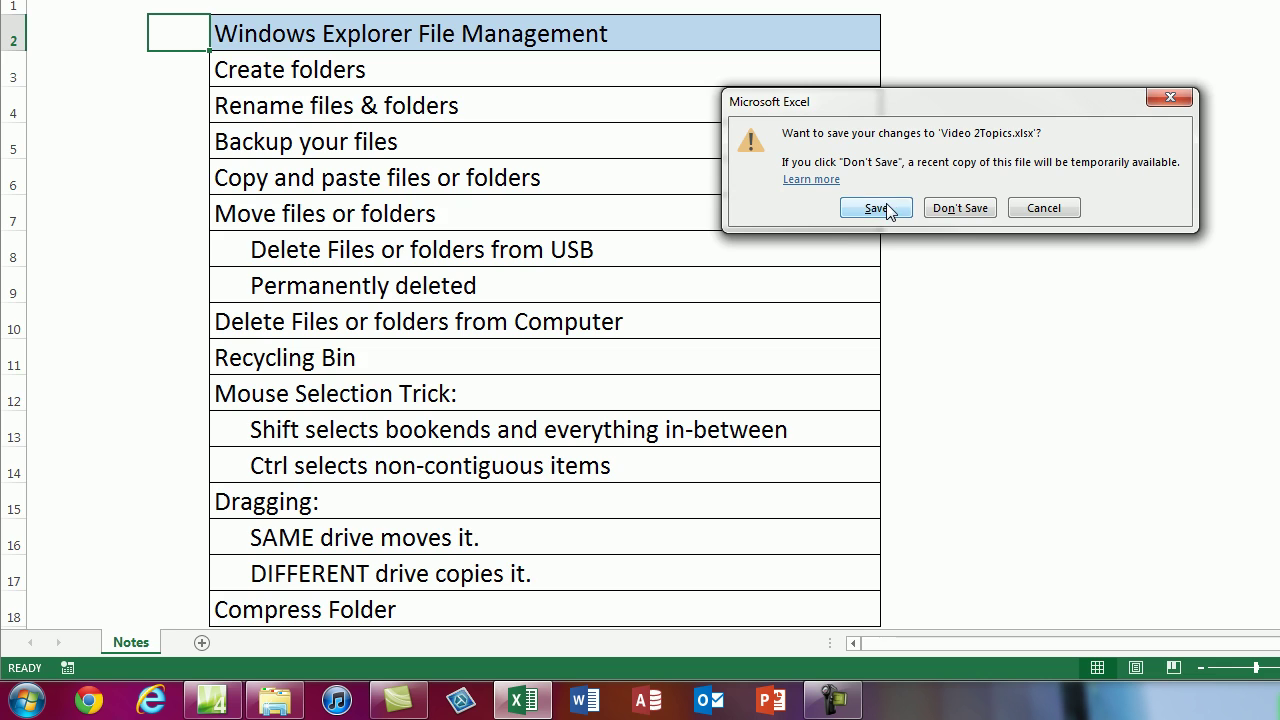
click(900, 210)
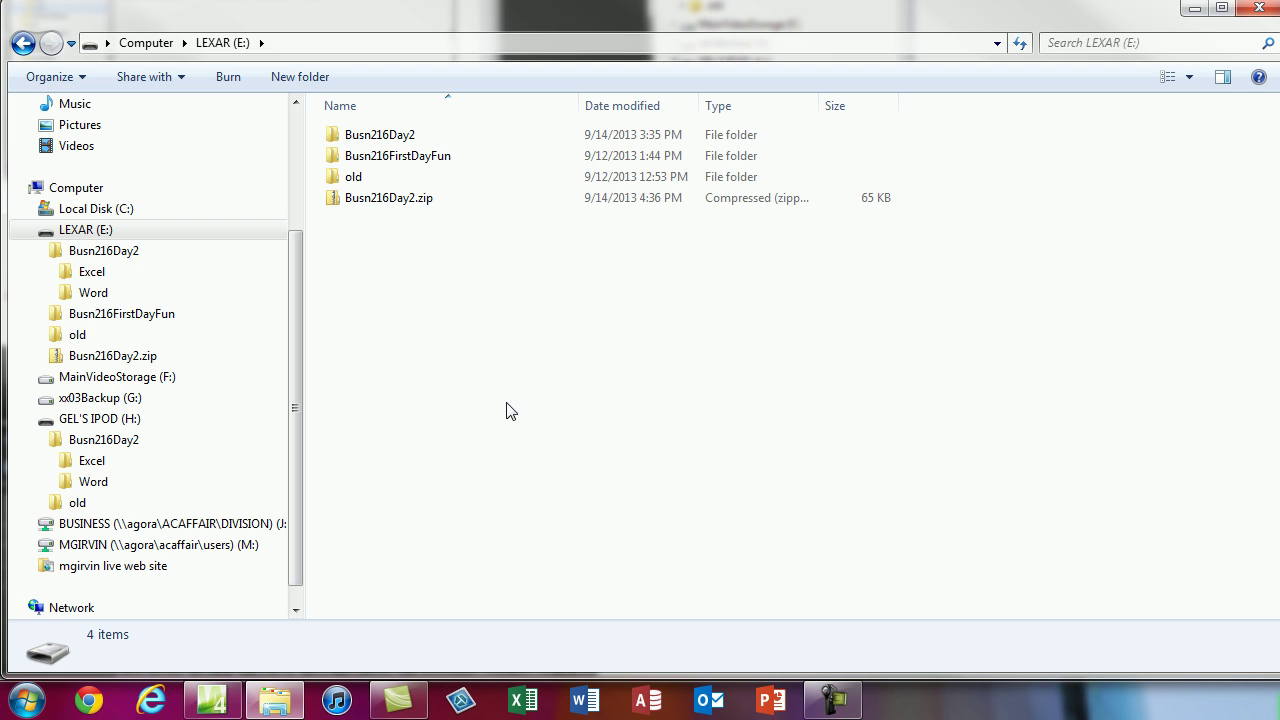
- Create a blank Excel workbook, name it My2ndDayExcelFile for saving, and choose Busn216Day2's Excel subfolder on LEXAR (E:) as its location
click(525, 703)
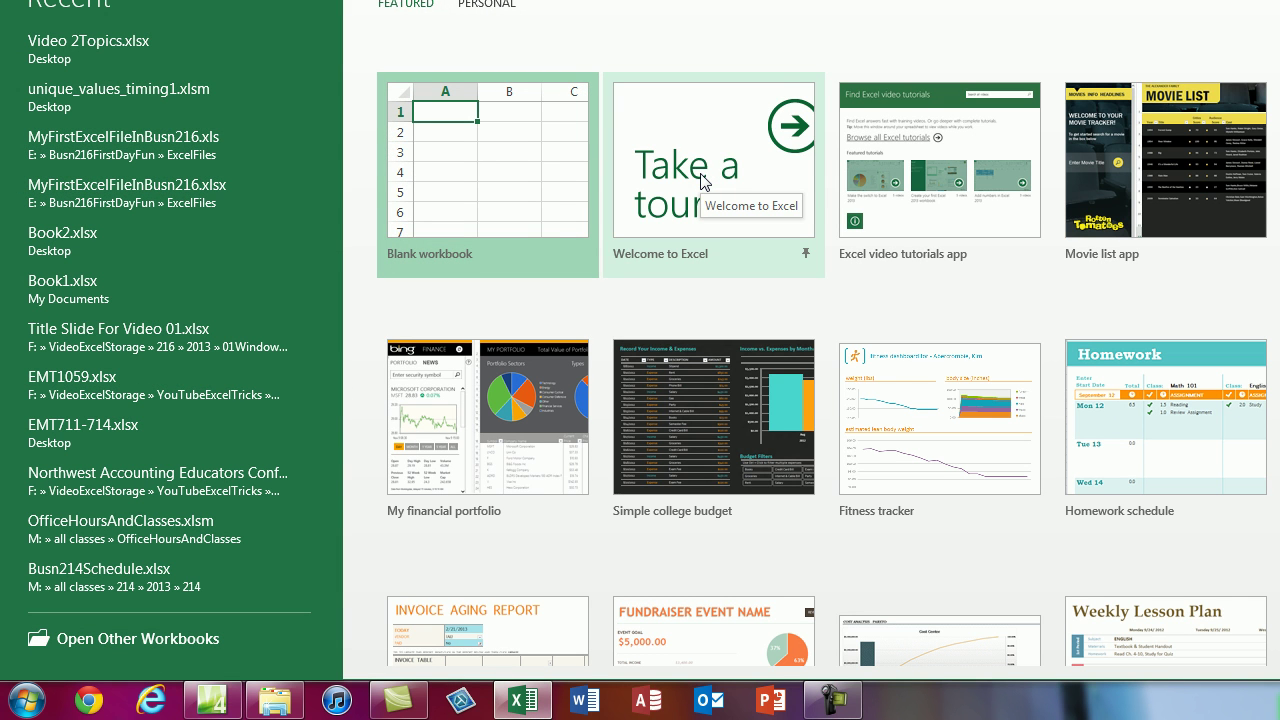
click(491, 162)
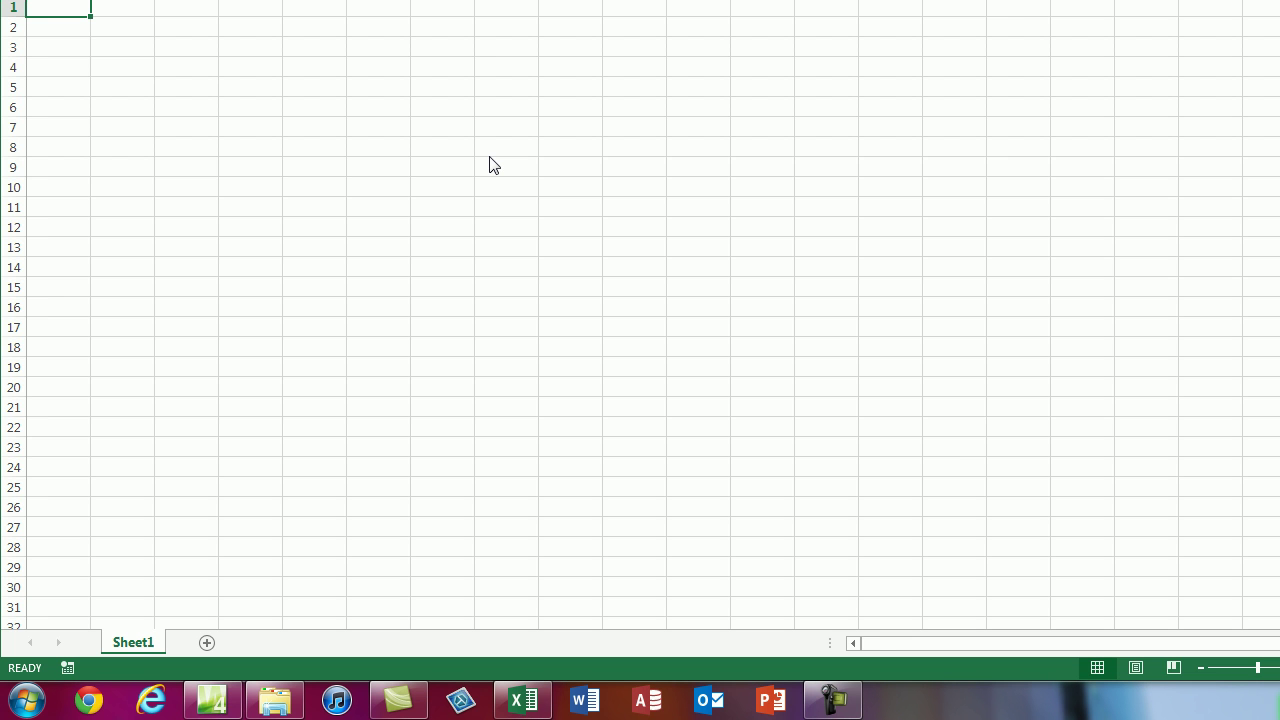
key(F12)
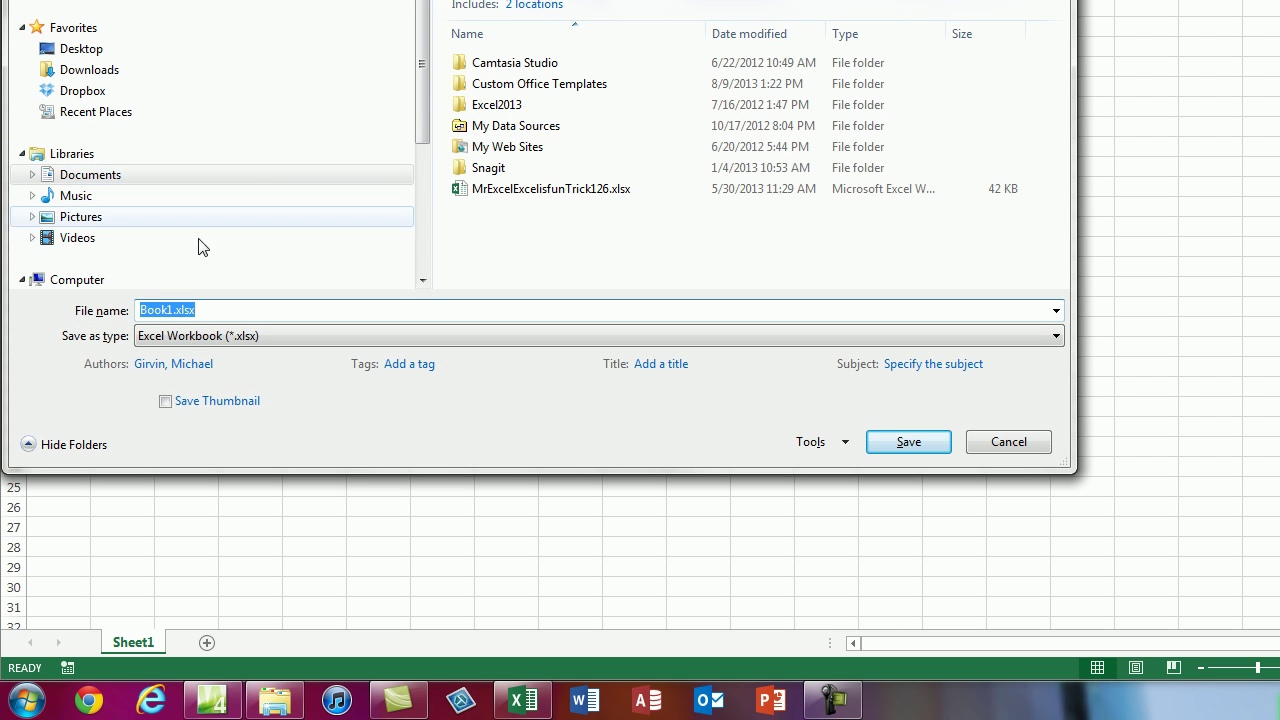
text(My2ndDayExcelFile)
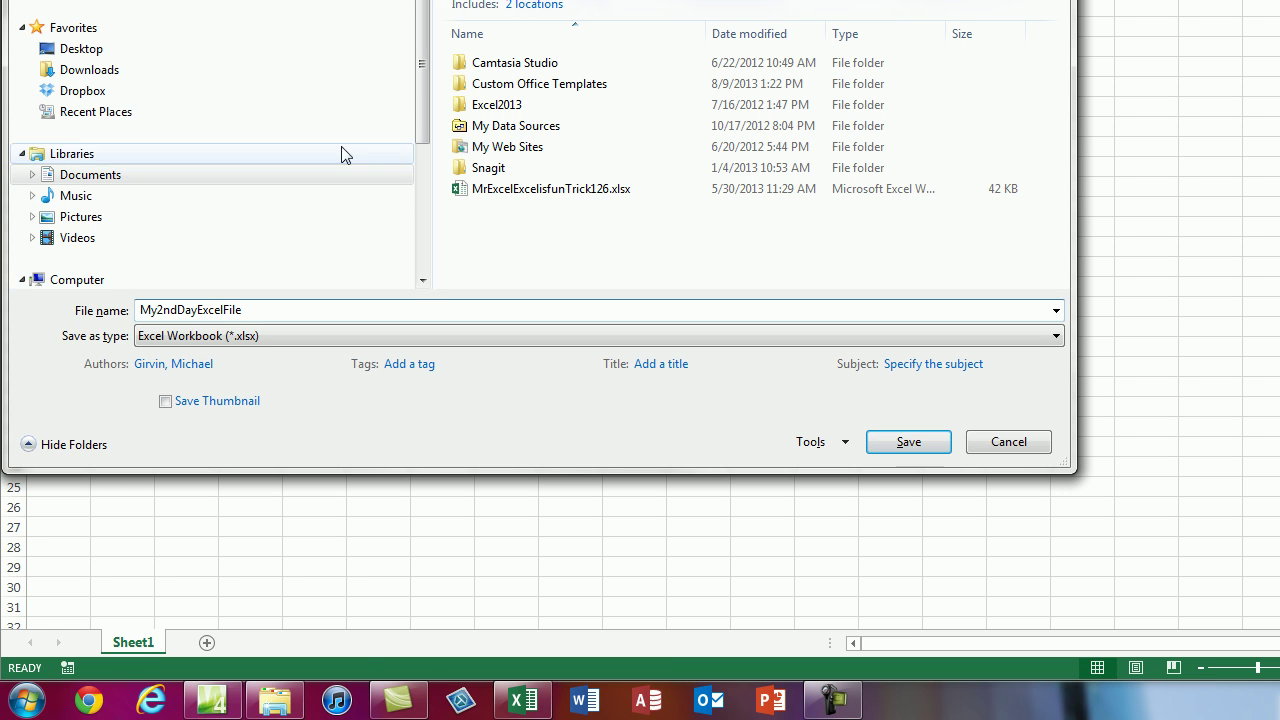
drag(419, 80, 422, 209)
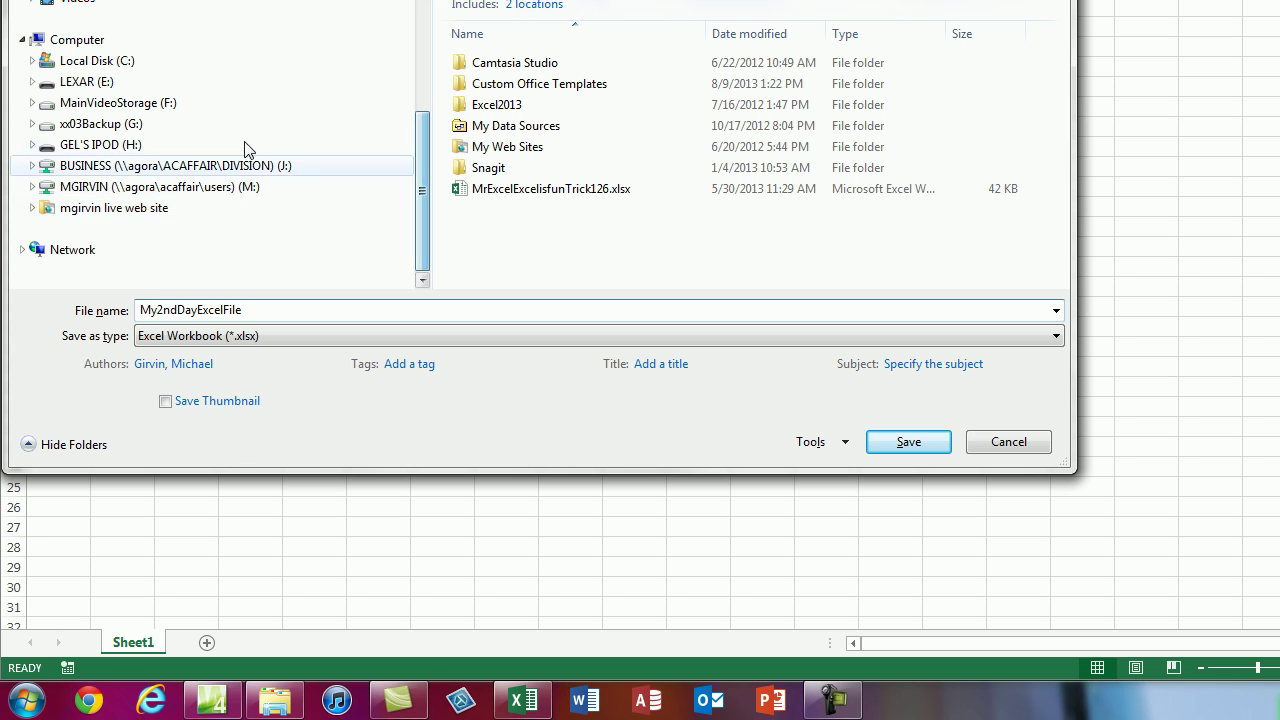
click(33, 82)
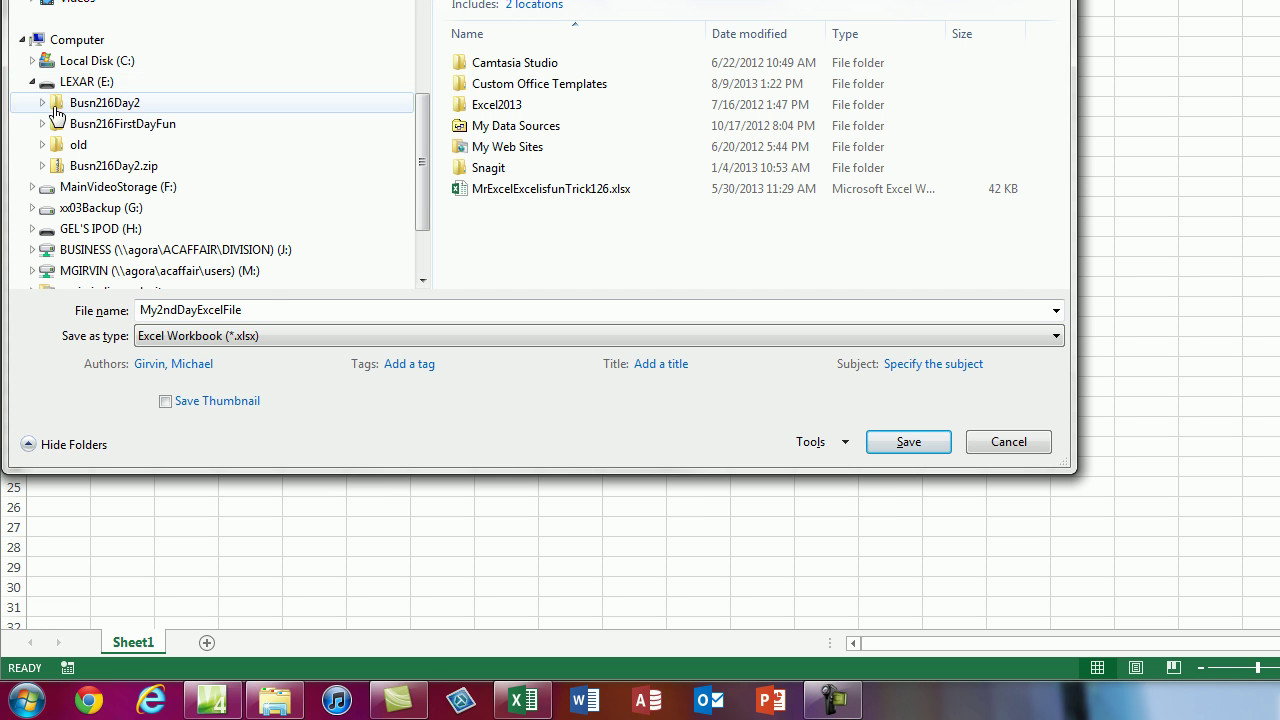
click(43, 103)
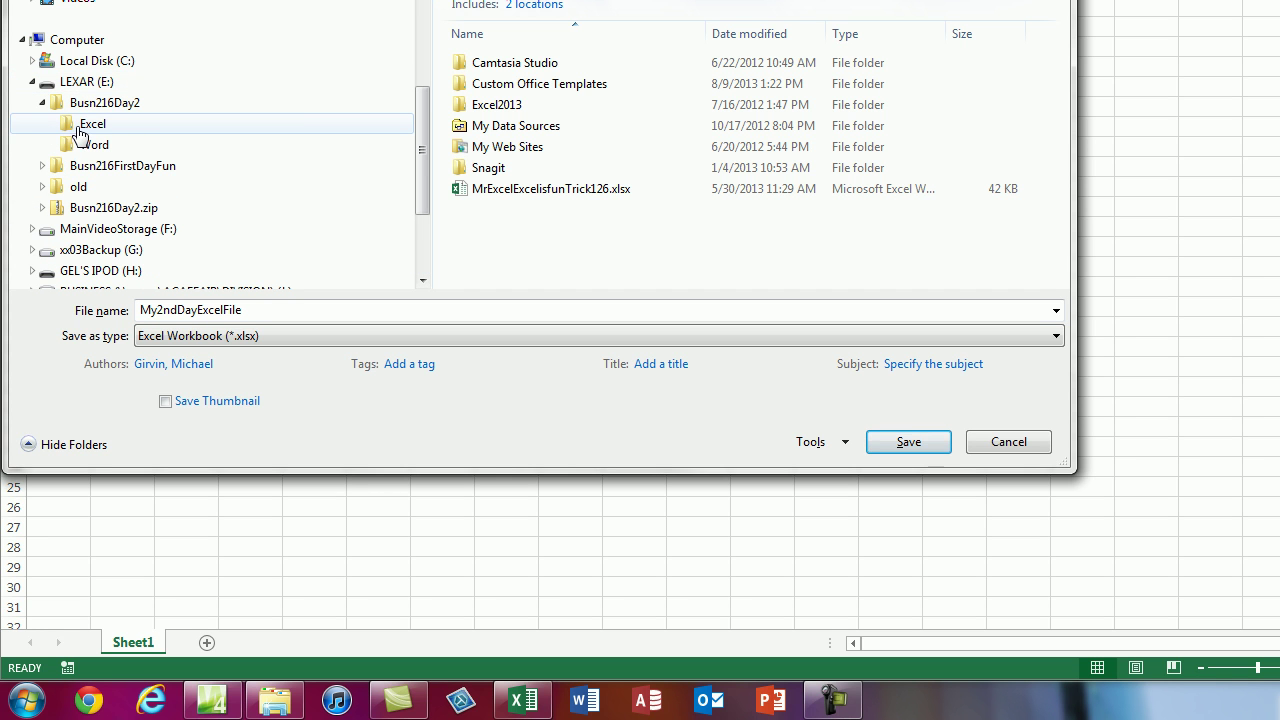
click(80, 128)
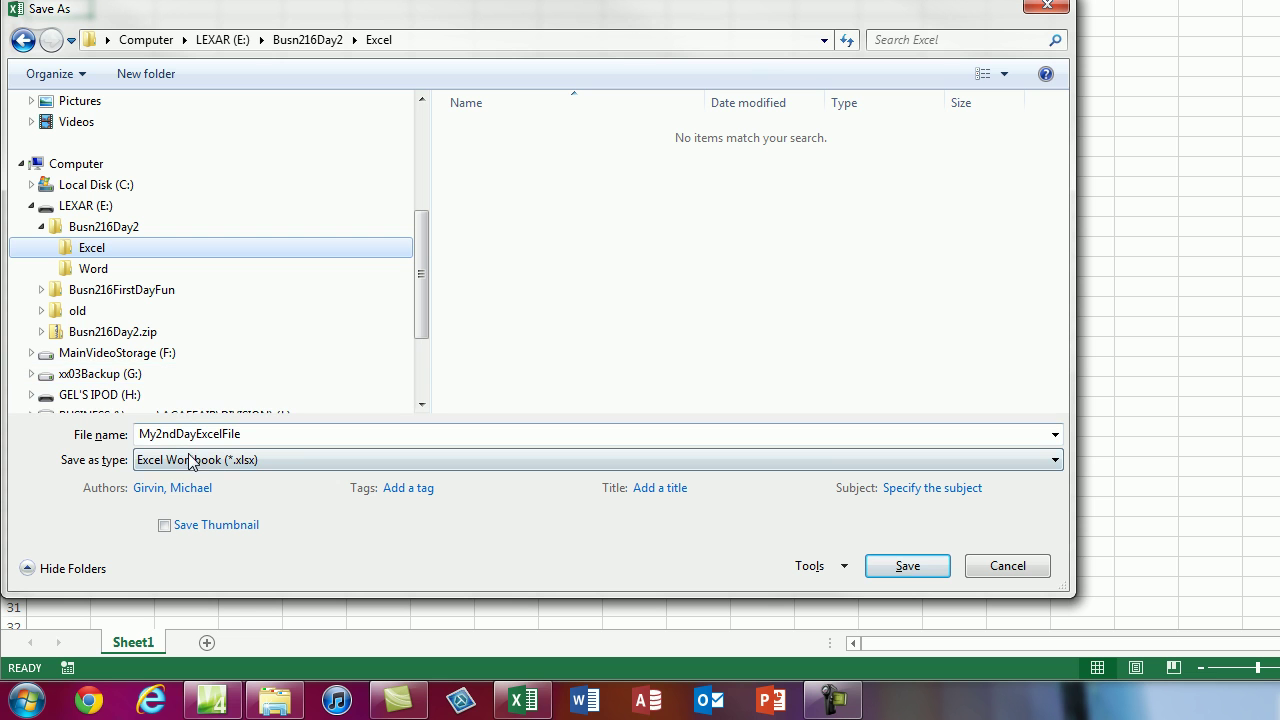
- Set the file type to Excel Macro-Enabled Workbook (*.xlsm) and save the workbook
click(280, 461)
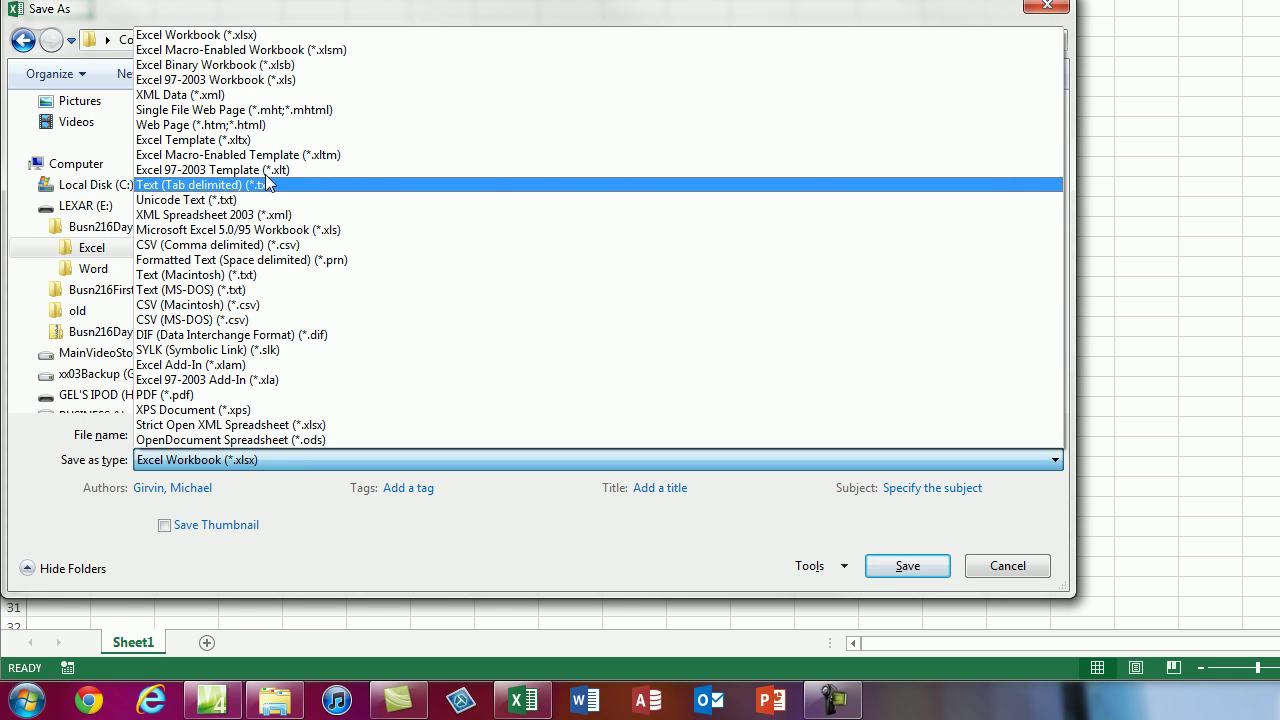
click(281, 52)
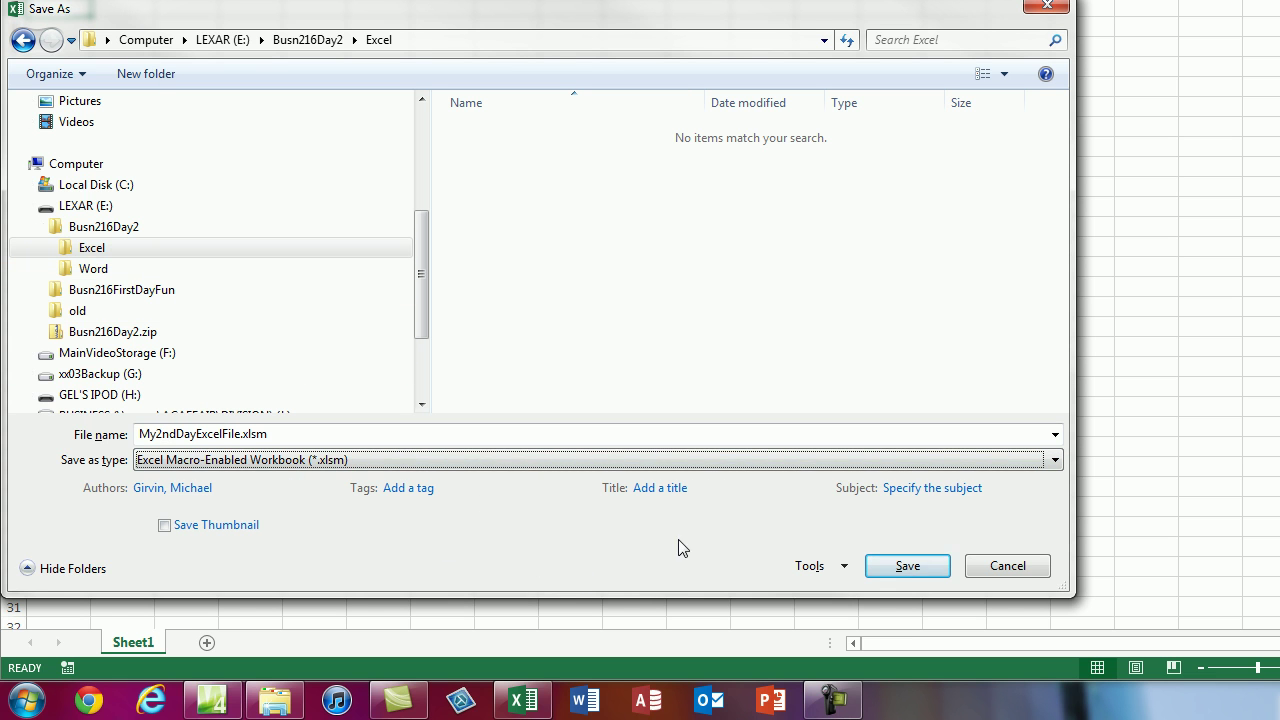
click(903, 565)
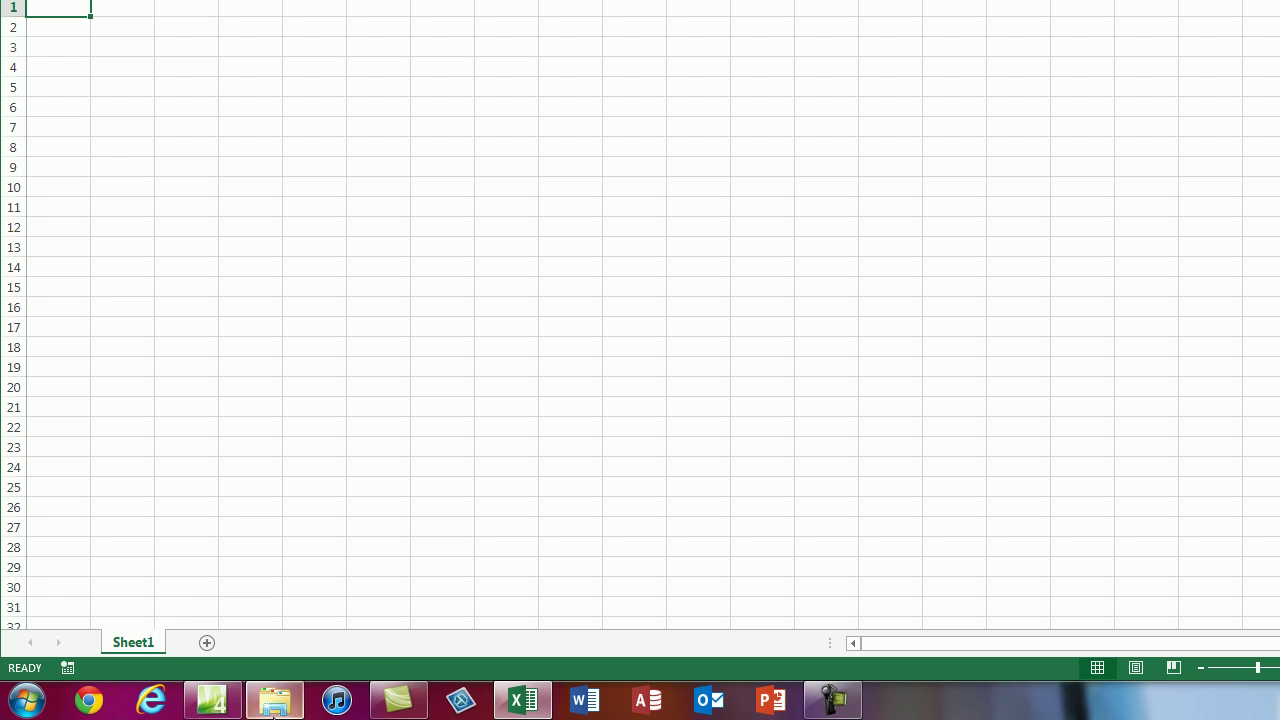
- Switch to Windows Explorer and open Day2WordFileWithStory.docx from Busn216Day2's Word subfolder on LEXAR (E:)
click(276, 708)
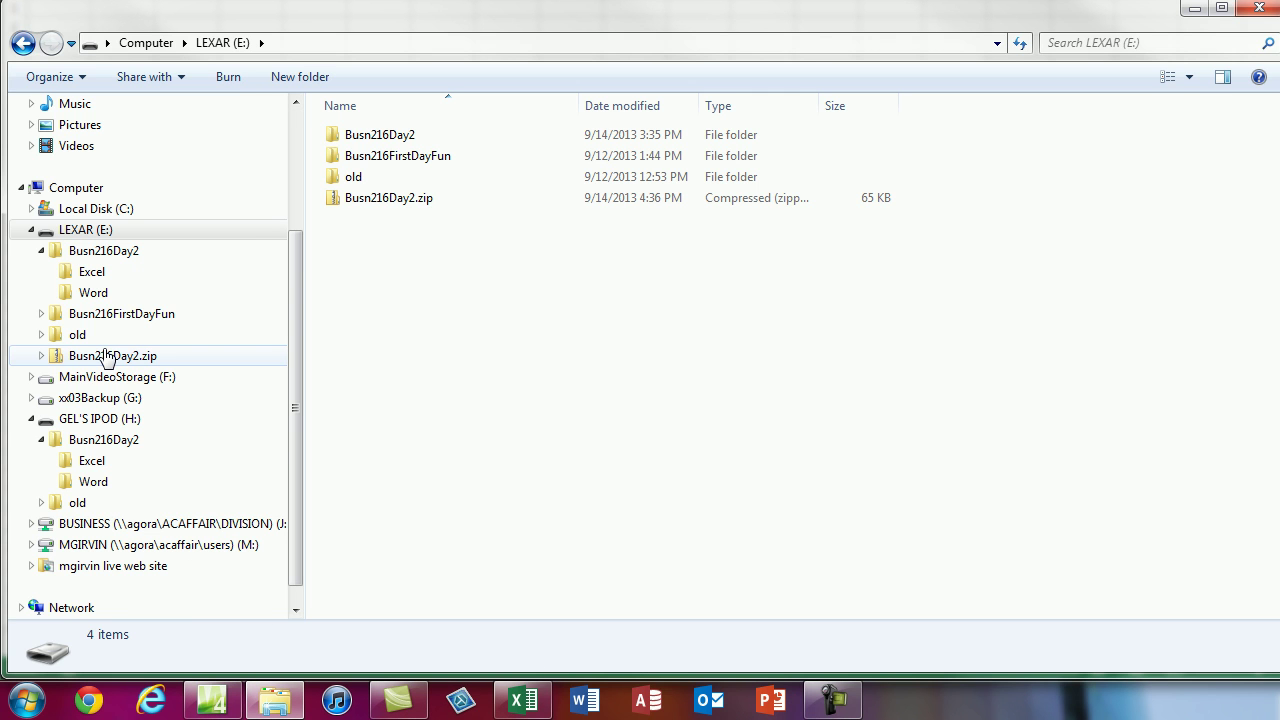
click(100, 296)
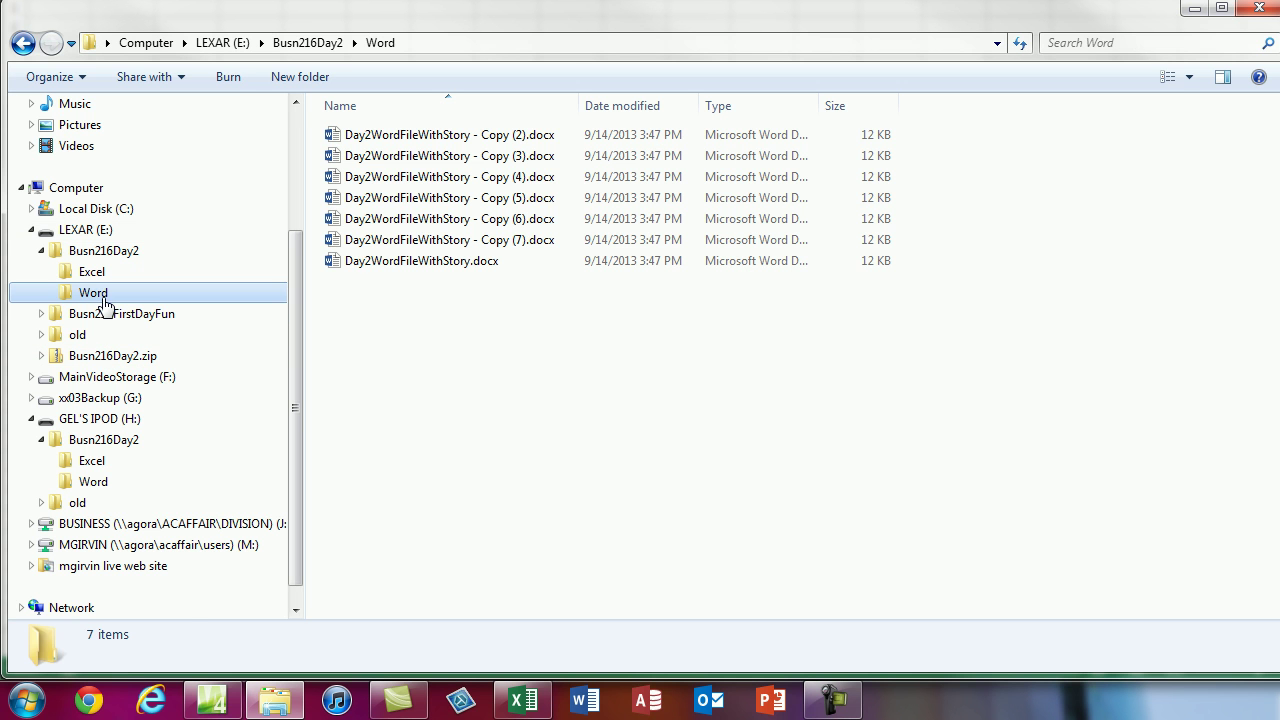
double_click(463, 263)
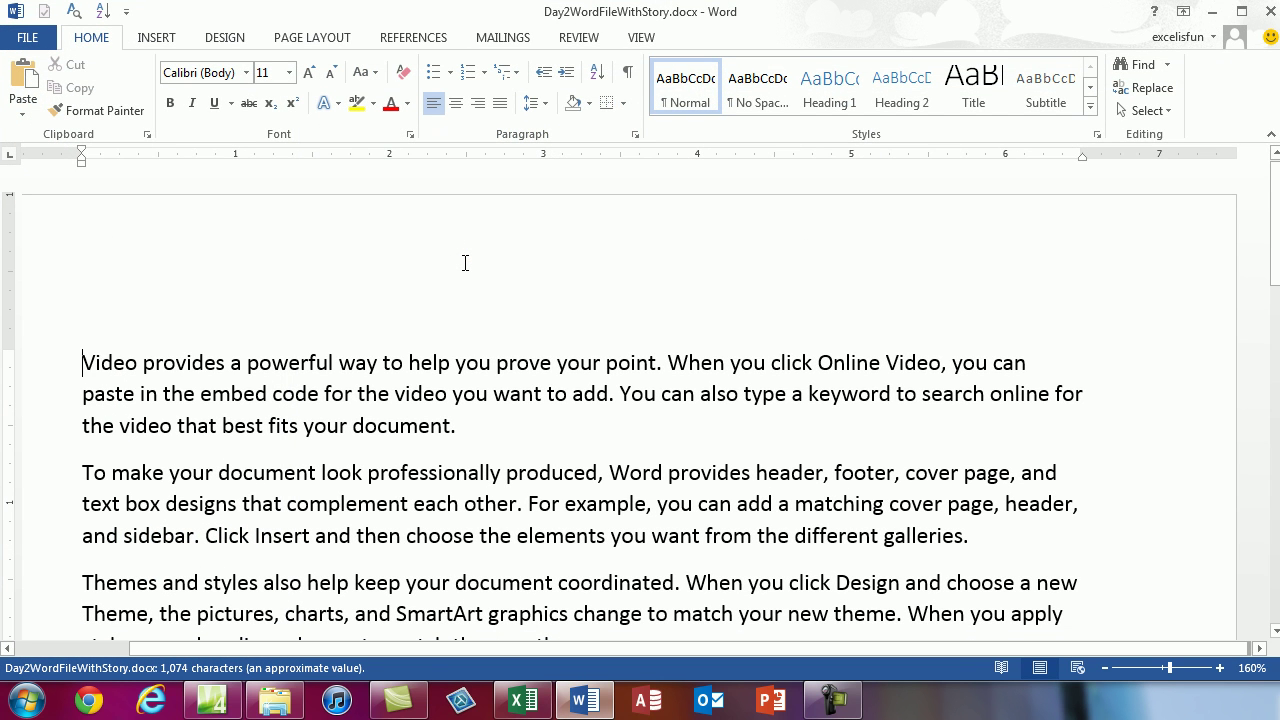
- Switch from the Word document to the My2ndDayExcelFile.xlsm workbook in Excel
click(519, 698)
click(594, 703)
click(595, 704)
click(597, 706)
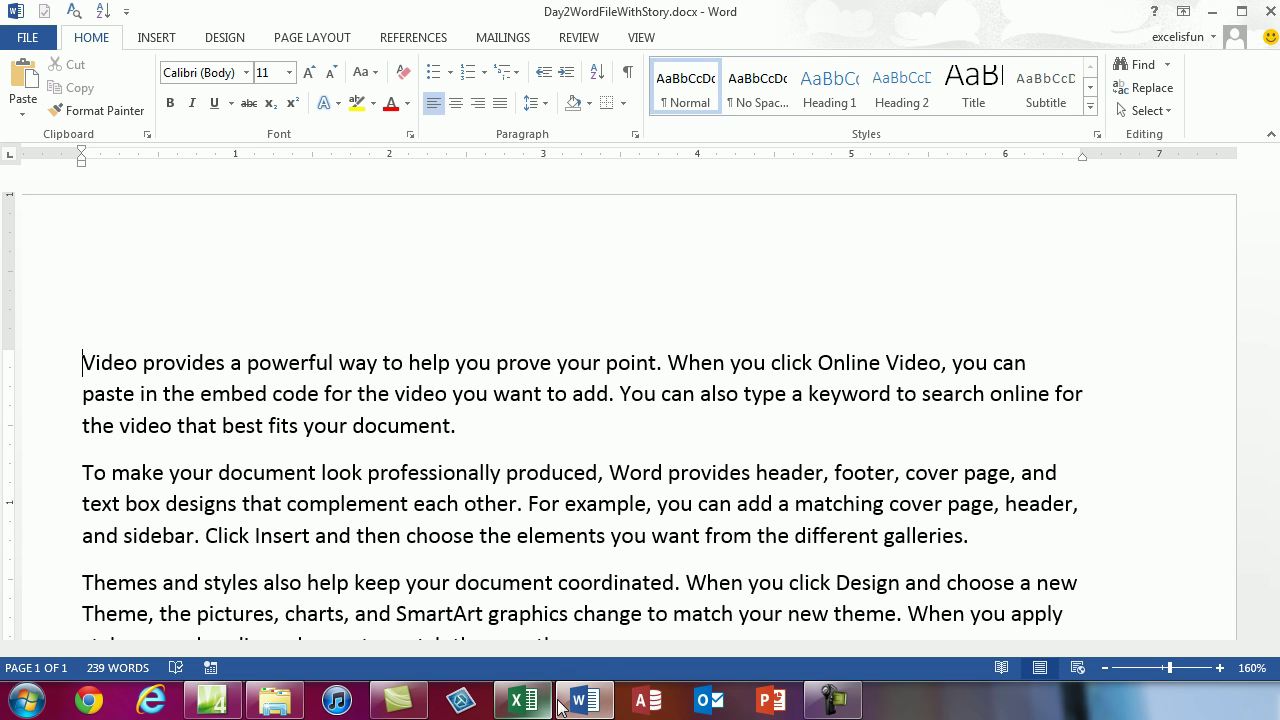
mouse_move(564, 710)
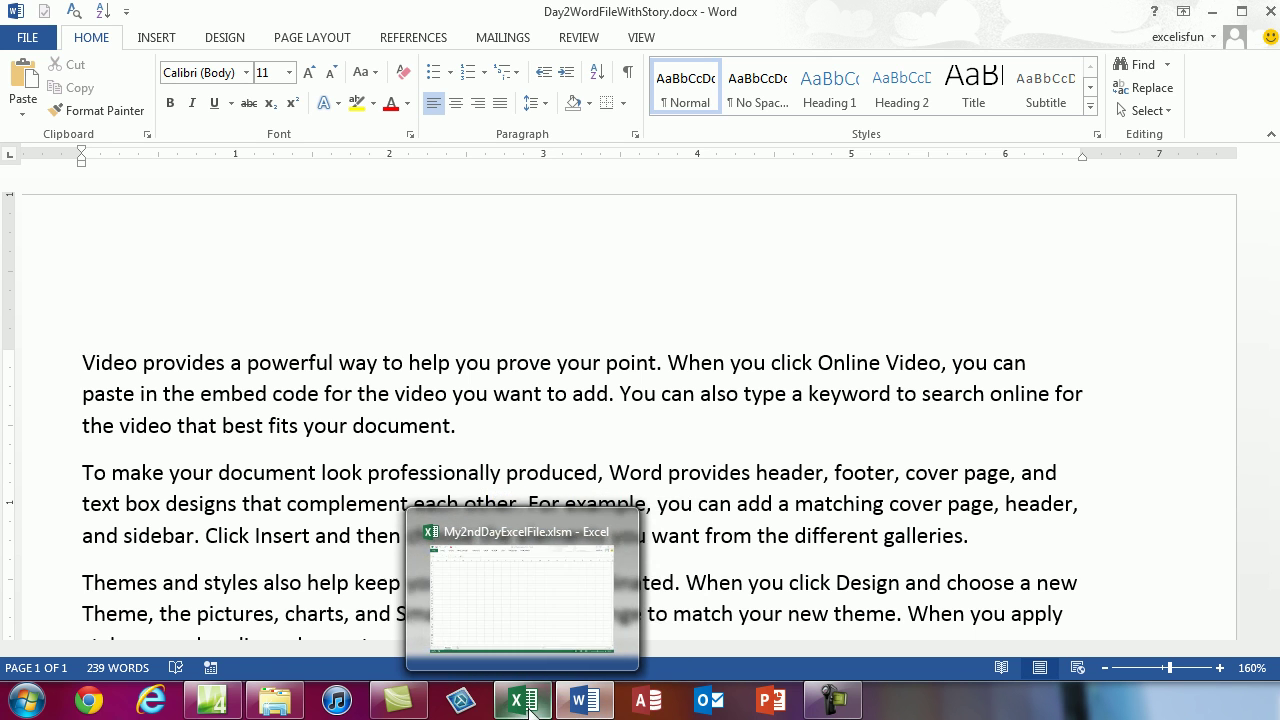
click(530, 704)
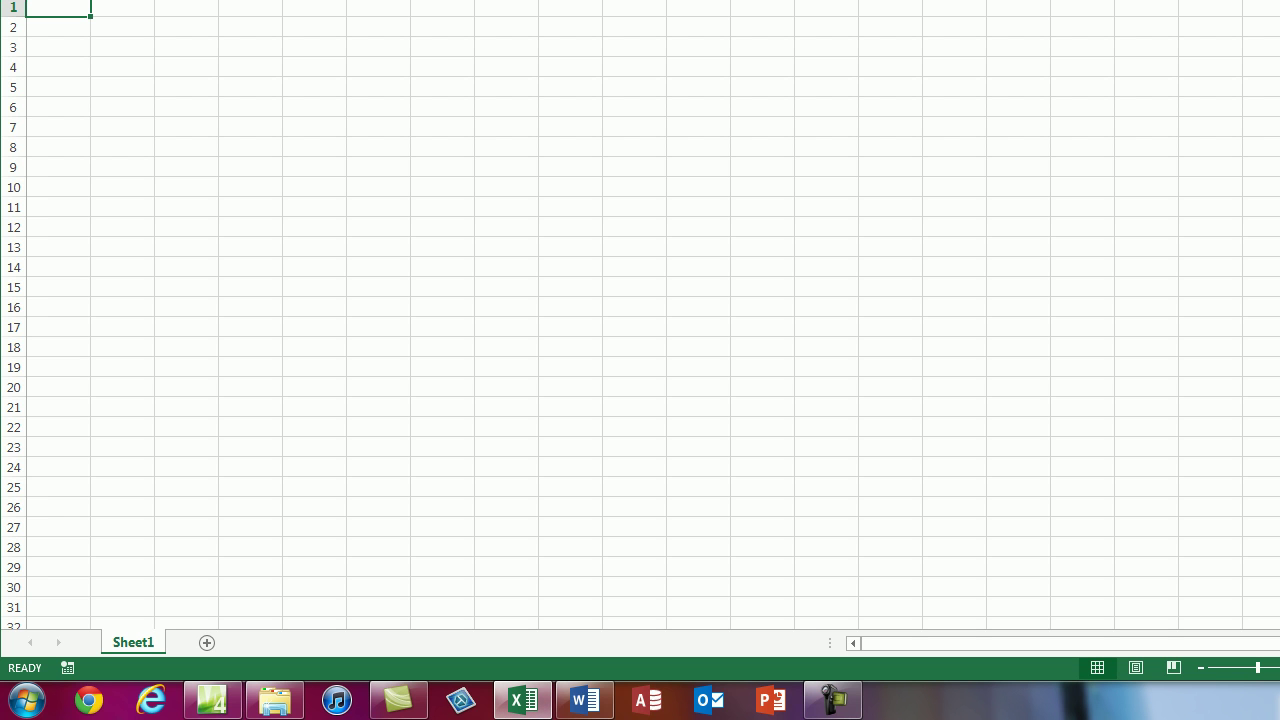
key(ctrl+shift+F1)
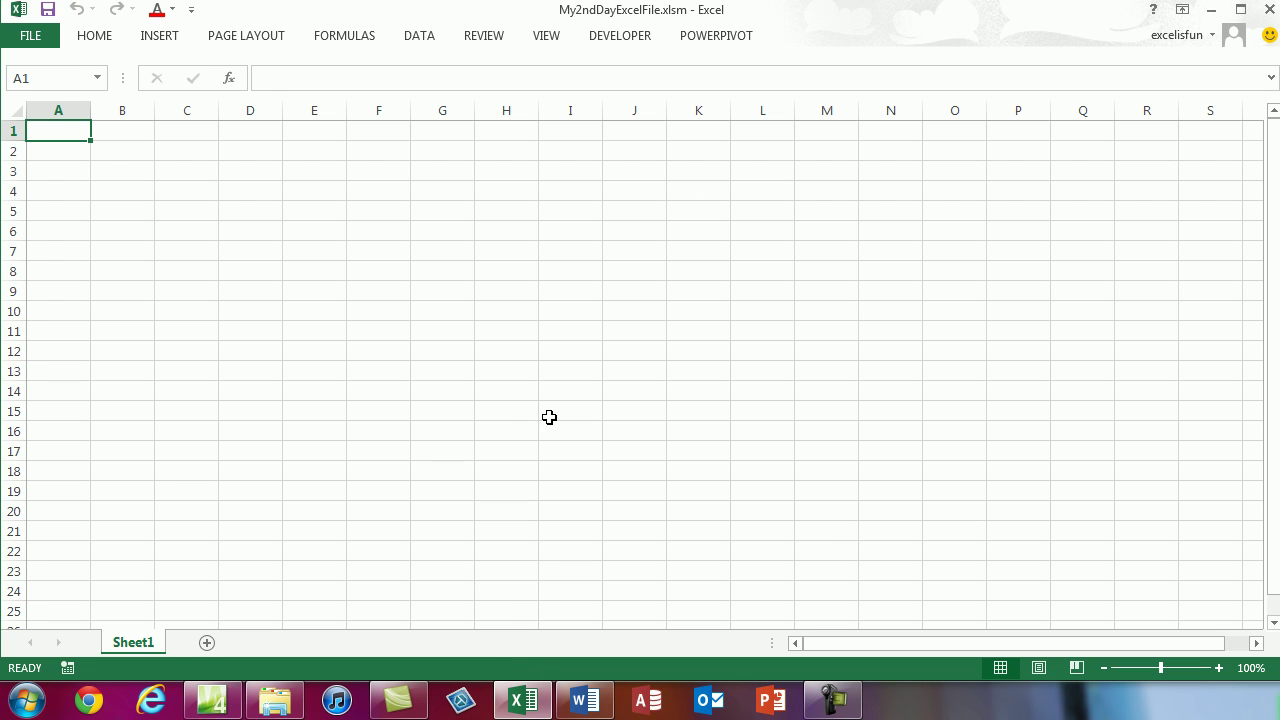
- Switch back and forth between the Excel workbook and Day2WordFileWithStory.docx, finishing on the Word document
key(alt+Tab)
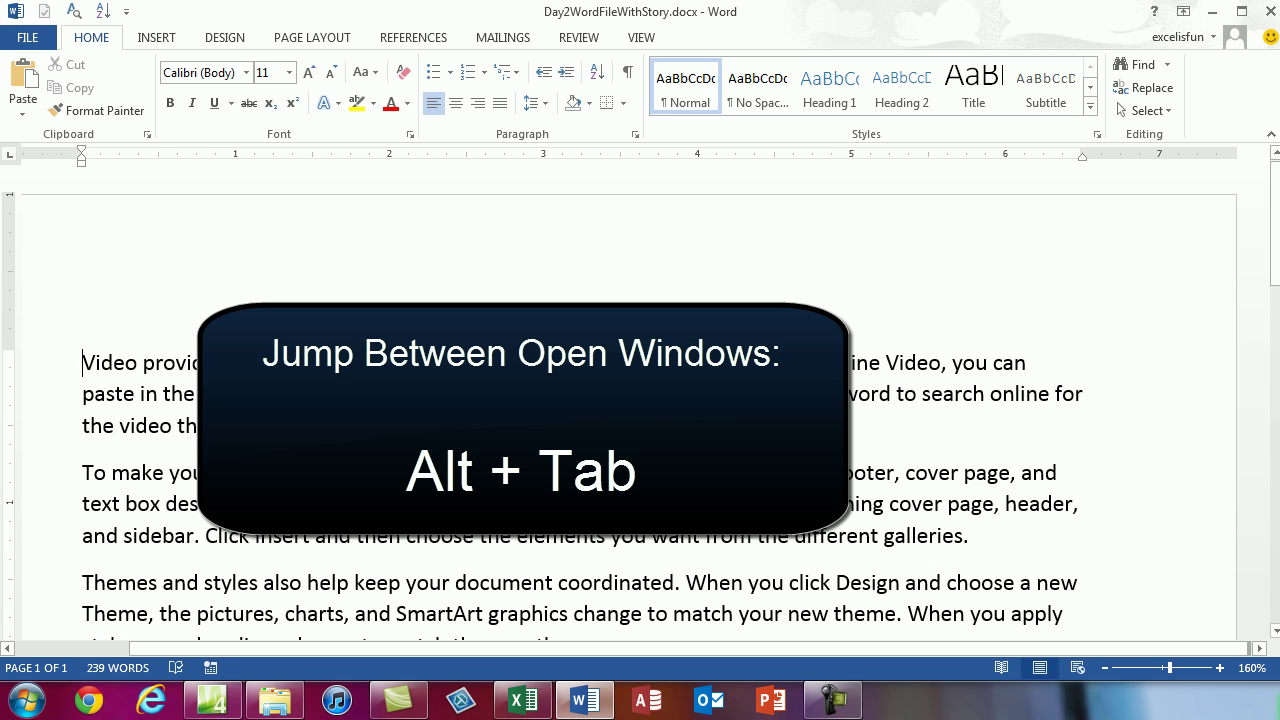
key(alt+Tab)
key(alt+Tab)
key(alt+Tab)
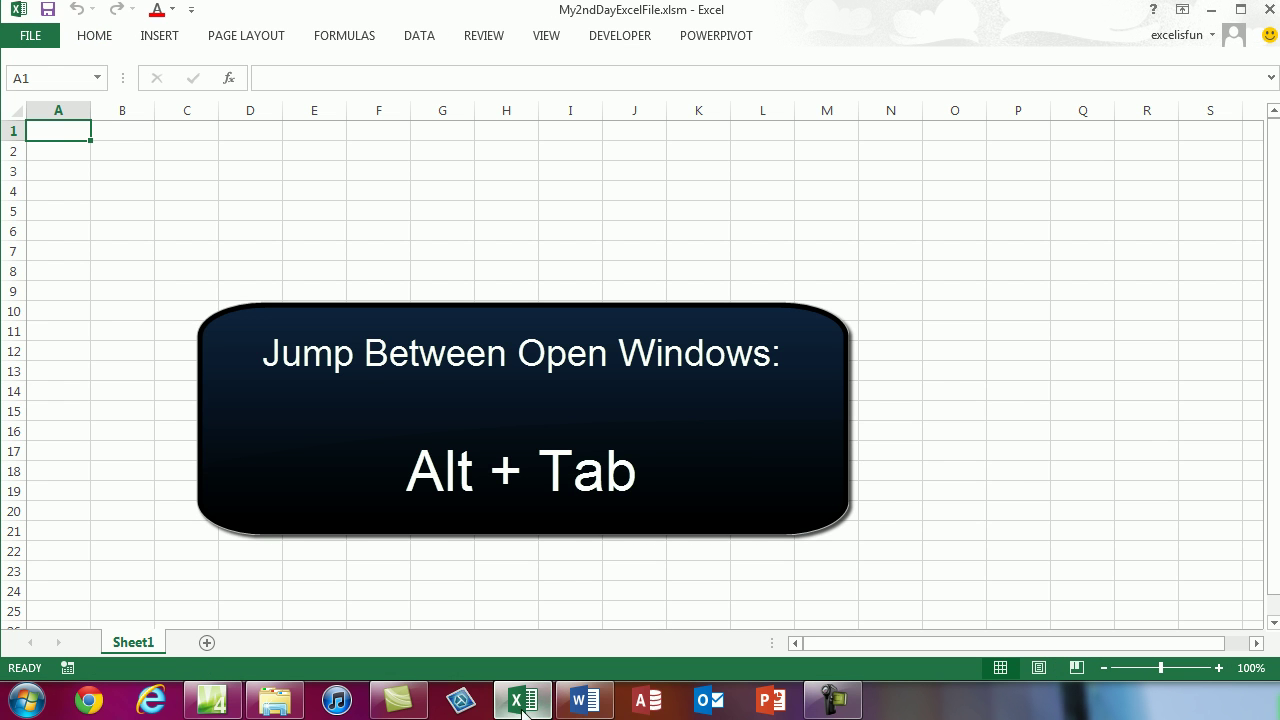
key(alt+Tab)
key(alt+Tab)
key(alt+Tab)
key(alt+Tab)
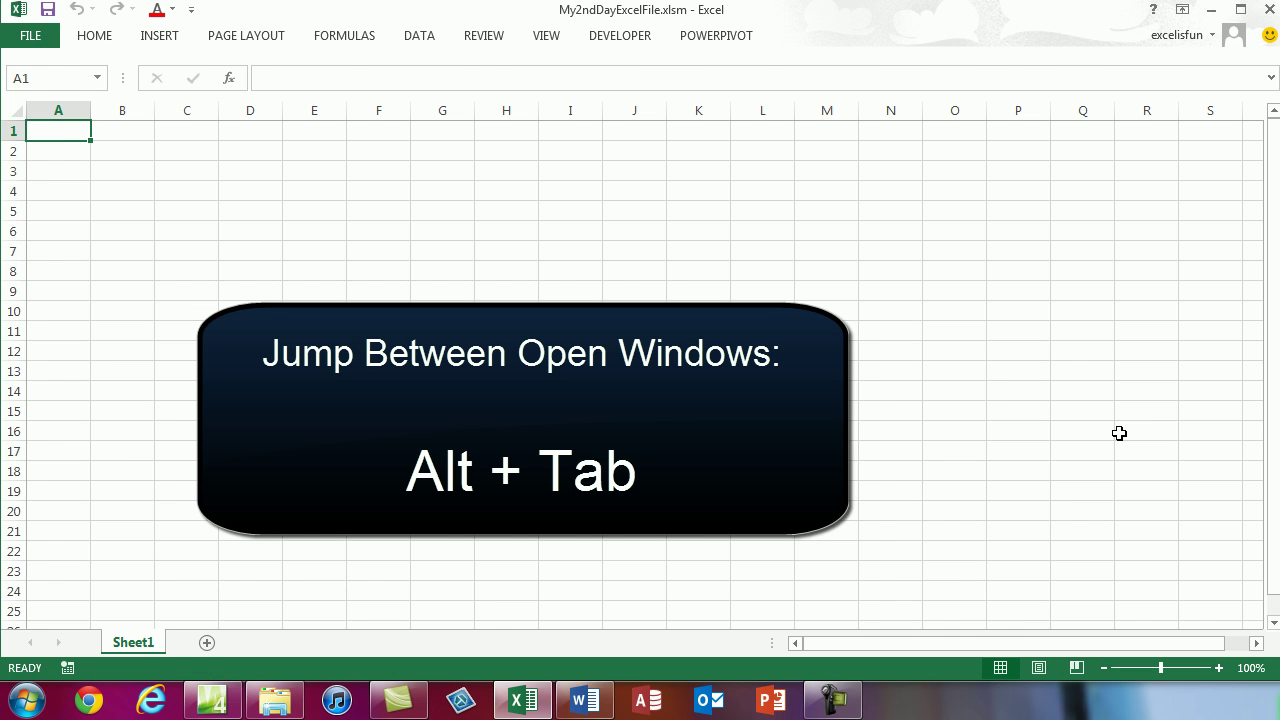
key(alt+Tab)
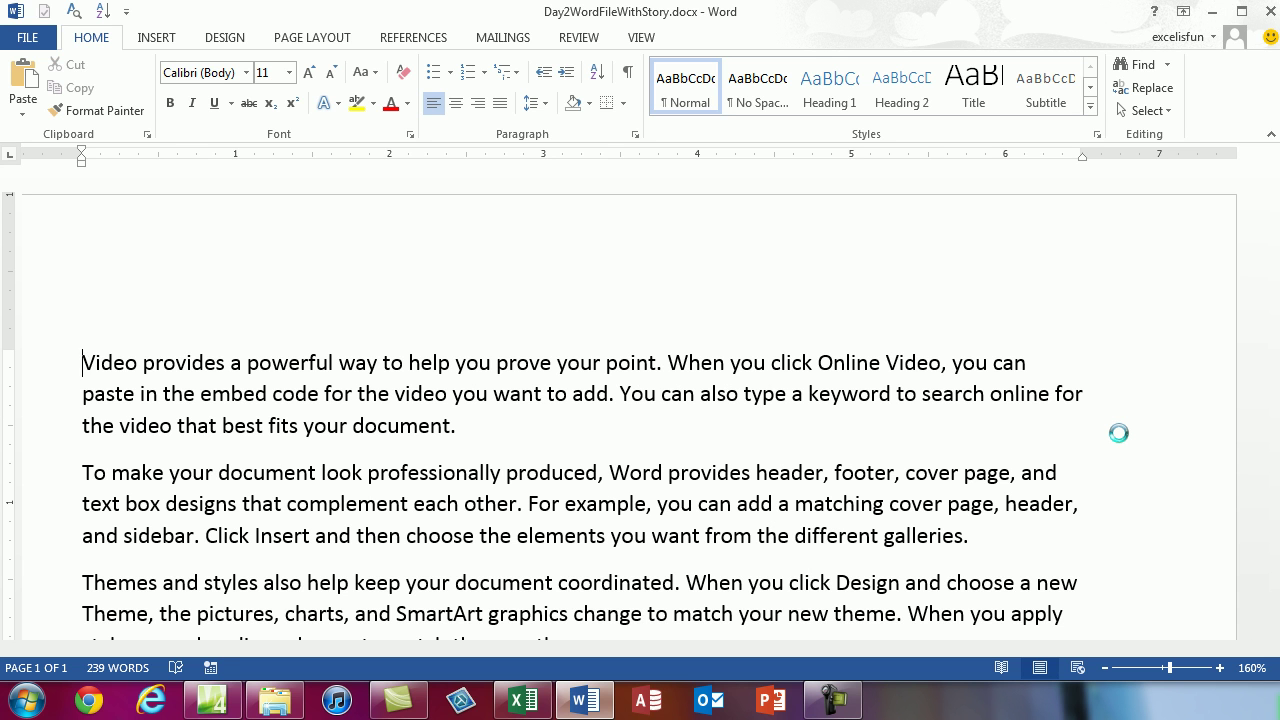
key(alt+Tab)
key(alt+Tab)
- Copy the word "Video" from the start of the Word document into cell A1 of My2ndDayExcelFile.xlsm in Excel
double_click(100, 366)
key(ctrl+c)
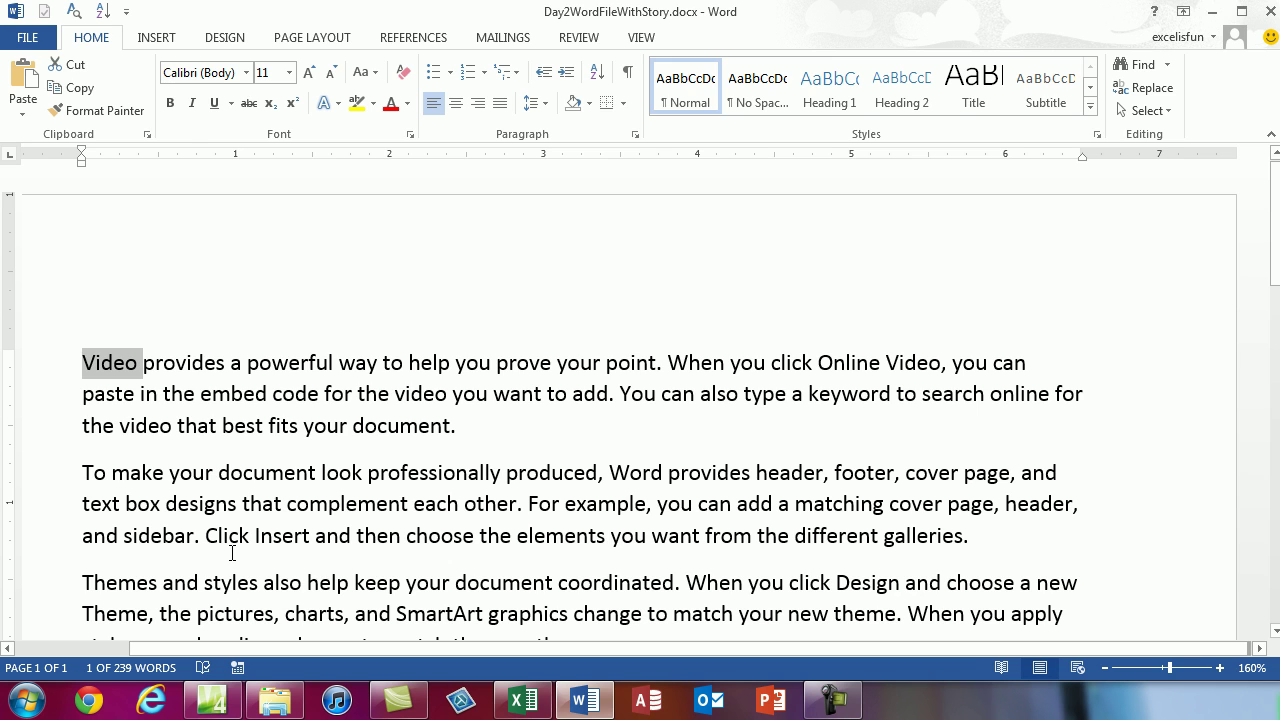
key(alt+Tab)
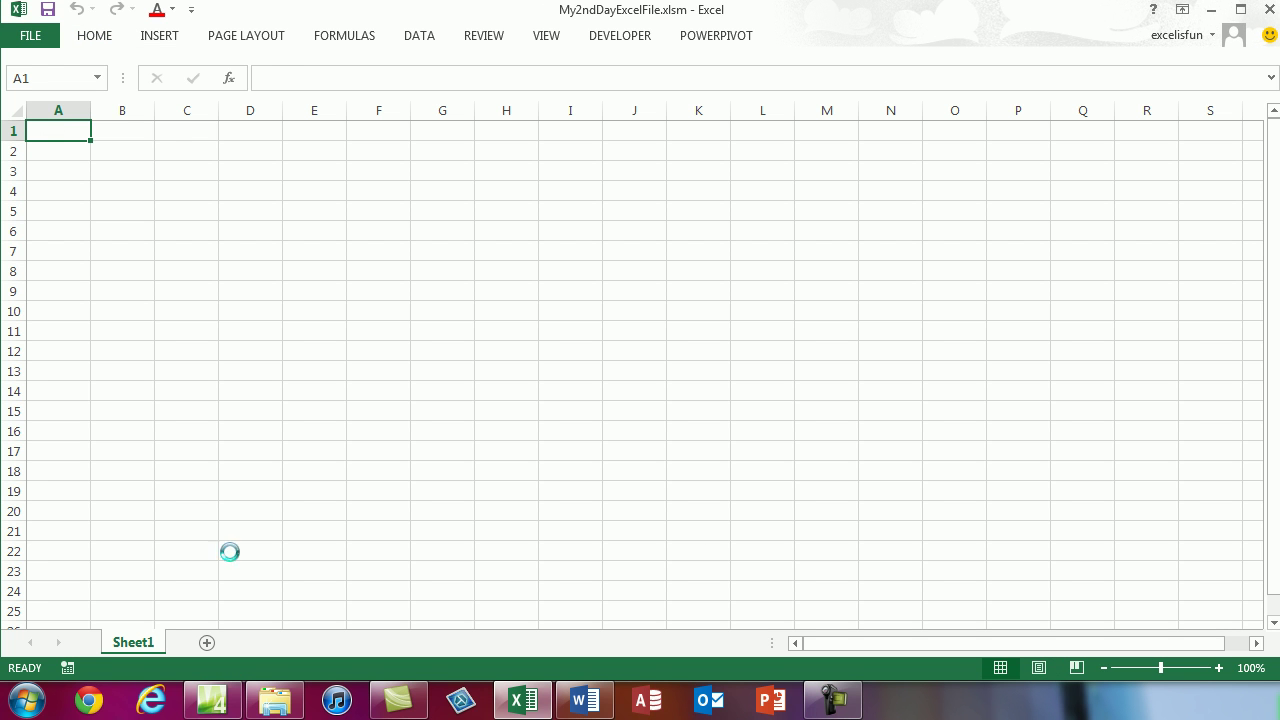
key(ctrl+v)
key(Return)
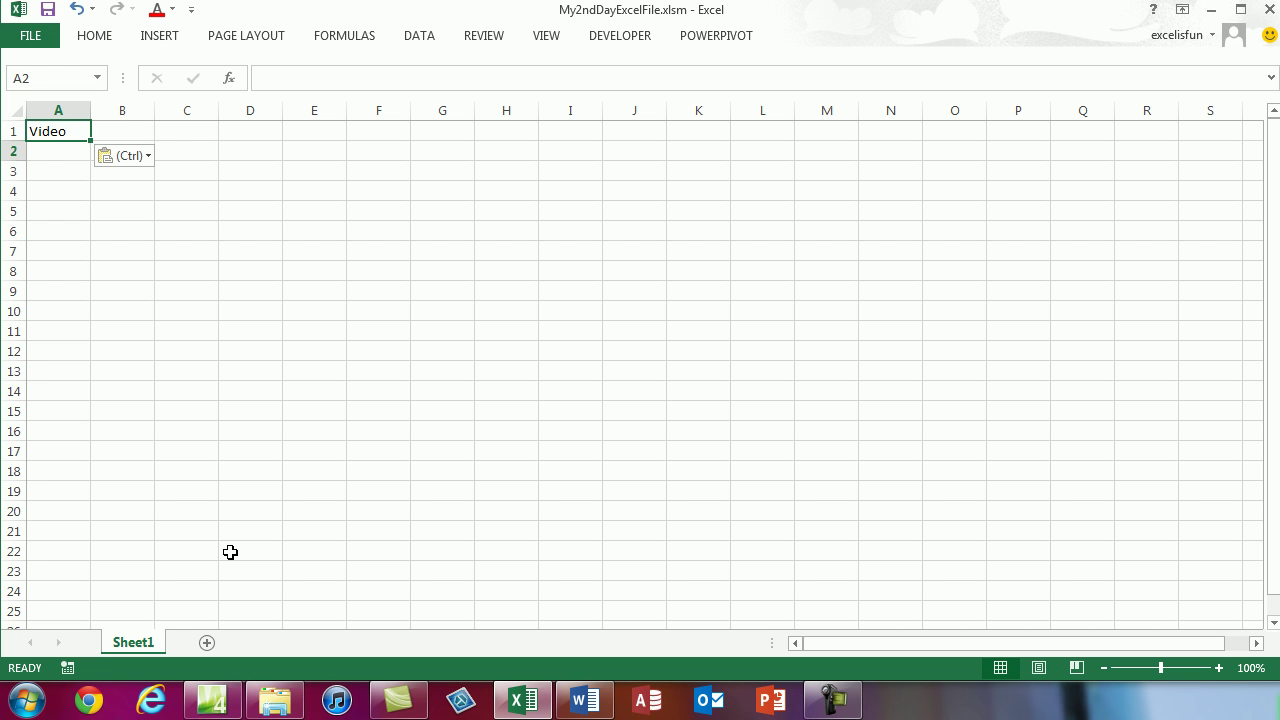
- Return to Word, copy "powerful" from the first sentence, and paste it into cell A2 of the Excel workbook
key(alt+Tab)
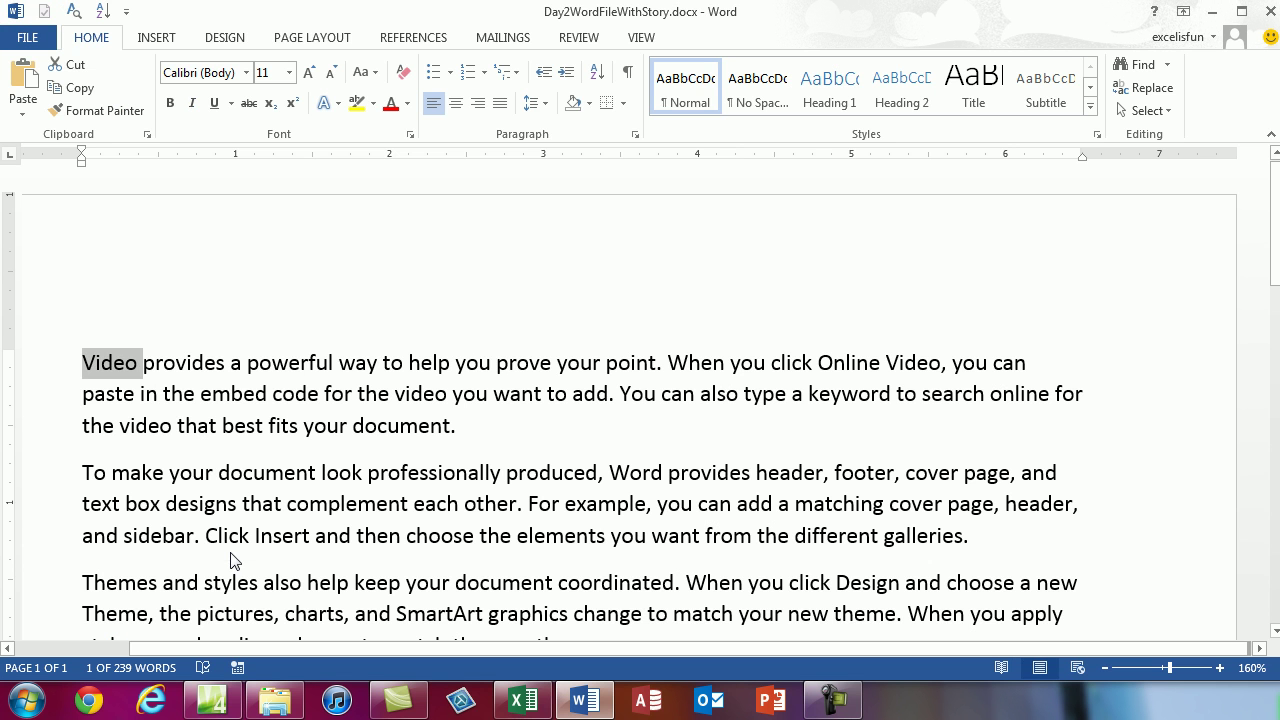
double_click(300, 358)
key(ctrl+c)
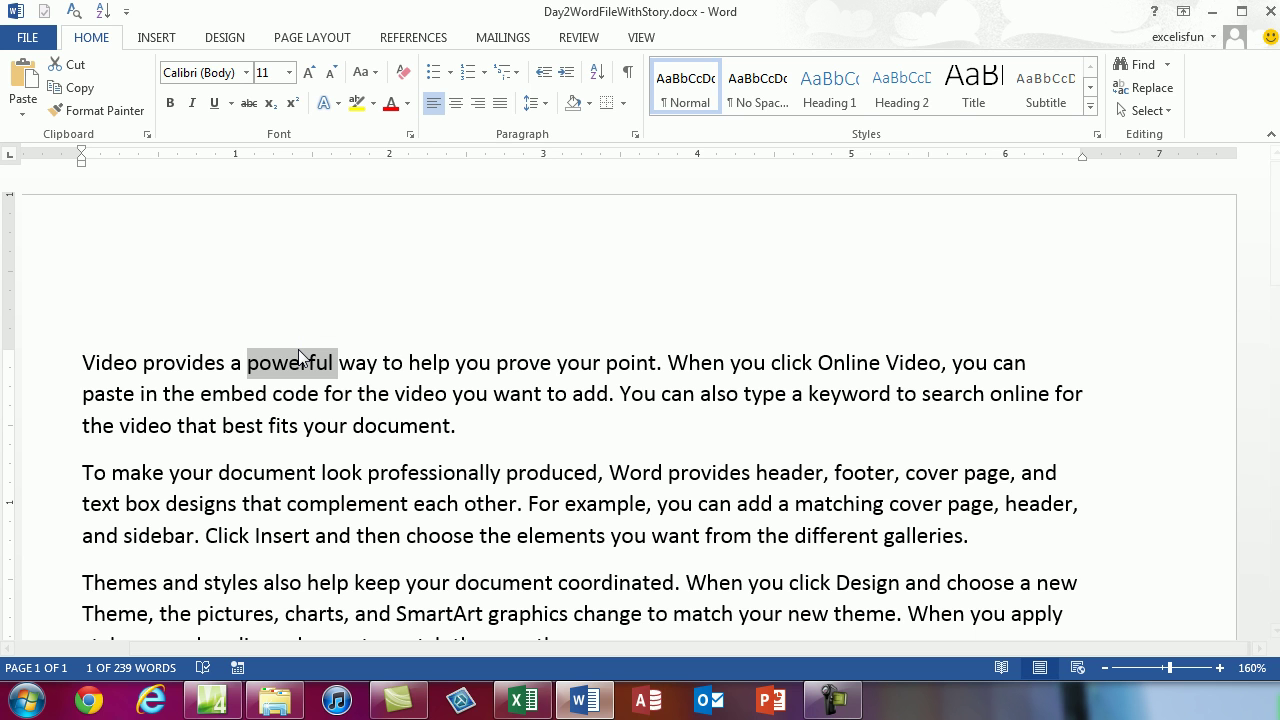
key(alt+Tab)
key(ctrl+v)
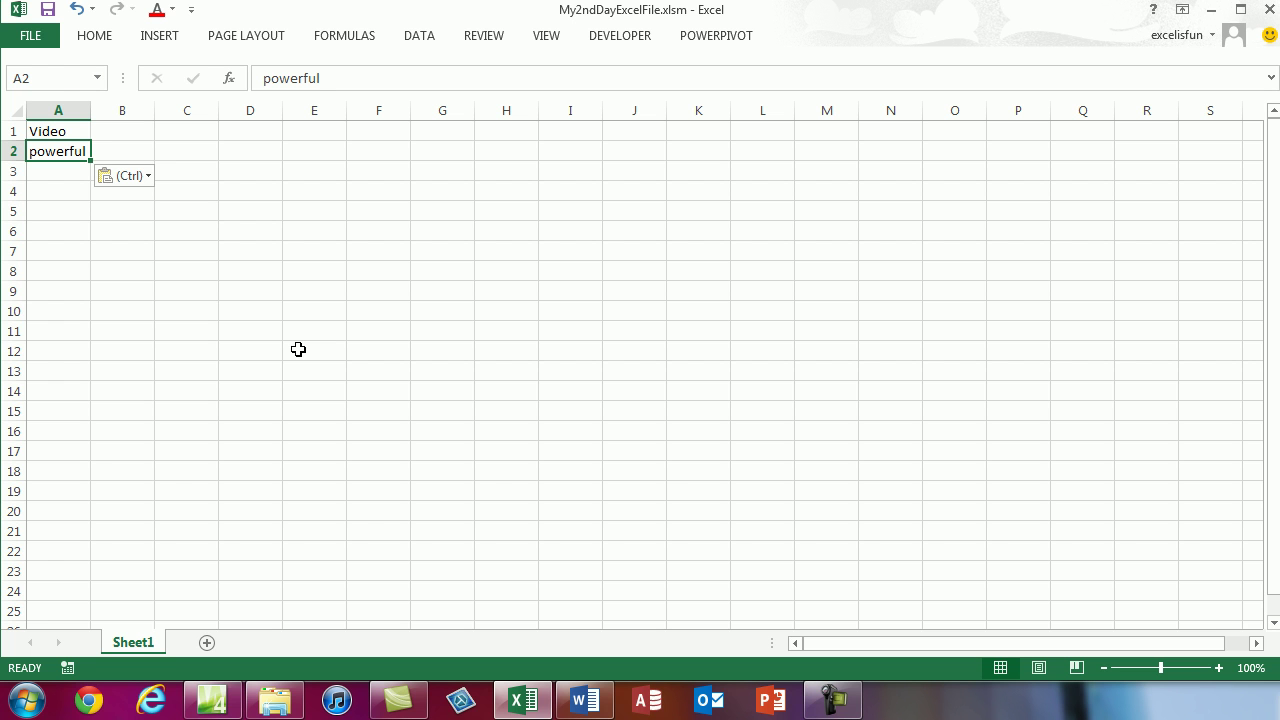
- Cycle through all open windows and bring the Windows Explorer window showing Busn216Day2's Word folder to the front
key(alt)
key(alt+Tab)
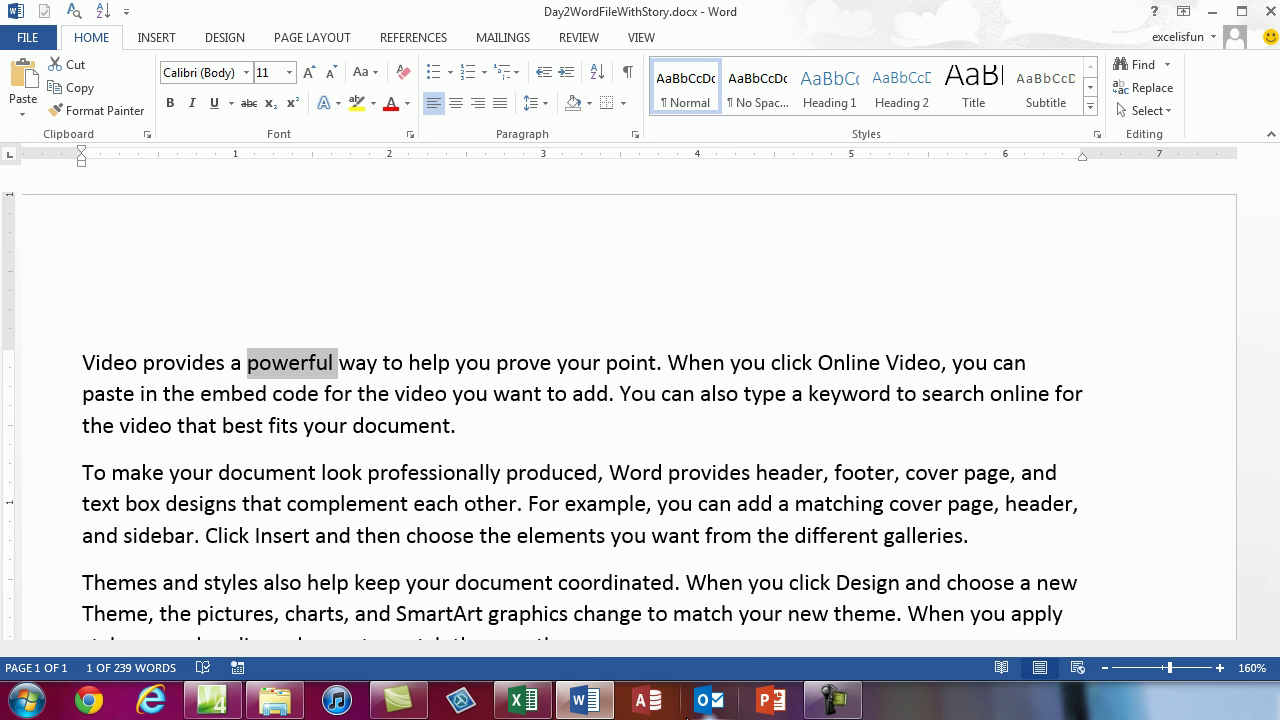
key(alt+Tab)
key(alt+Tab)
key(alt+Tab)
key(alt+Tab)
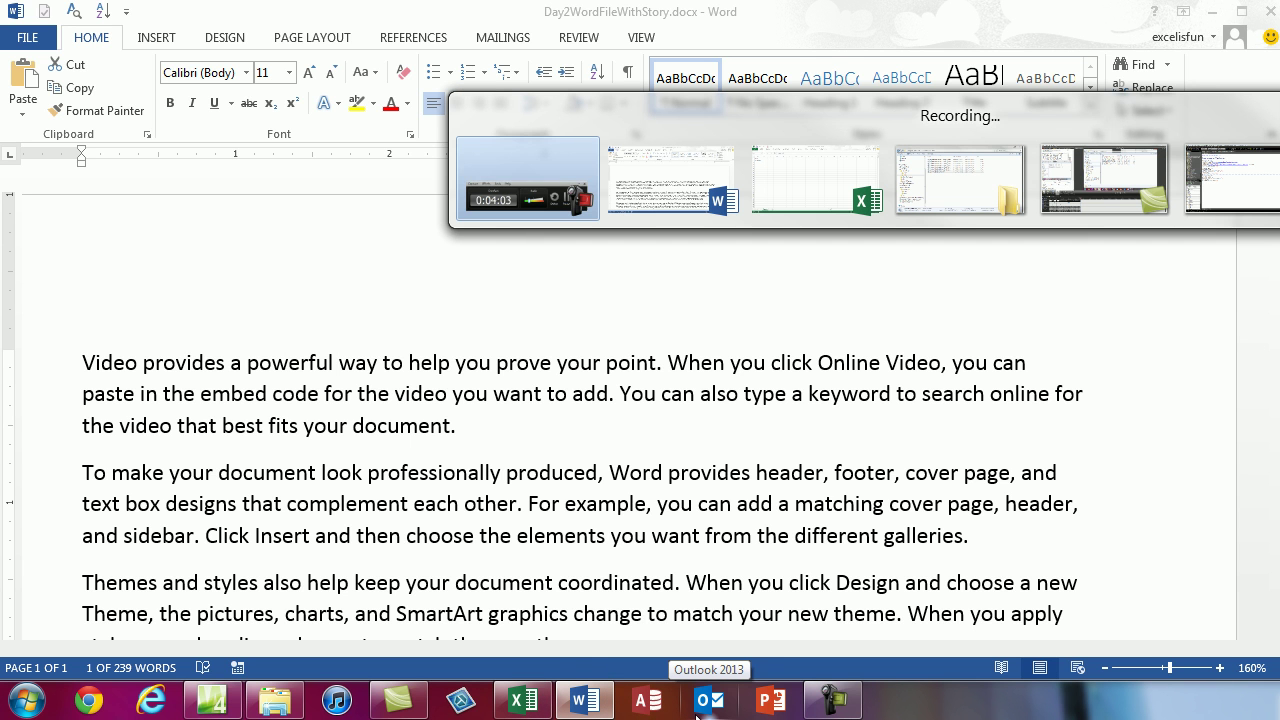
key(alt+Tab)
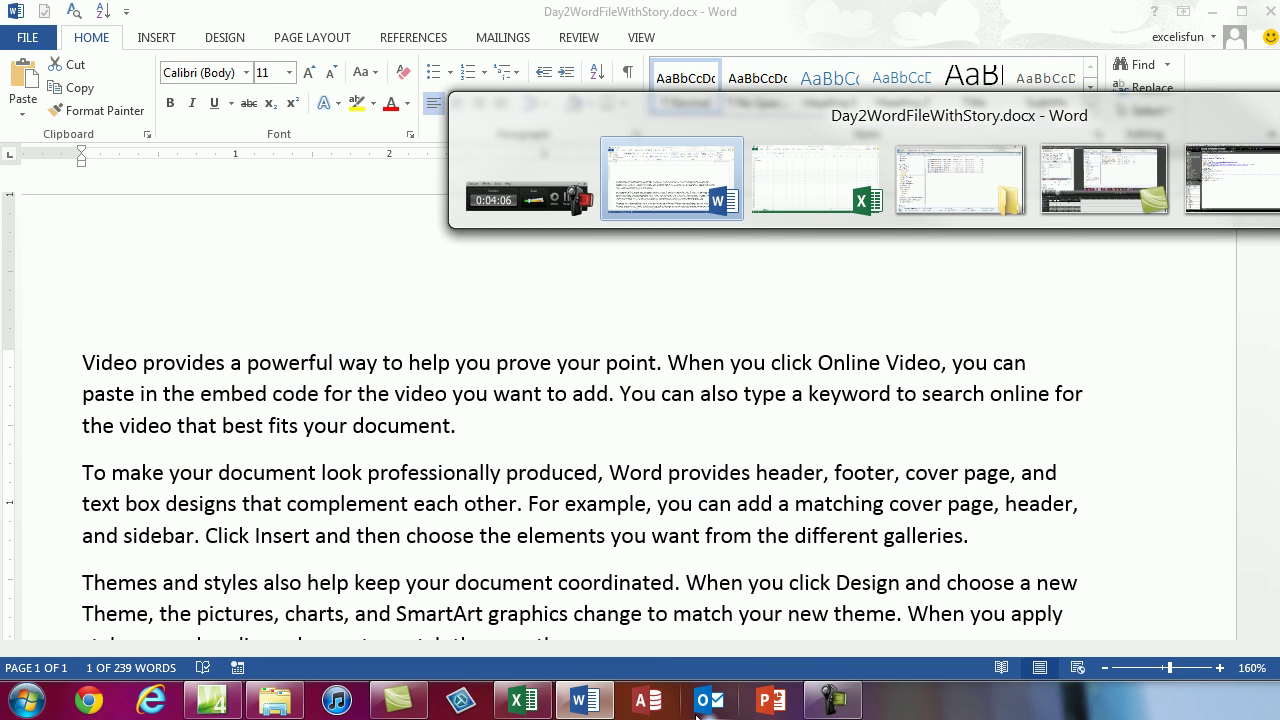
key(alt+Tab)
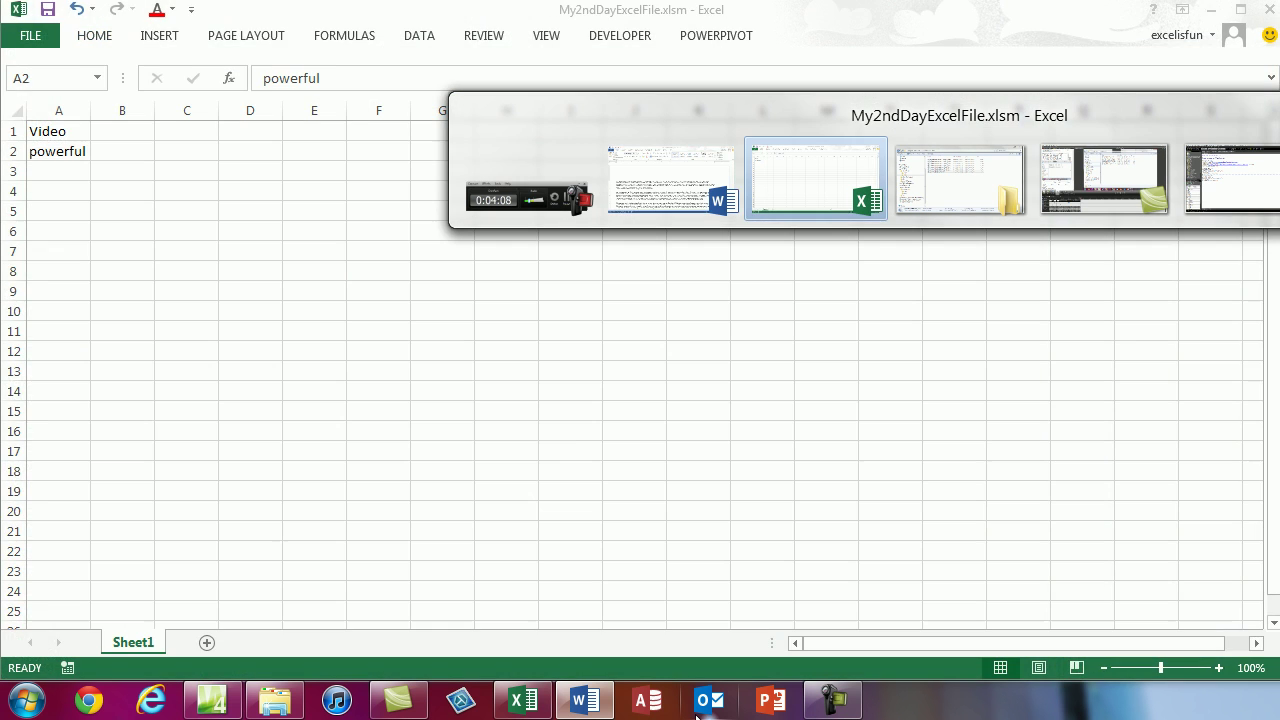
key(alt+Tab)
key(alt+Tab)
key(alt+Tab)
key(alt+Tab)
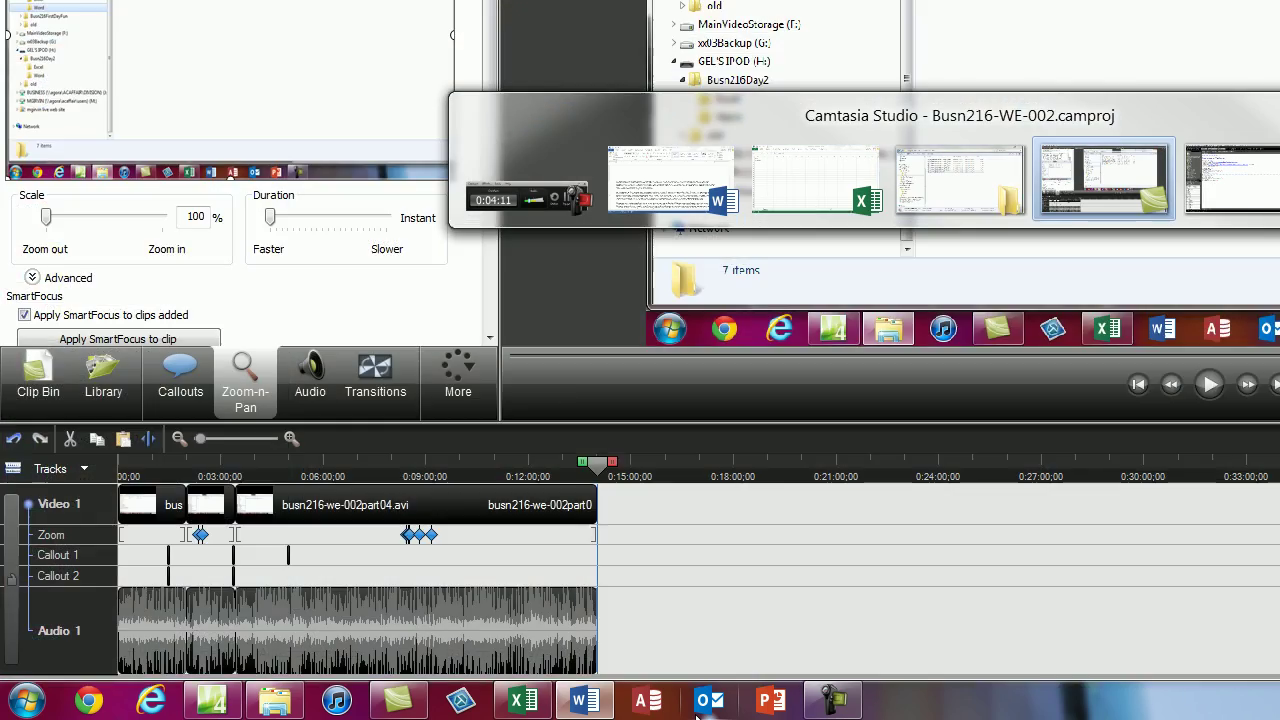
key(alt+Tab)
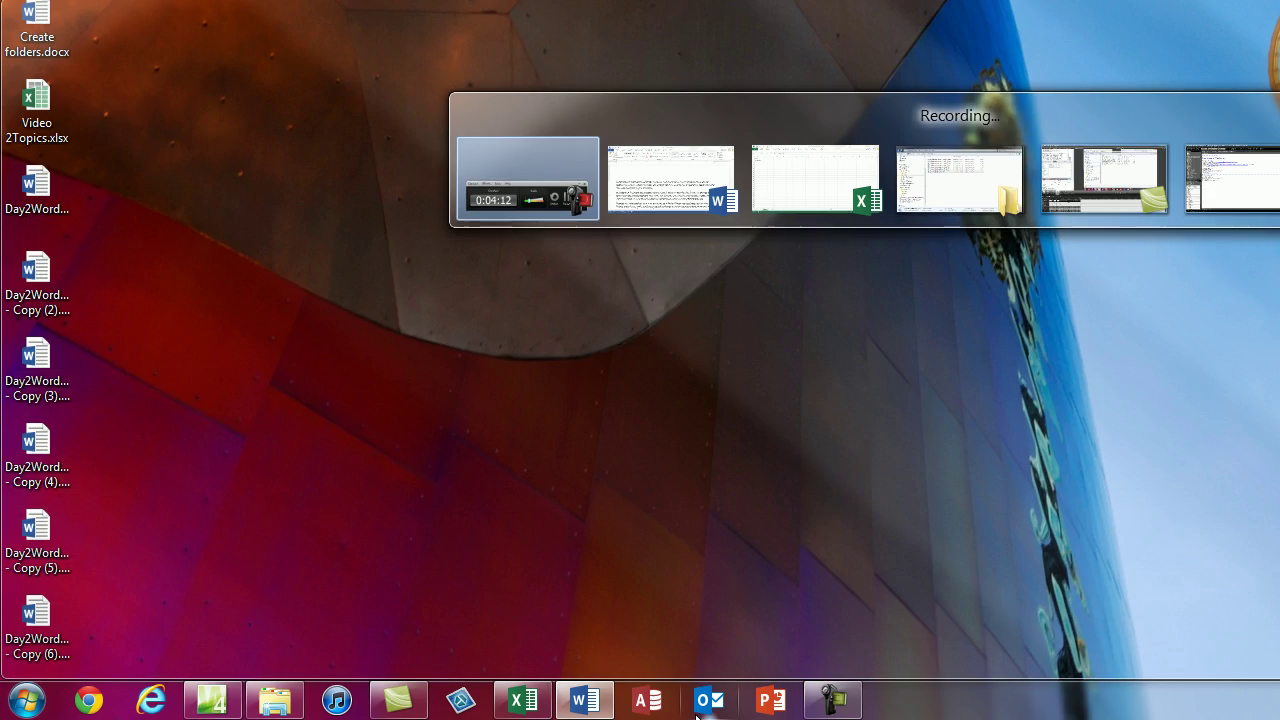
key(alt+Tab)
key(alt+Tab)
key(alt+Tab)
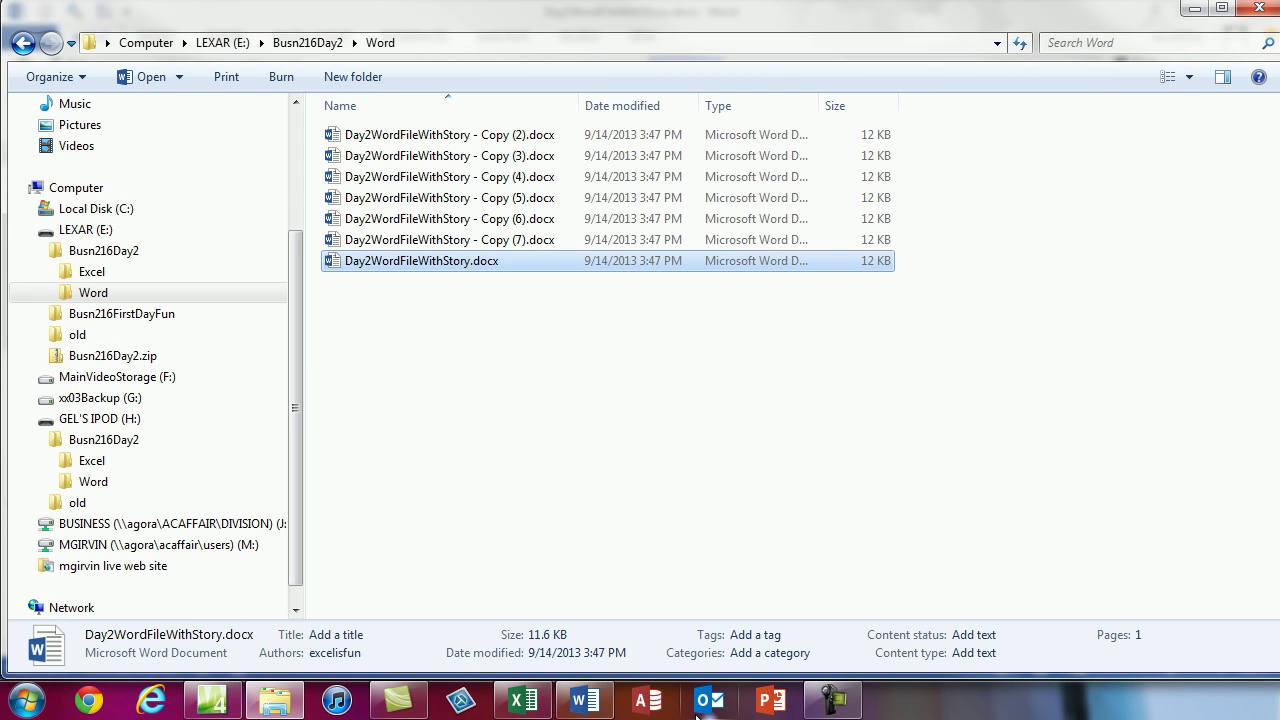
- Cycle through the open windows again and return to Day2WordFileWithStory.docx in Word
key(alt+Tab)
key(alt+Tab)
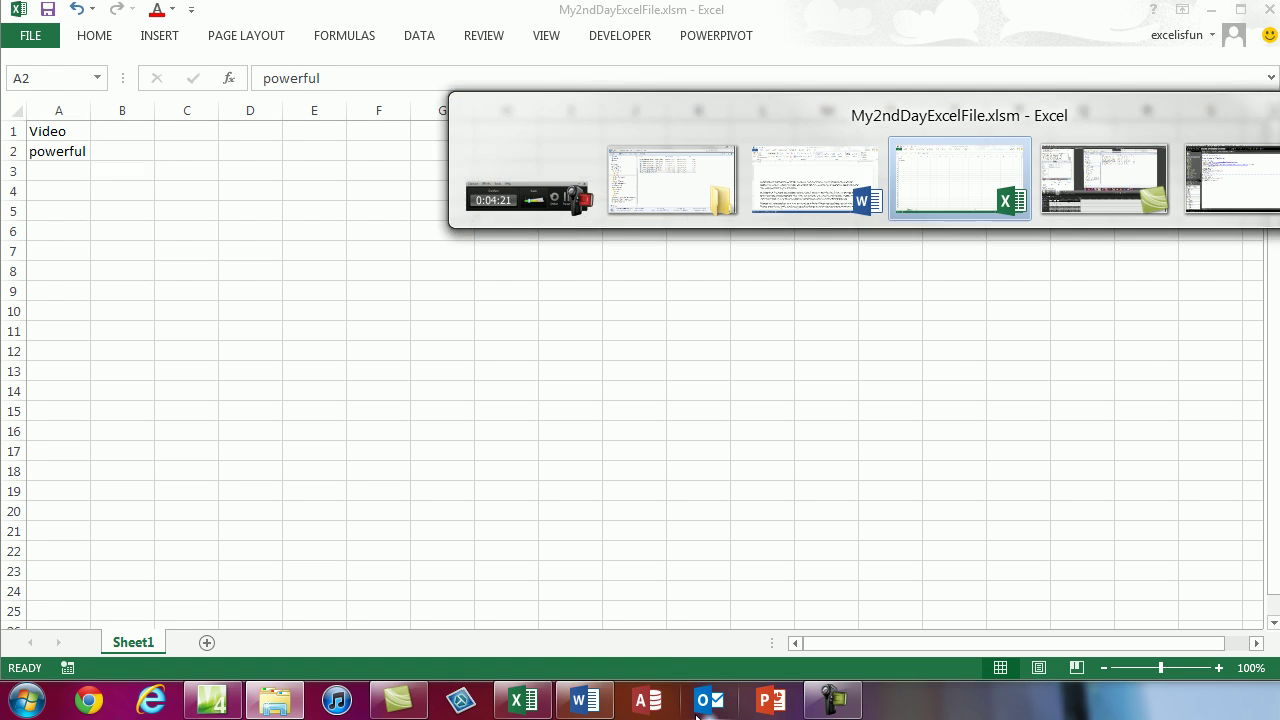
key(alt+Tab)
key(Tab)
key(Tab)
key(Tab)
key(Tab)
key(Tab)
key(Tab)
key(Tab)
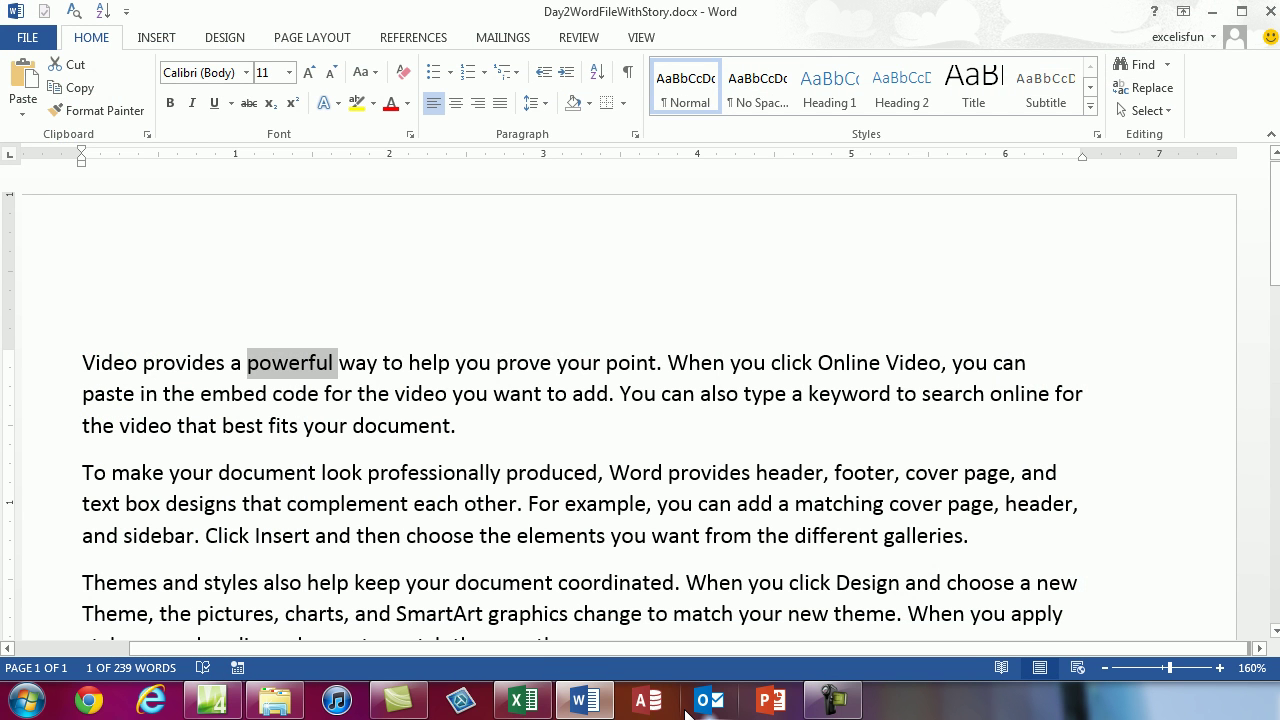
- Cycle from the Word document through the open windows and bring the Excel workbook to the front
key(alt+Tab)
key(alt+Tab)
key(alt+Tab)
key(alt+Tab)
key(alt+Tab)
key(alt+Tab)
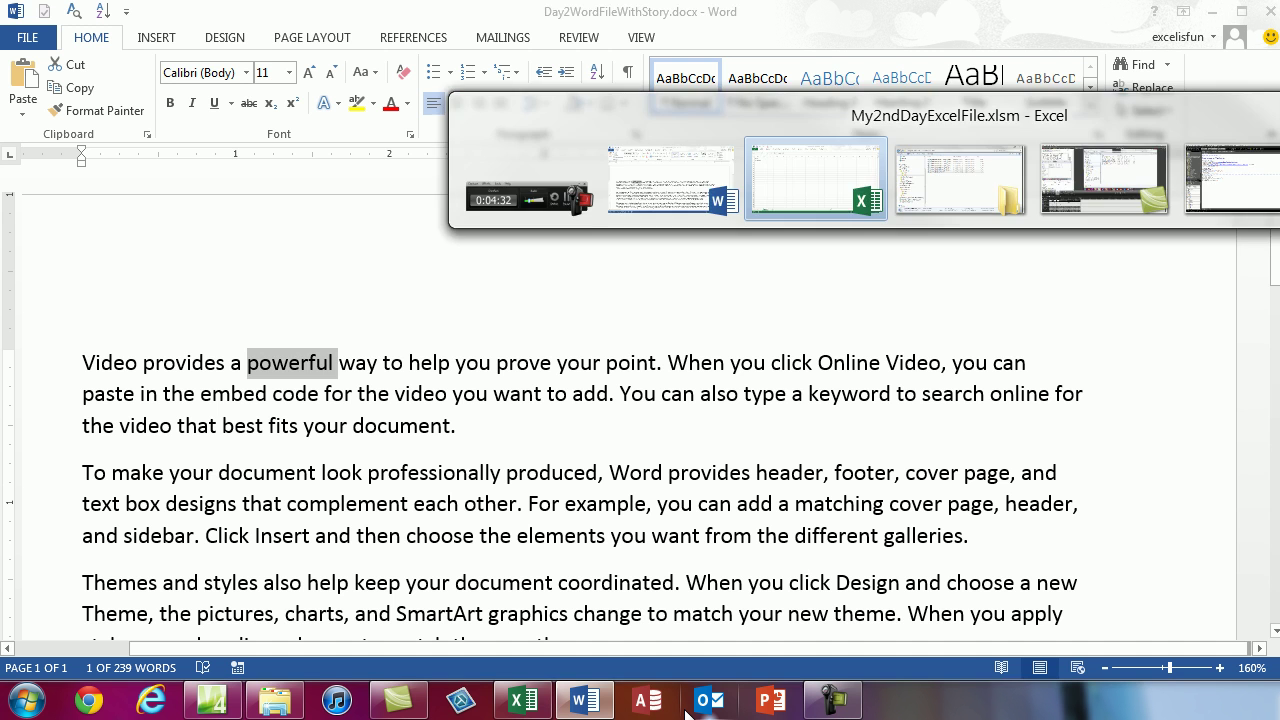
key(alt+Tab)
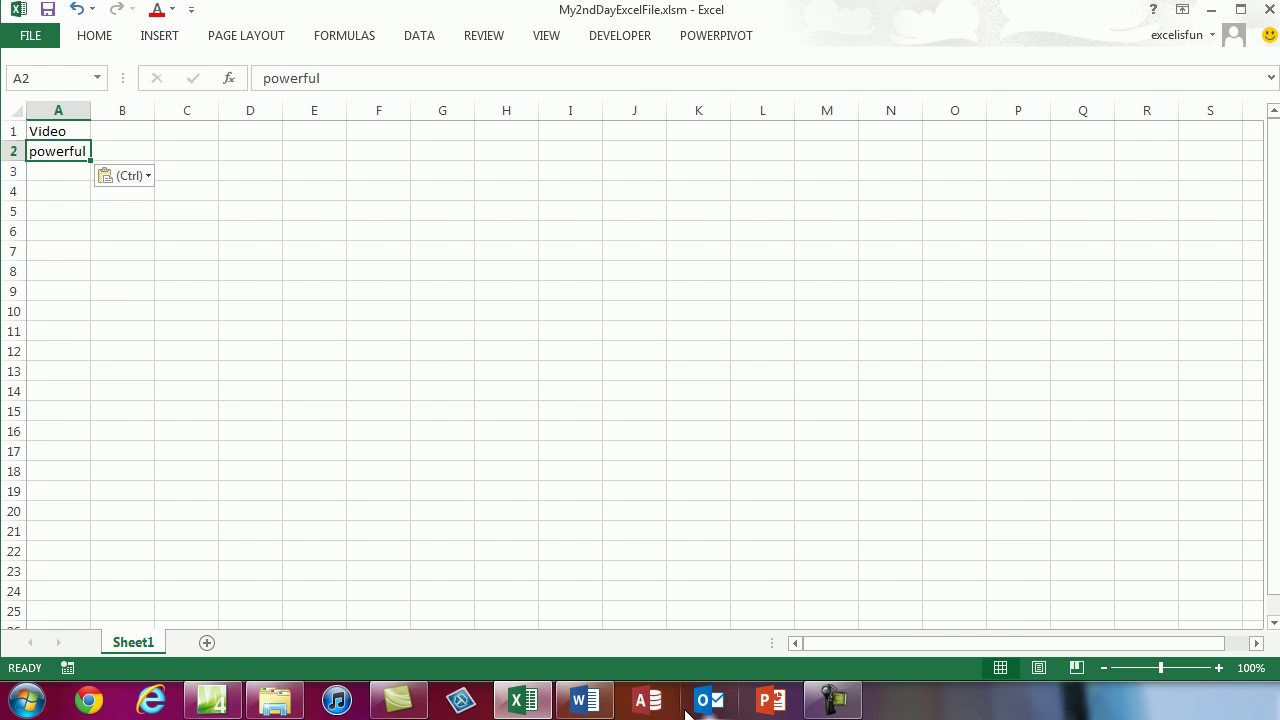
- Switch to Windows Explorer and select all files in the Word folder, from Day2WordFileWithStory - Copy (2).docx through Day2WordFileWithStory.docx
key(alt+Tab)
key(alt+Tab)
key(alt+Tab)
key(alt+Tab)
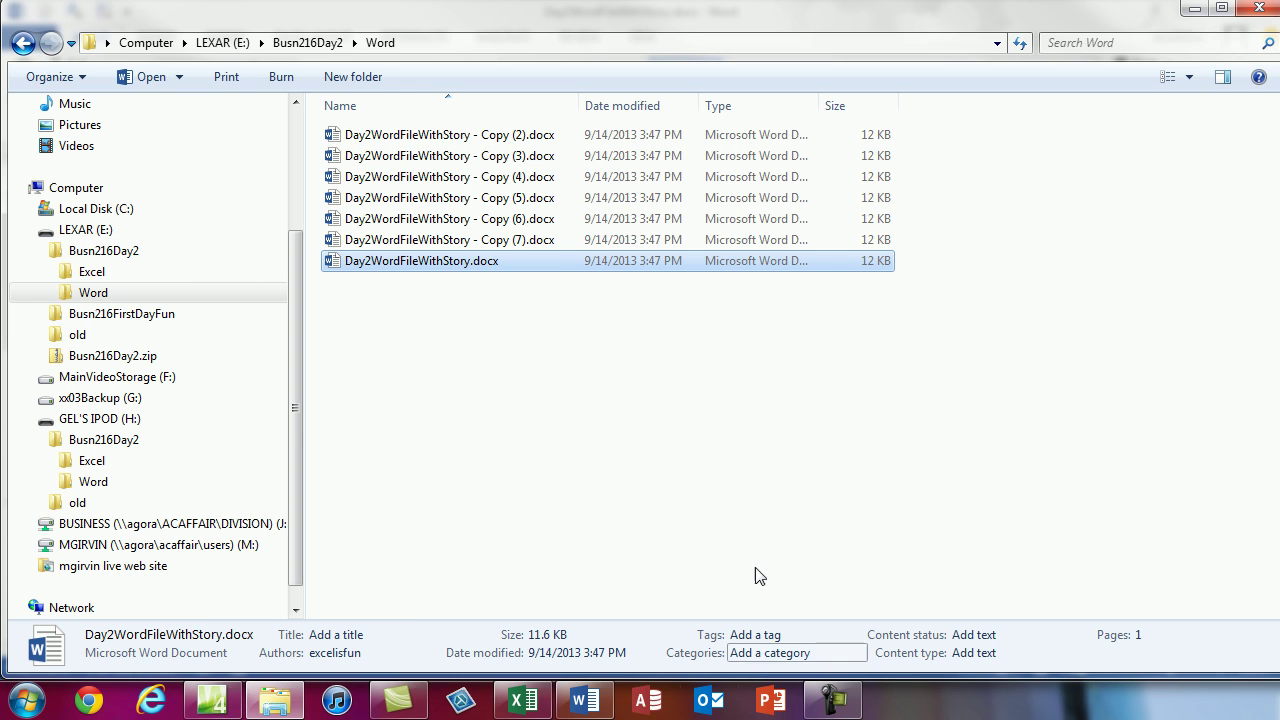
ctrl+click(495, 160)
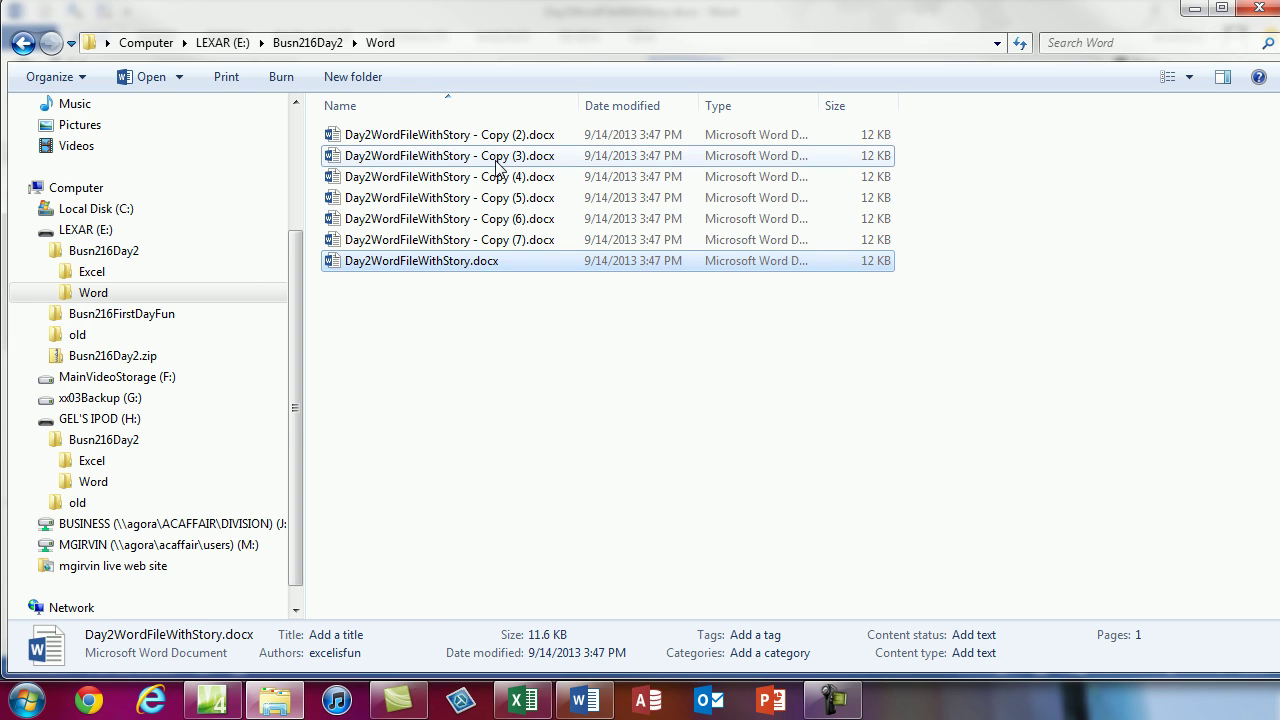
ctrl+click(489, 219)
click(445, 135)
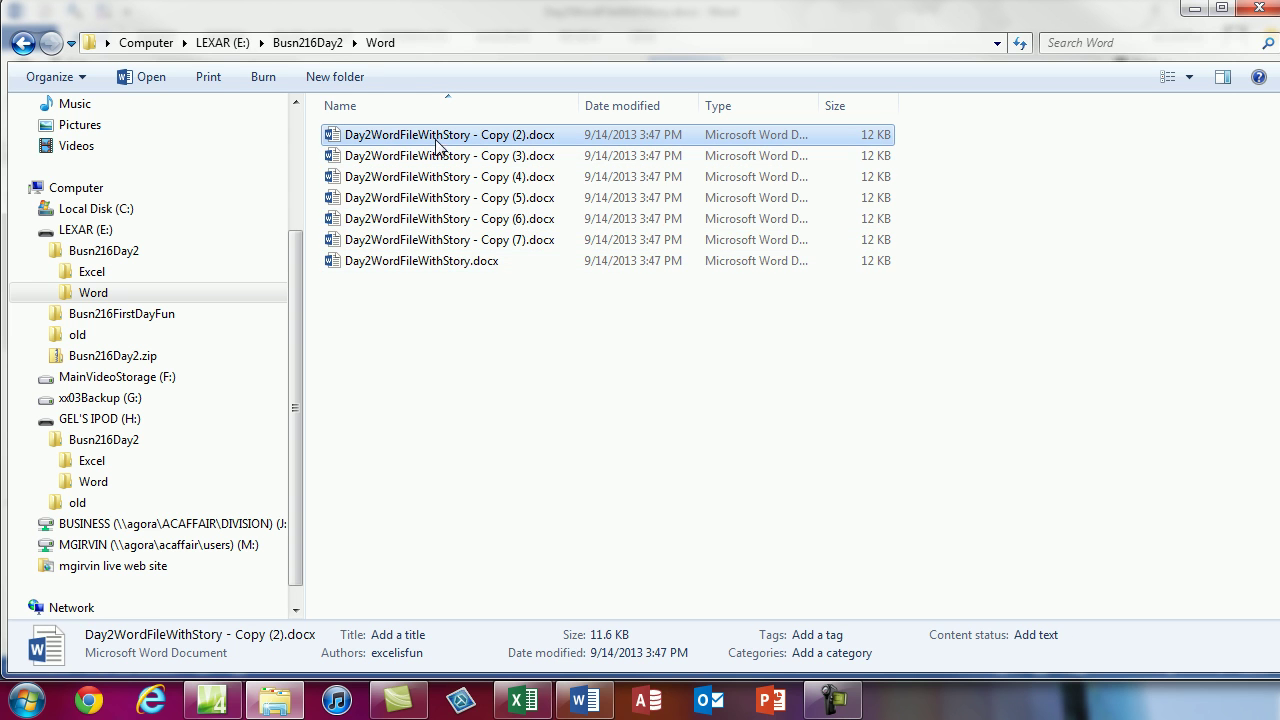
shift+click(437, 264)
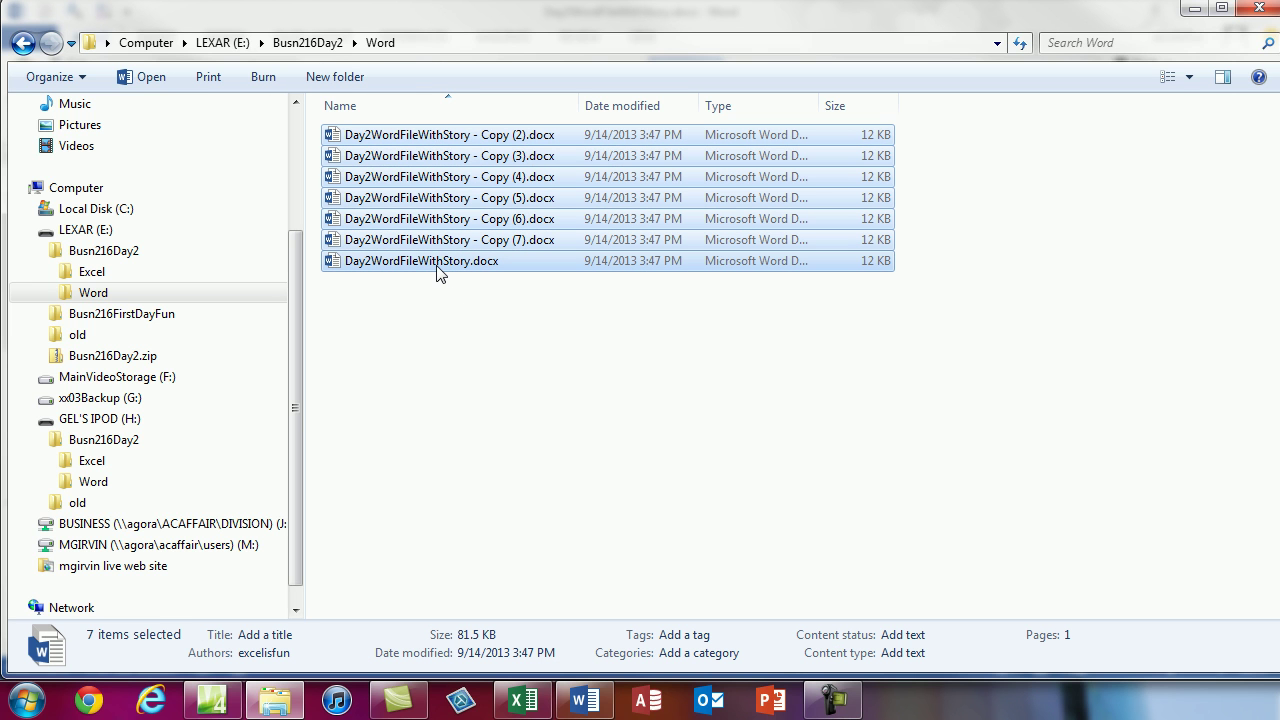